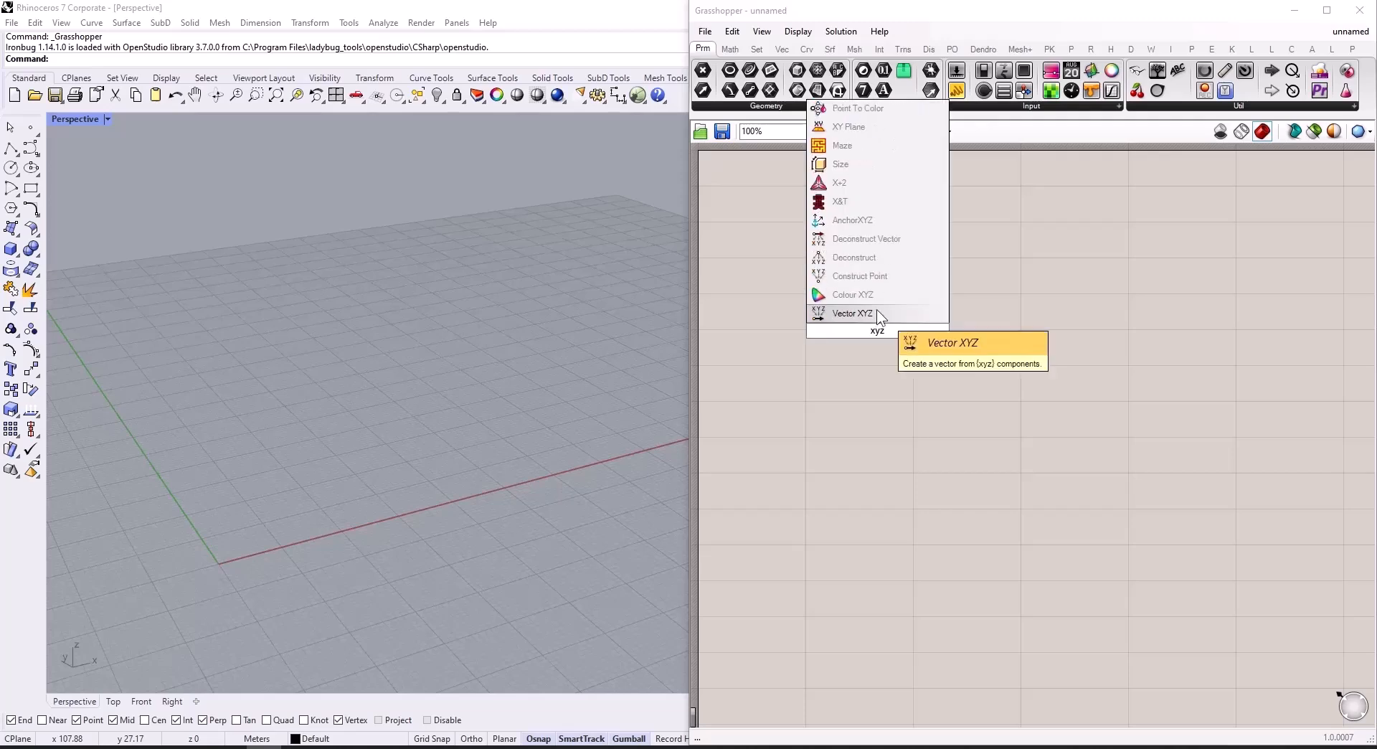
# Step: Add a Construct Point and a Rectangular Array component, feeding the point into the array's Geometry input
pyautogui.click(880, 276)
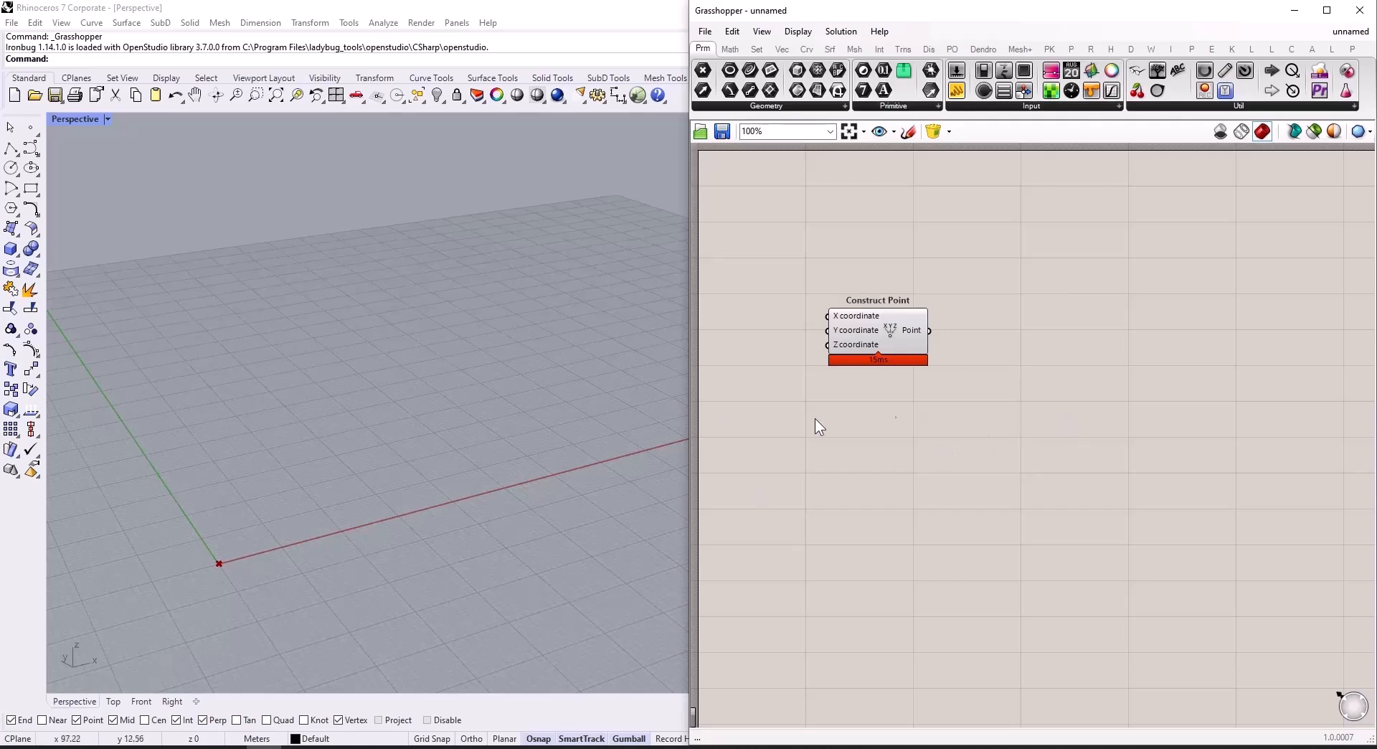
pyautogui.doubleClick(1125, 358)
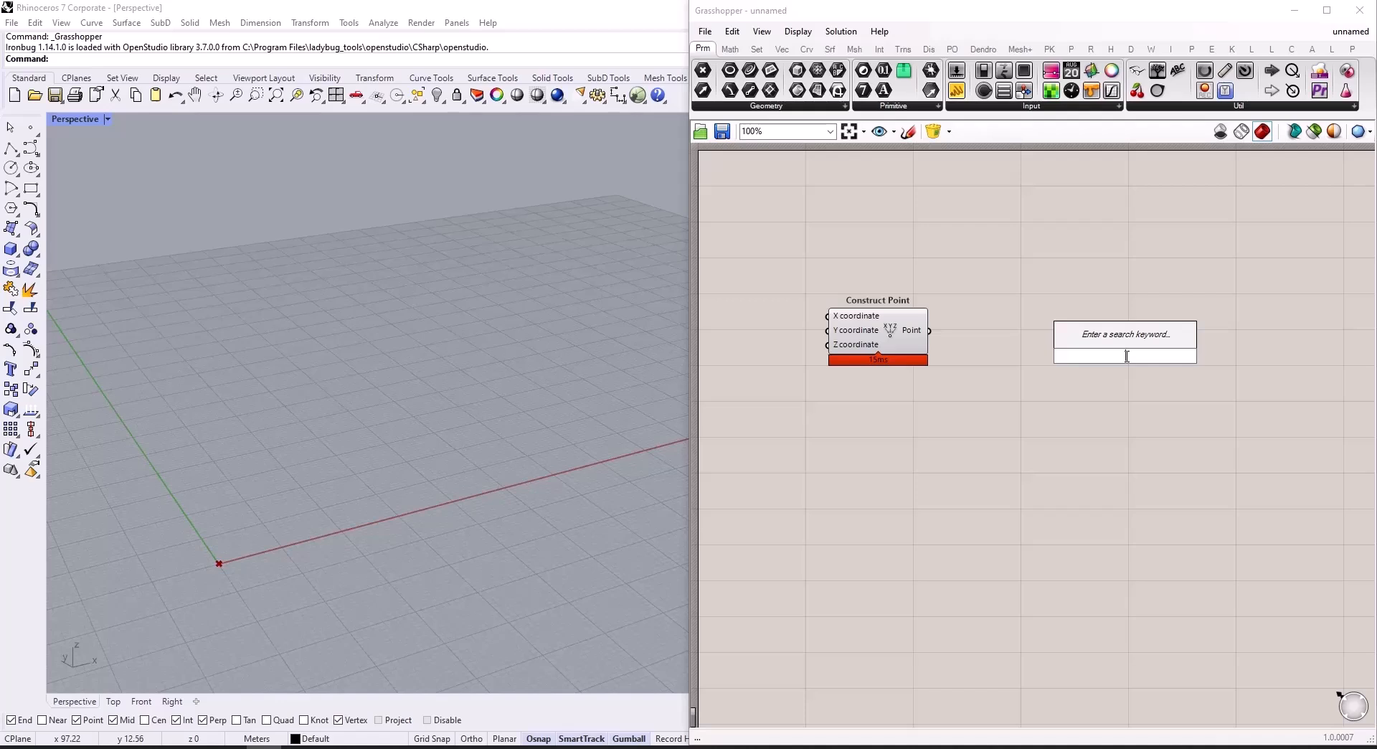
pyautogui.write('array')
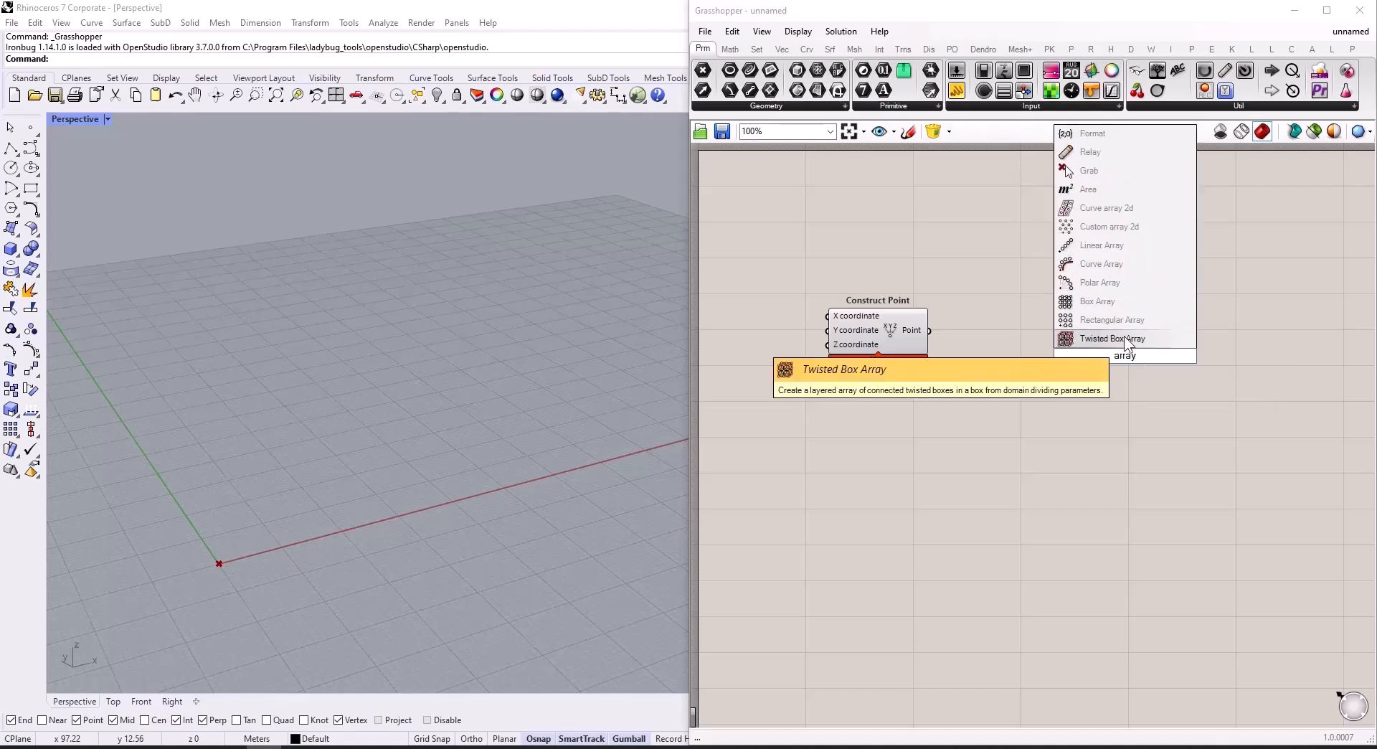
pyautogui.click(1132, 320)
pyautogui.moveTo(930, 332); pyautogui.dragTo(1164, 351)
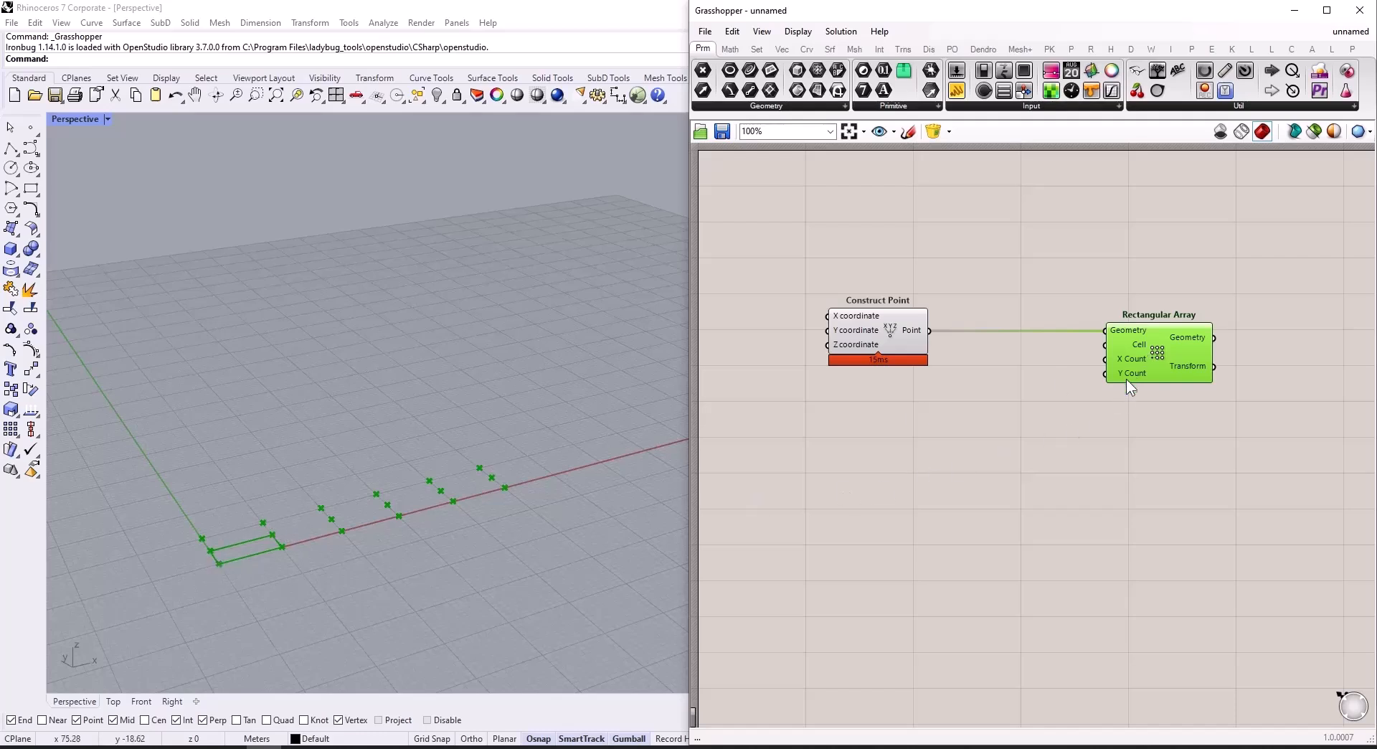
# Step: Create a number slider set to 11 and wire it to both the X Count and Y Count of the Rectangular Array
pyautogui.doubleClick(1047, 407)
pyautogui.write('11')
pyautogui.press('Return')
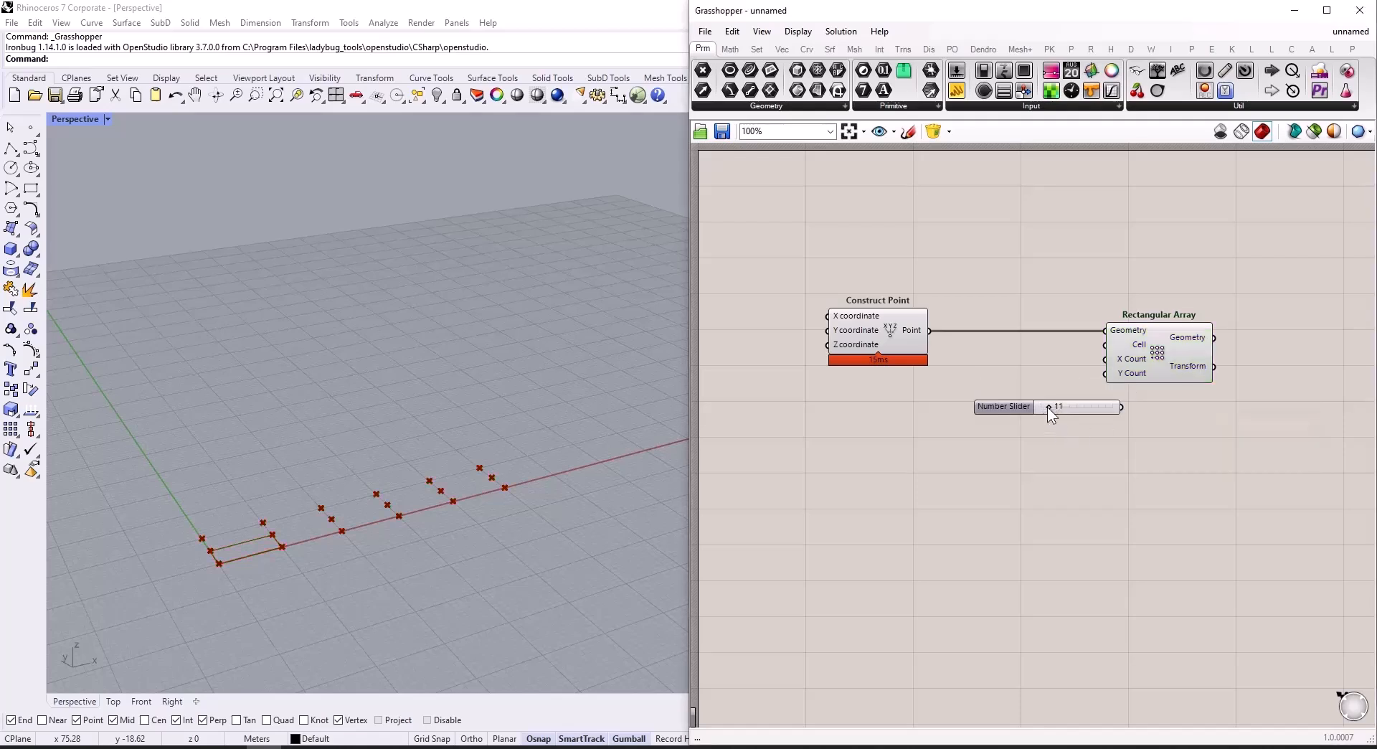
pyautogui.moveTo(1124, 408); pyautogui.dragTo(1105, 359)
pyautogui.moveTo(1004, 409); pyautogui.dragTo(971, 404)
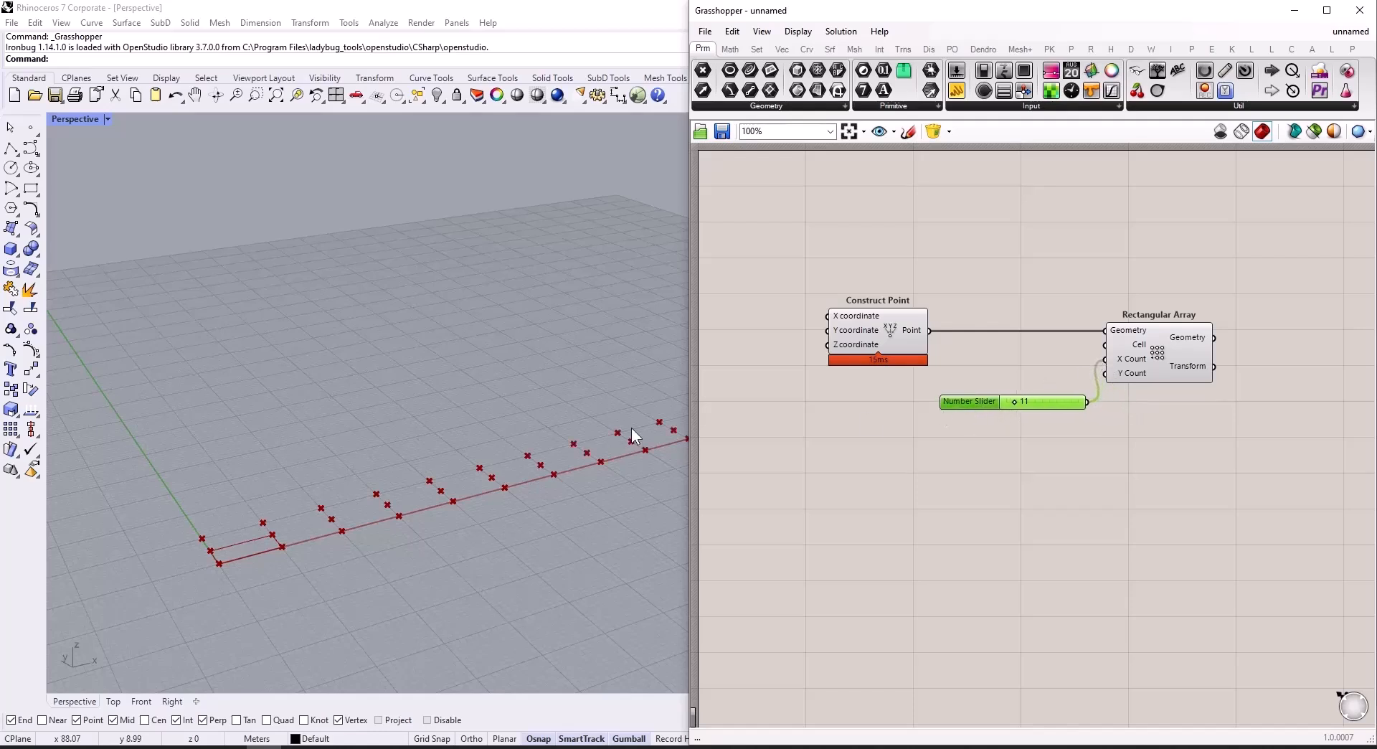
pyautogui.moveTo(1087, 401); pyautogui.dragTo(1105, 373)
pyautogui.moveTo(1007, 401); pyautogui.dragTo(1002, 372)
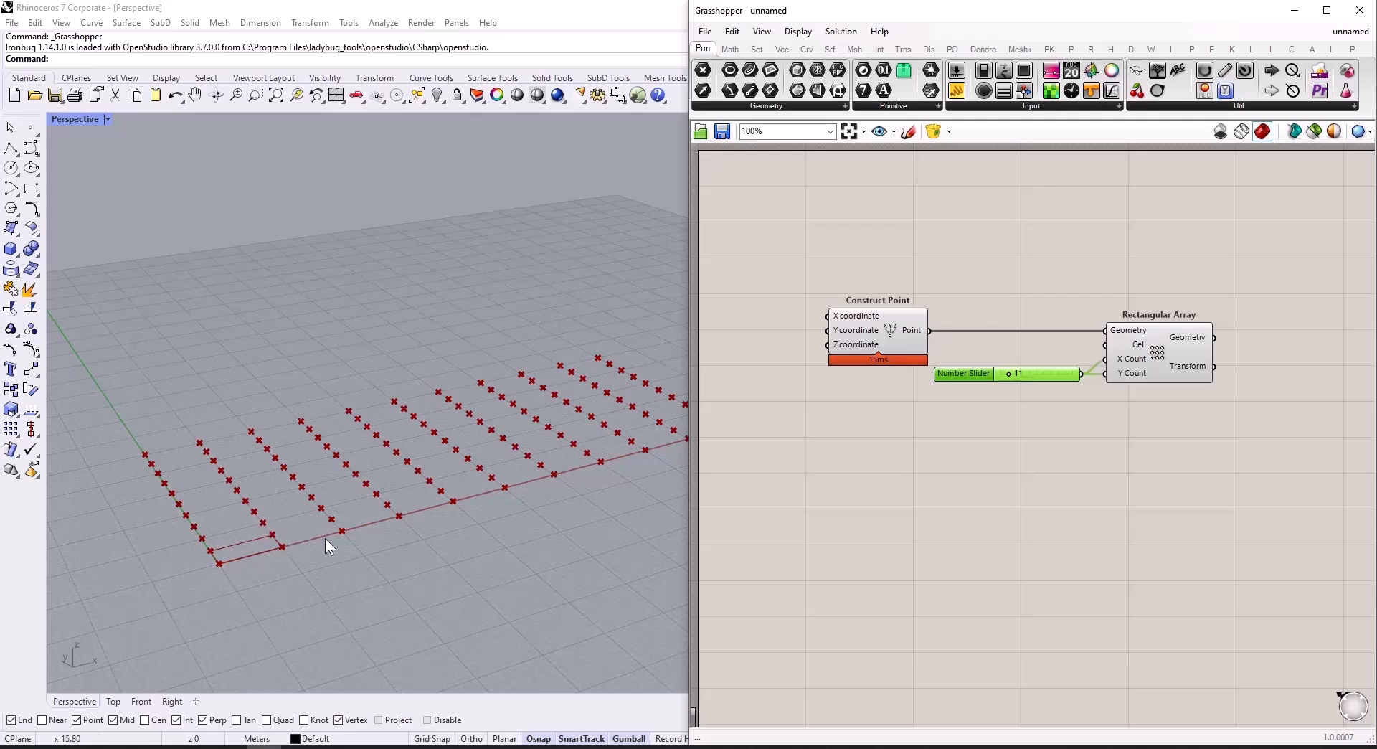
# Step: Add a Rectangle 2Pt component, using the existing Construct Point as Point A and a second Construct Point as Point B
pyautogui.doubleClick(898, 481)
pyautogui.write('rec')
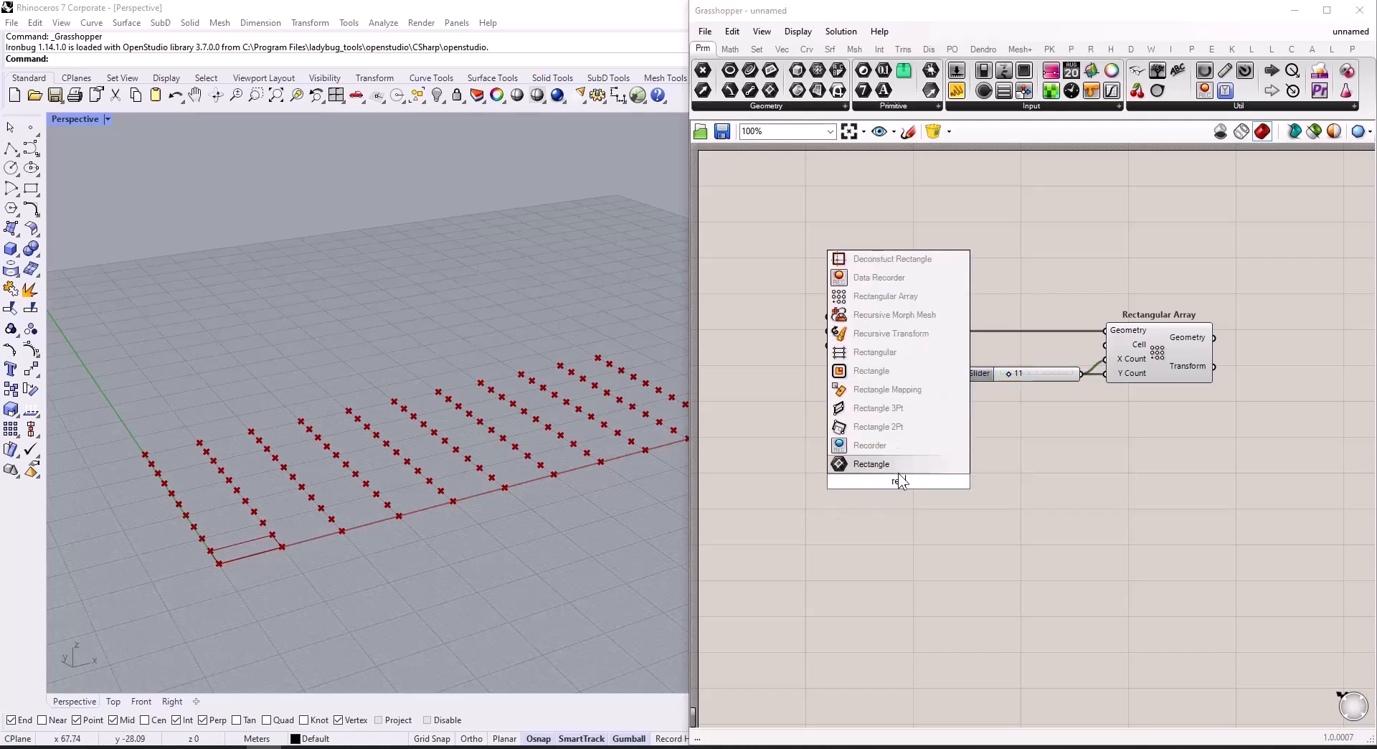
pyautogui.click(879, 431)
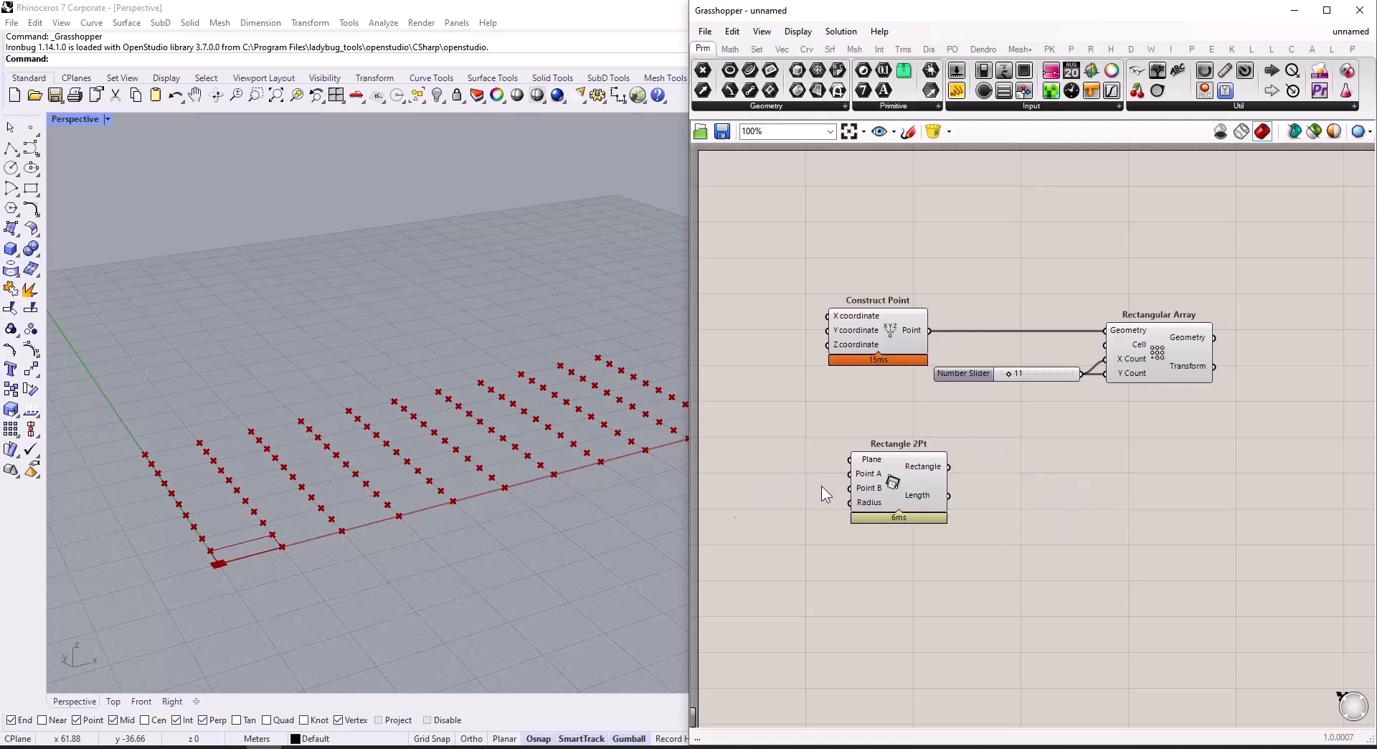
pyautogui.moveTo(918, 468); pyautogui.dragTo(1022, 459)
pyautogui.moveTo(930, 332); pyautogui.dragTo(958, 468)
pyautogui.keyDown('alt'); pyautogui.moveTo(1047, 563); pyautogui.dragTo(1146, 582); pyautogui.keyUp('alt')
pyautogui.moveTo(868, 334); pyautogui.dragTo(956, 480)
pyautogui.moveTo(834, 480); pyautogui.dragTo(832, 483)
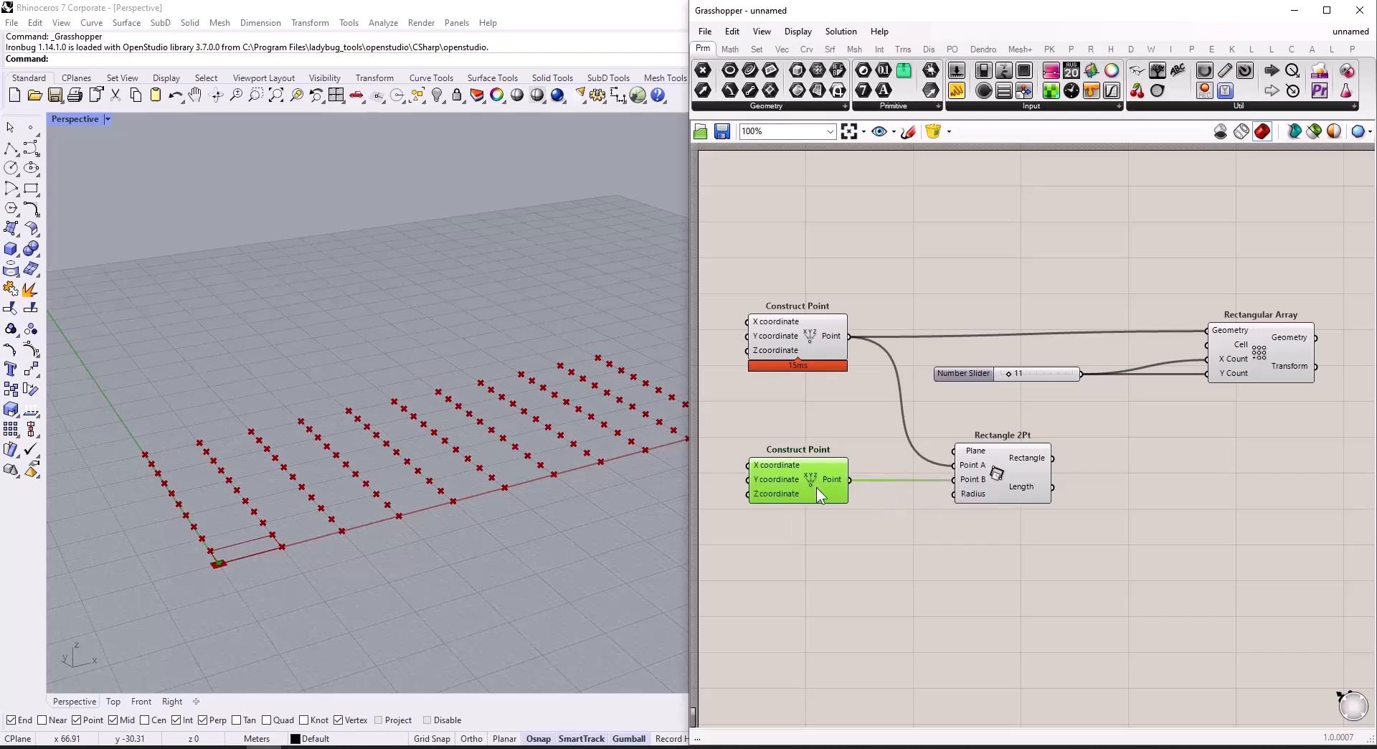
# Step: Create a 10.00 number slider and wire it to the X and Y coordinates of the second Construct Point
pyautogui.scroll(-2, 1011, 492)
pyautogui.scroll(2, 827, 489)
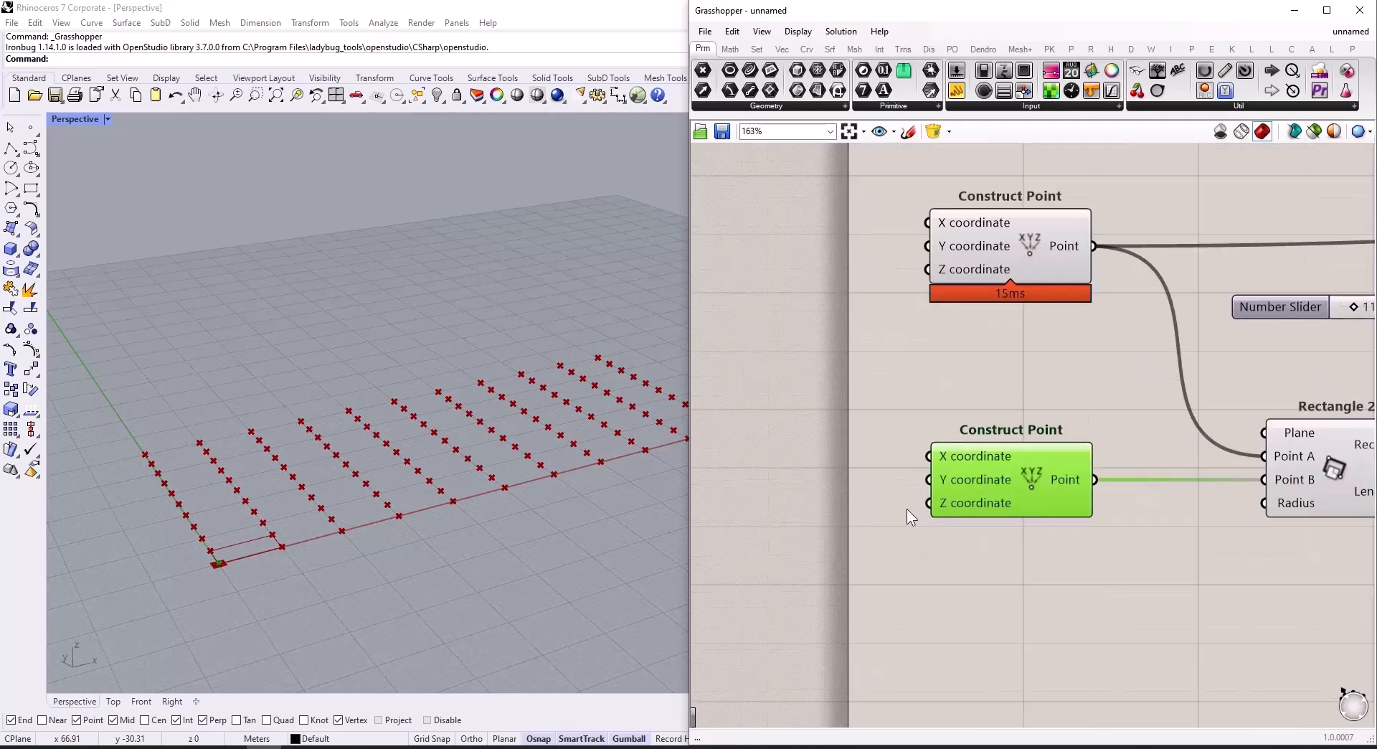
pyautogui.scroll(3, 905, 508)
pyautogui.doubleClick(839, 504)
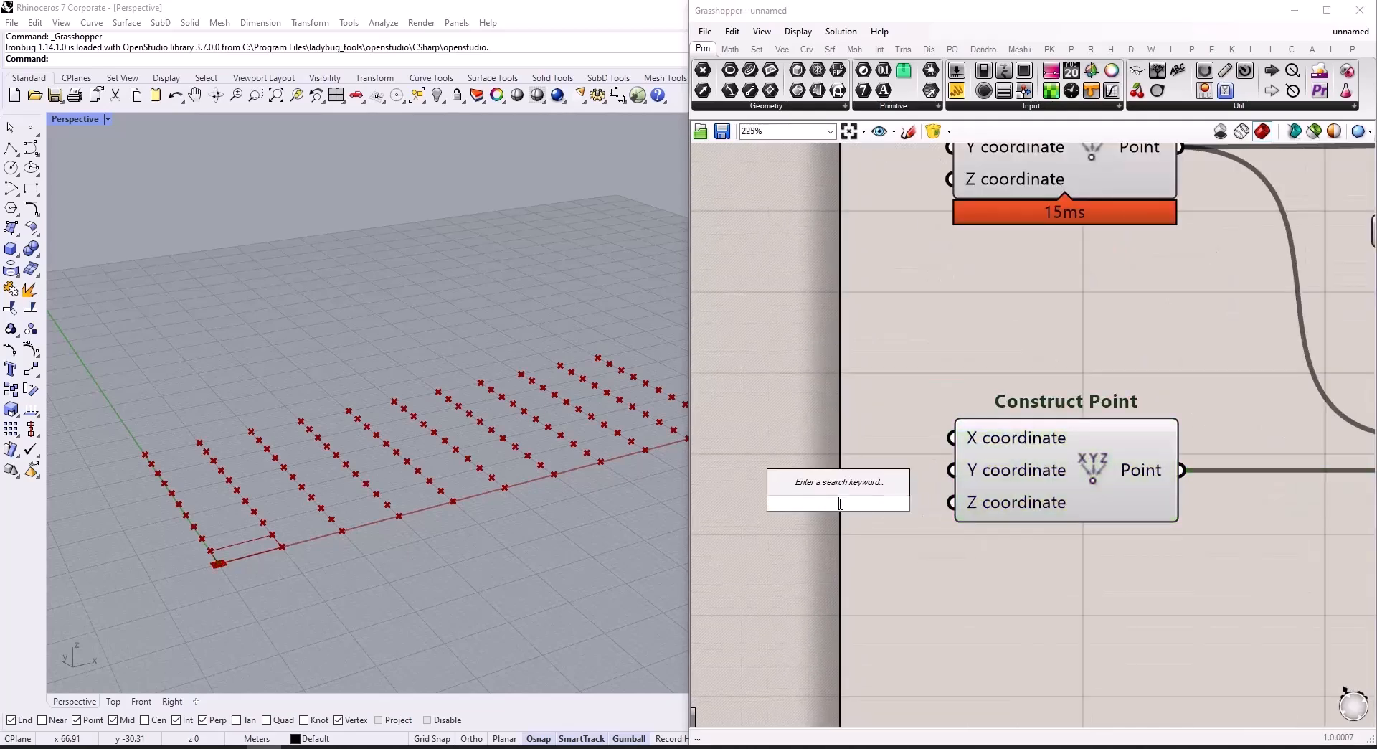
pyautogui.write('10.00')
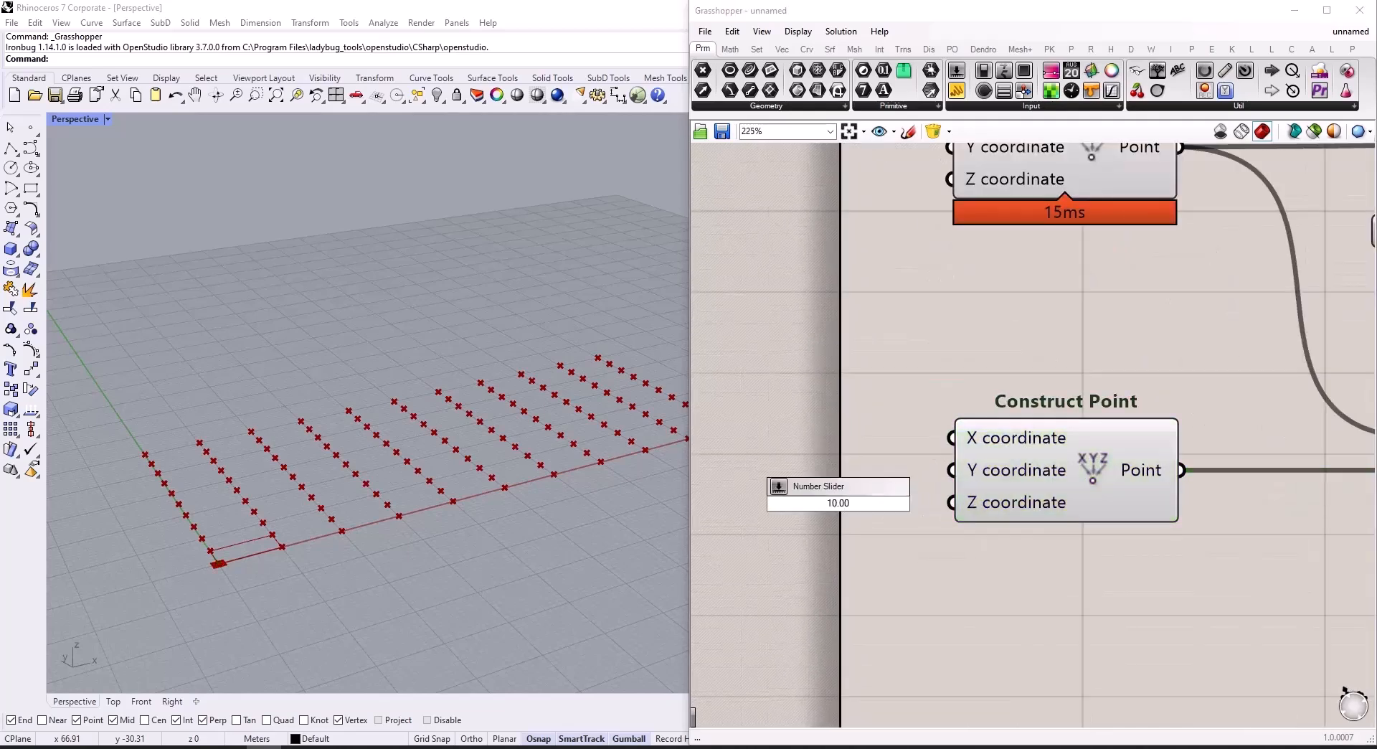
pyautogui.press('Return')
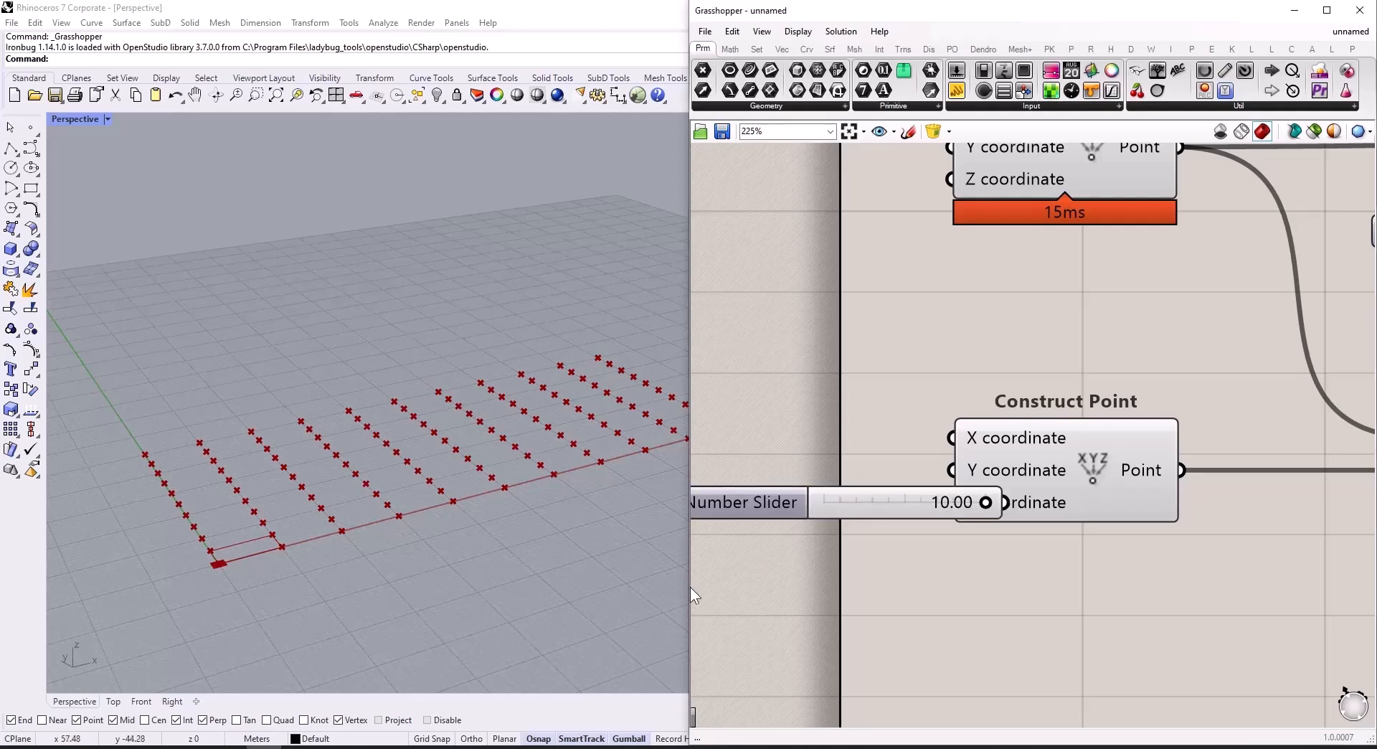
pyautogui.scroll(-3, 824, 545)
pyautogui.moveTo(735, 521); pyautogui.dragTo(710, 522)
pyautogui.moveTo(872, 517); pyautogui.dragTo(913, 500)
pyautogui.moveTo(769, 514); pyautogui.dragTo(766, 483)
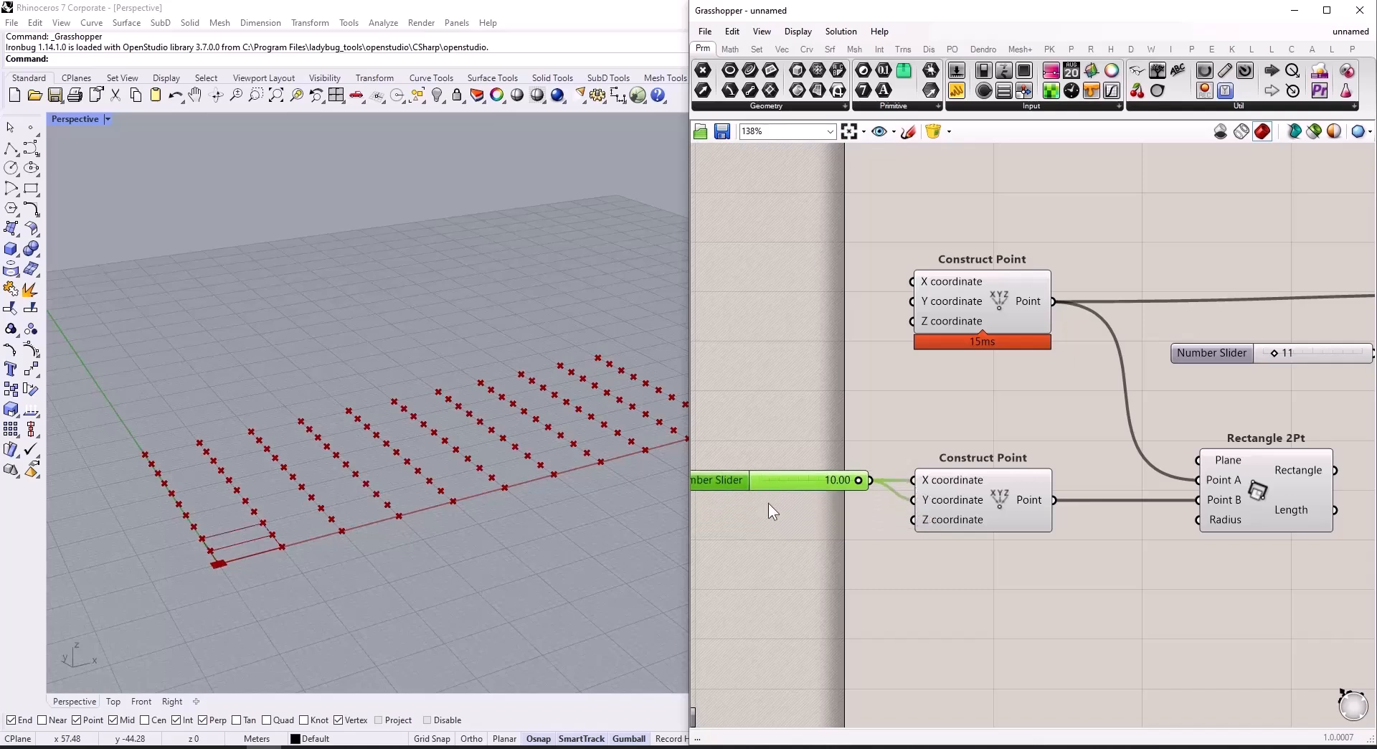
# Step: Feed the Rectangle 2Pt's Rectangle output into the Cell input of the Rectangular Array
pyautogui.scroll(-5, 876, 530)
pyautogui.scroll(5, 1176, 485)
pyautogui.moveTo(897, 538); pyautogui.dragTo(1112, 387)
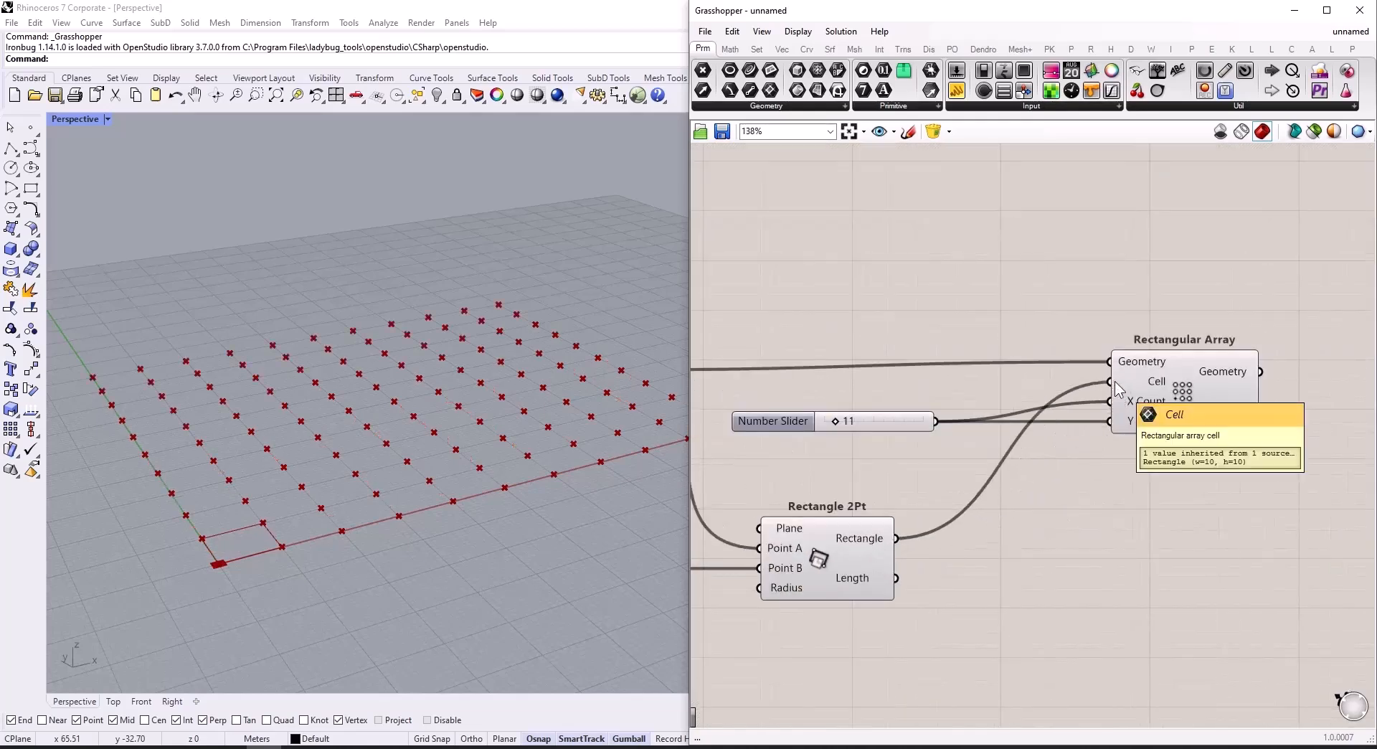
# Step: Examine the cell size slider, the count slider and the grid of points produced by the Rectangular Array
pyautogui.scroll(-3, 1224, 552)
pyautogui.scroll(4, 885, 532)
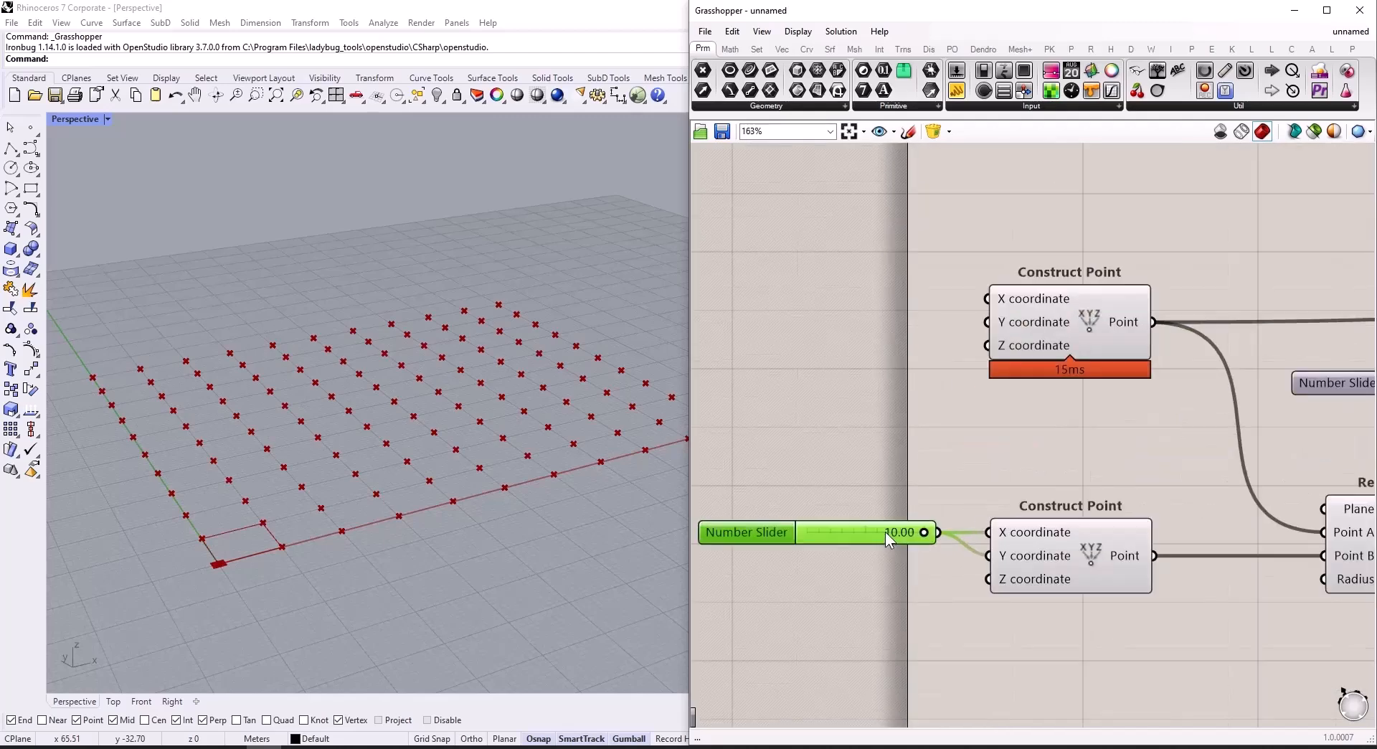
pyautogui.moveTo(926, 532)
pyautogui.mouseDown()
pyautogui.moveTo(858, 532)
pyautogui.moveTo(933, 534)
pyautogui.mouseUp()
pyautogui.scroll(-3, 860, 535)
pyautogui.scroll(6, 1148, 459)
pyautogui.moveTo(1080, 456)
pyautogui.mouseDown()
pyautogui.moveTo(1100, 465)
pyautogui.moveTo(1086, 470)
pyautogui.mouseUp()
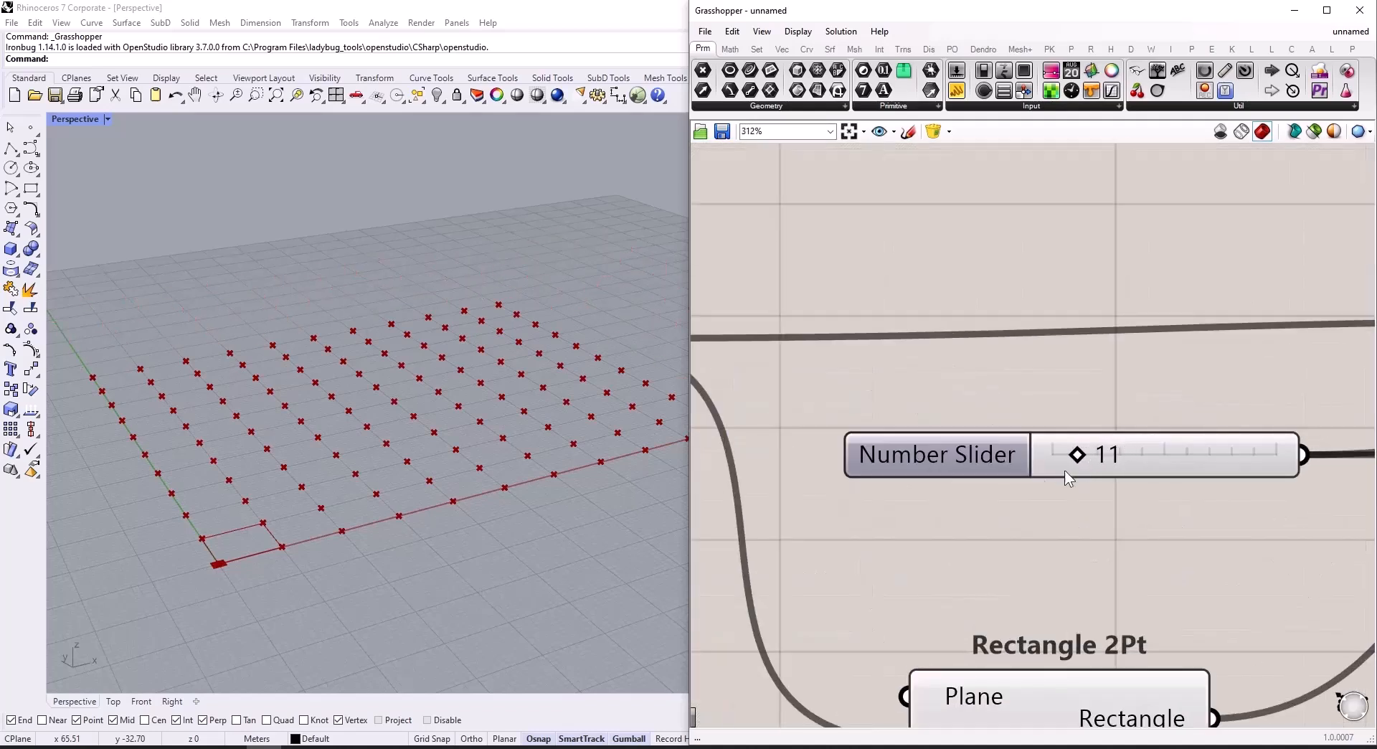
pyautogui.scroll(-6, 1077, 467)
pyautogui.moveTo(1227, 464); pyautogui.dragTo(1232, 470)
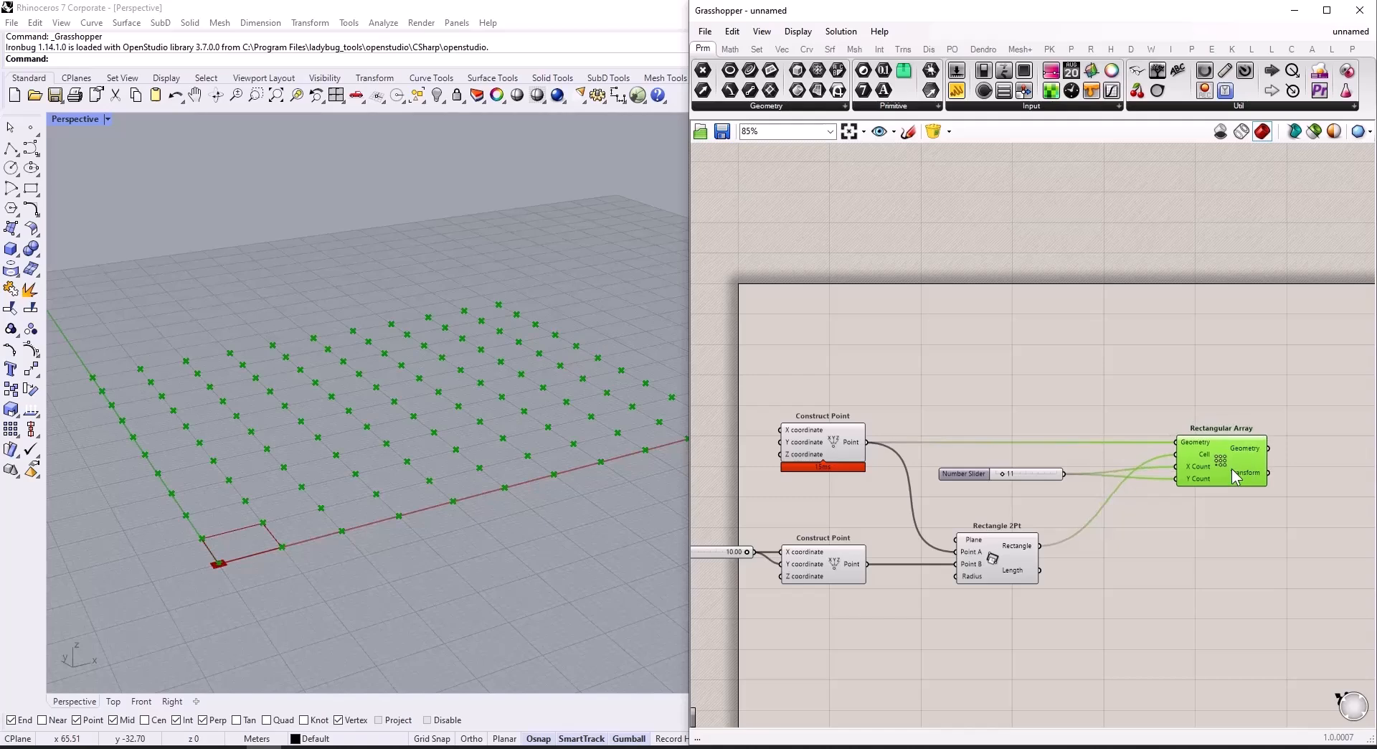
pyautogui.click(1147, 498)
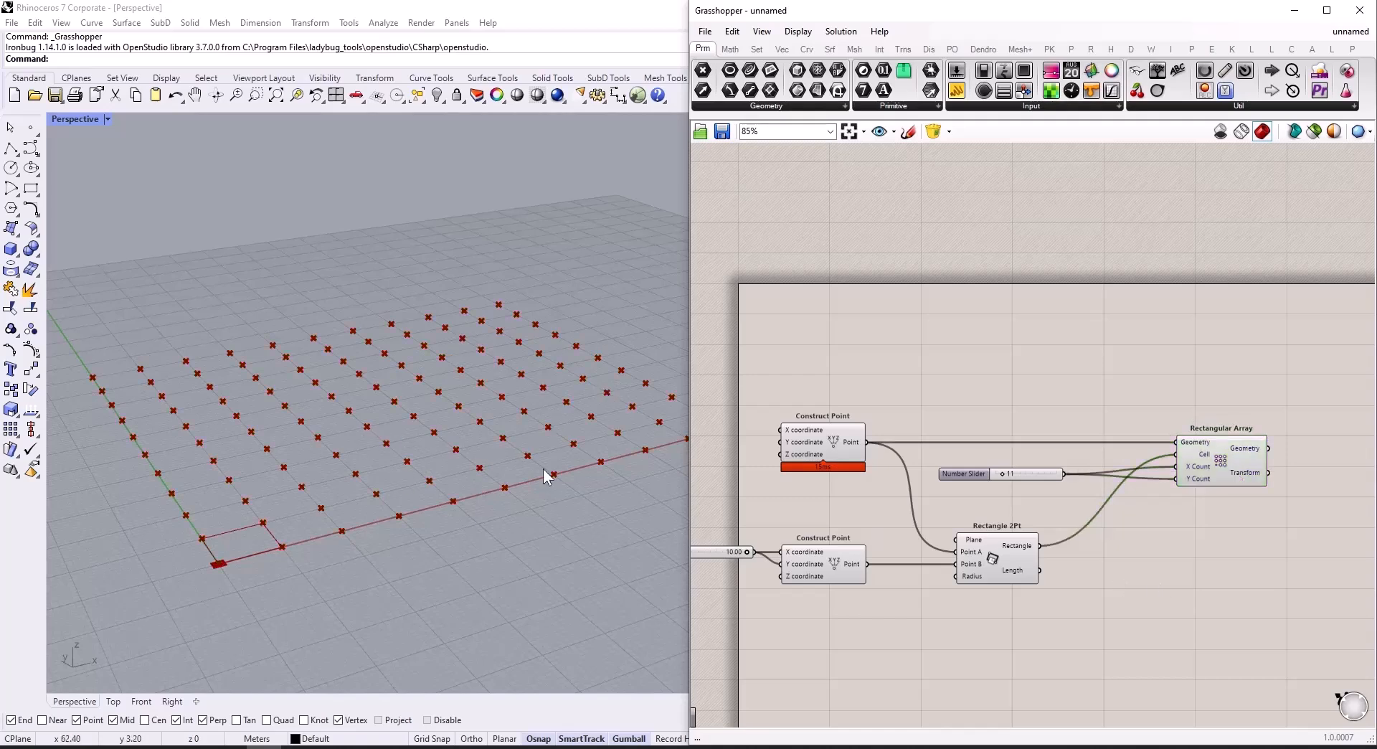
# Step: Add a third Construct Point component in the empty canvas area below the Rectangle 2Pt
pyautogui.scroll(-2, 1027, 403)
pyautogui.scroll(2, 1065, 536)
pyautogui.doubleClick(1065, 537)
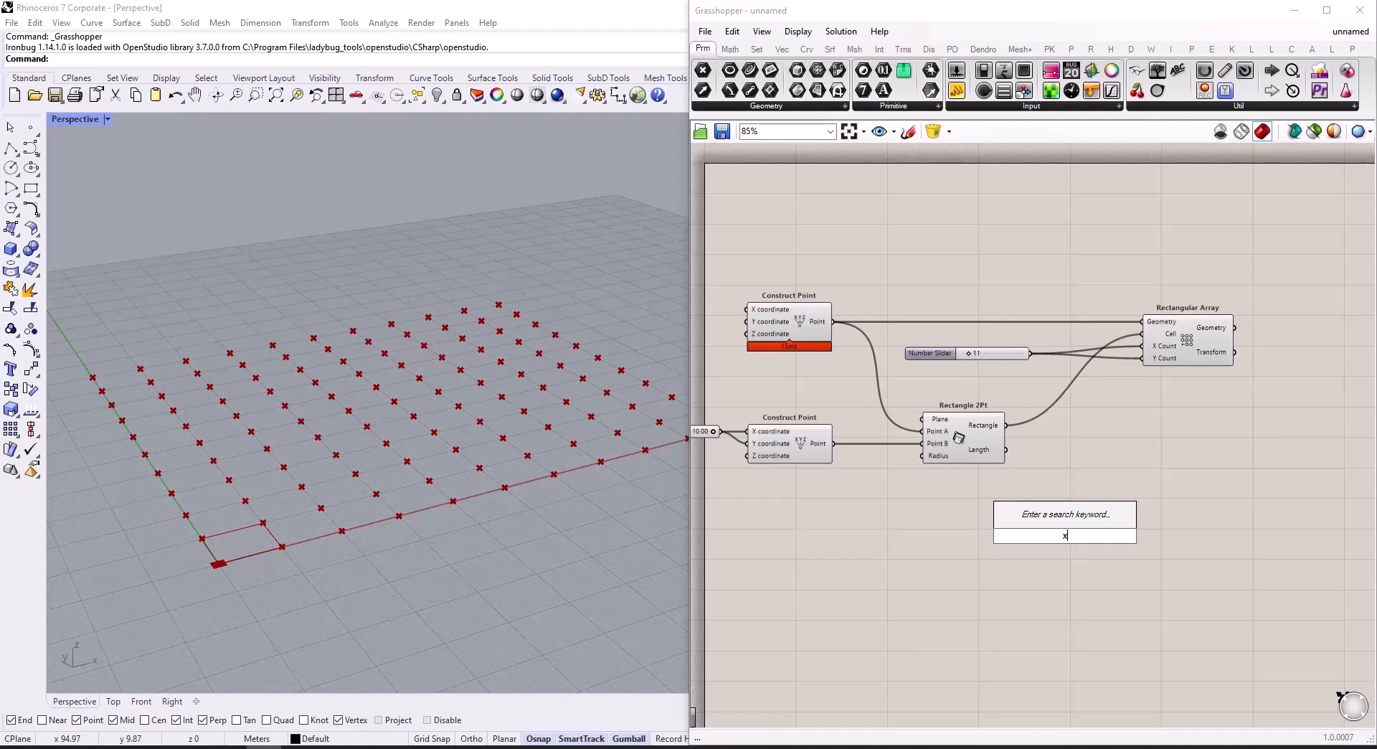
pyautogui.write('xyz')
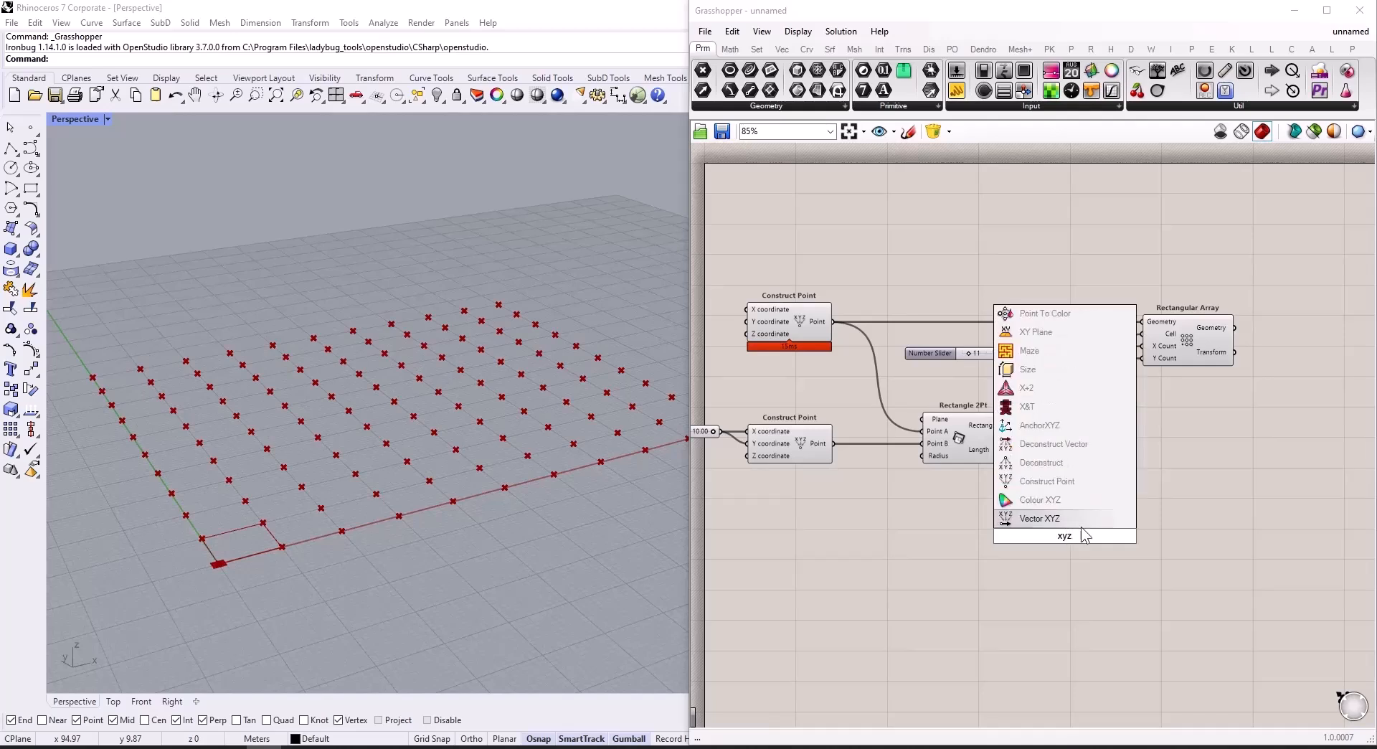
pyautogui.click(1077, 480)
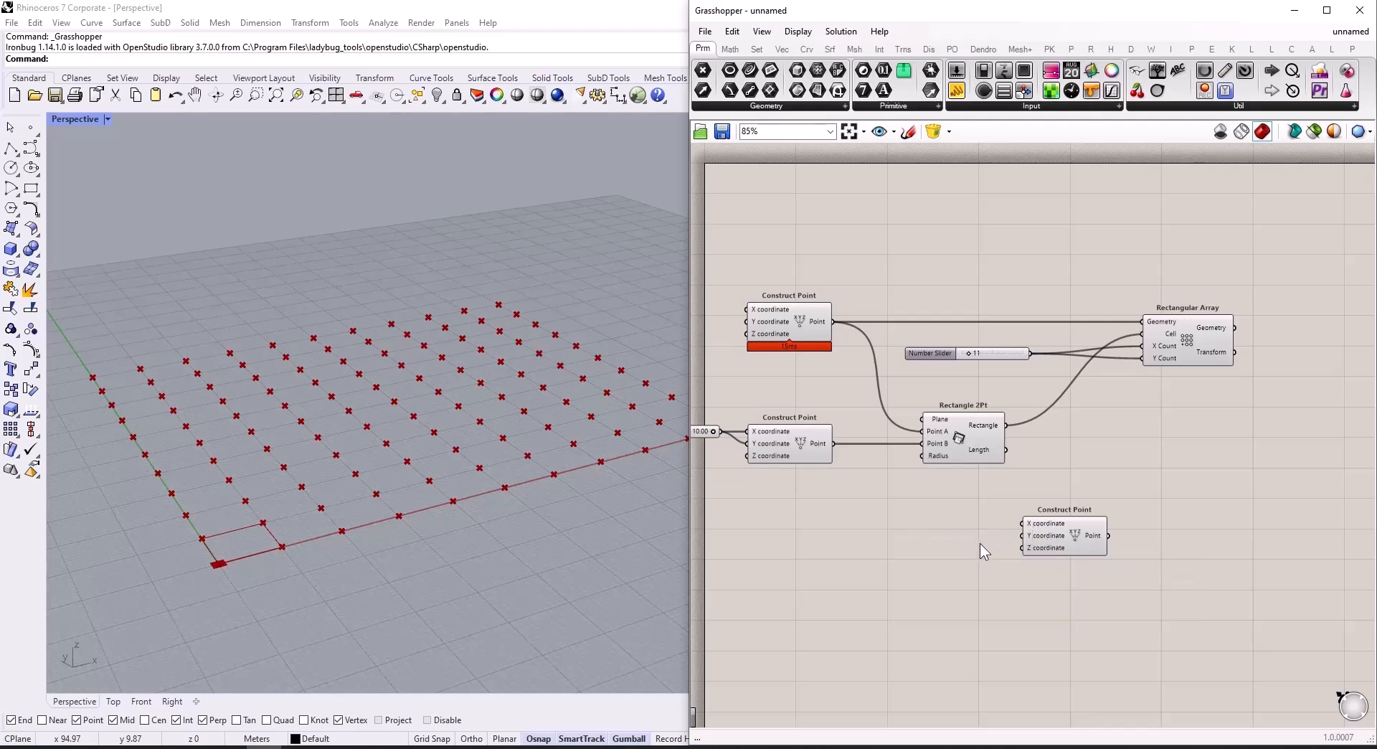
# Step: Add an MD Slider in front of the third Construct Point
pyautogui.doubleClick(884, 545)
pyautogui.write('mds')
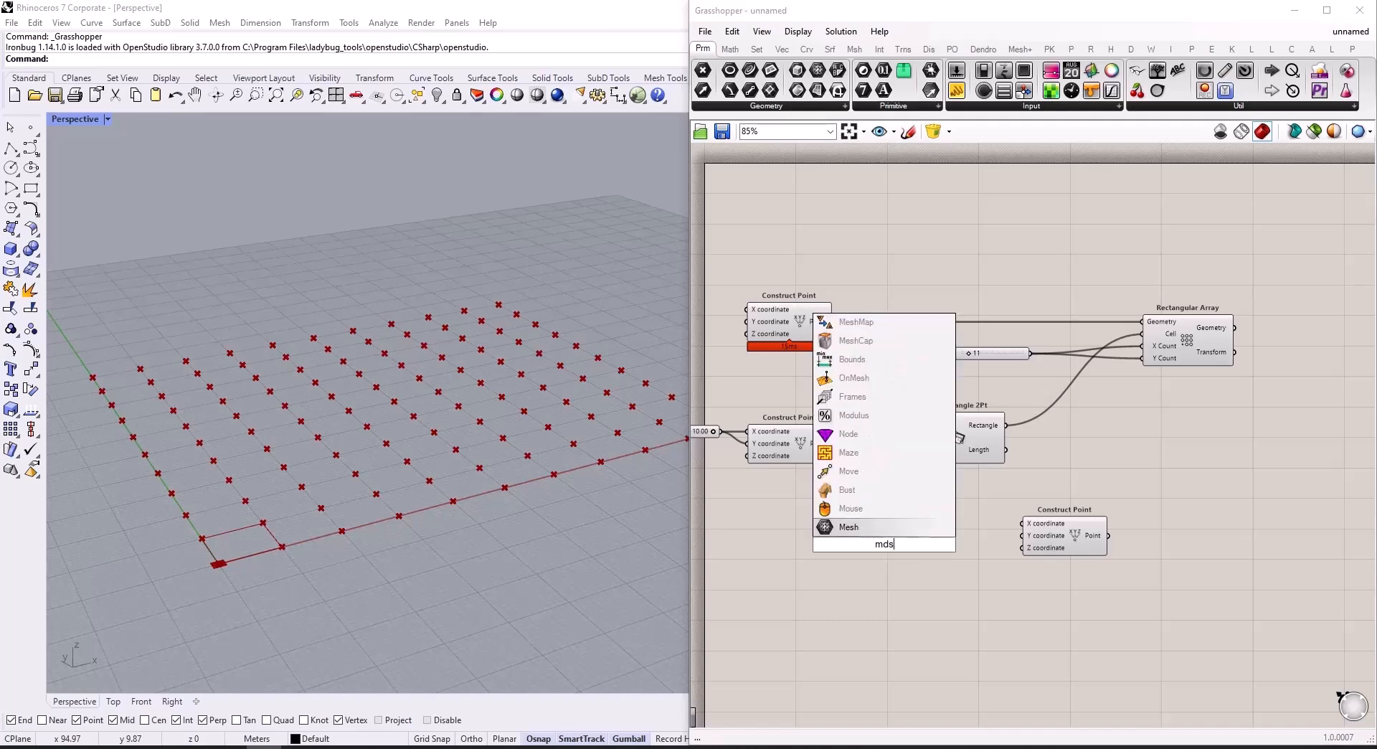
pyautogui.press('BackSpace')
pyautogui.press('BackSpace')
pyautogui.write('d')
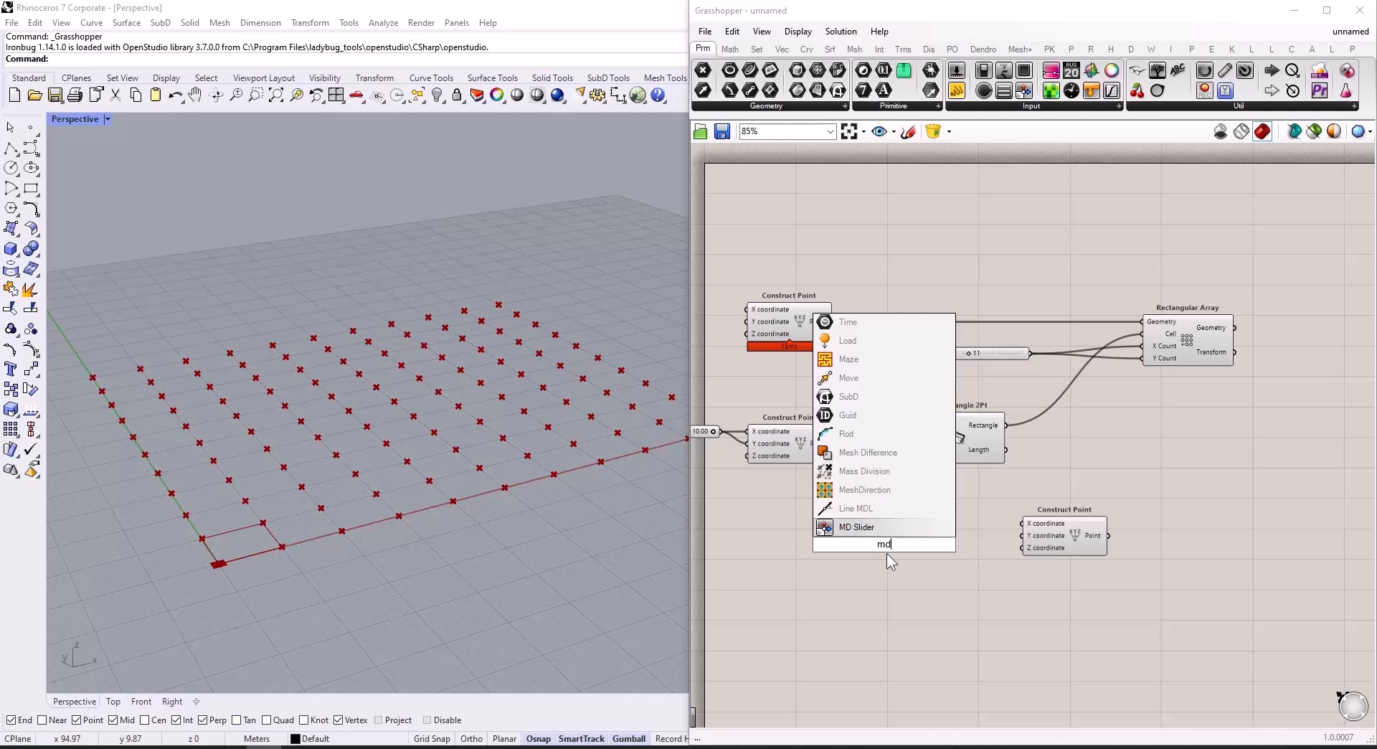
pyautogui.press('Return')
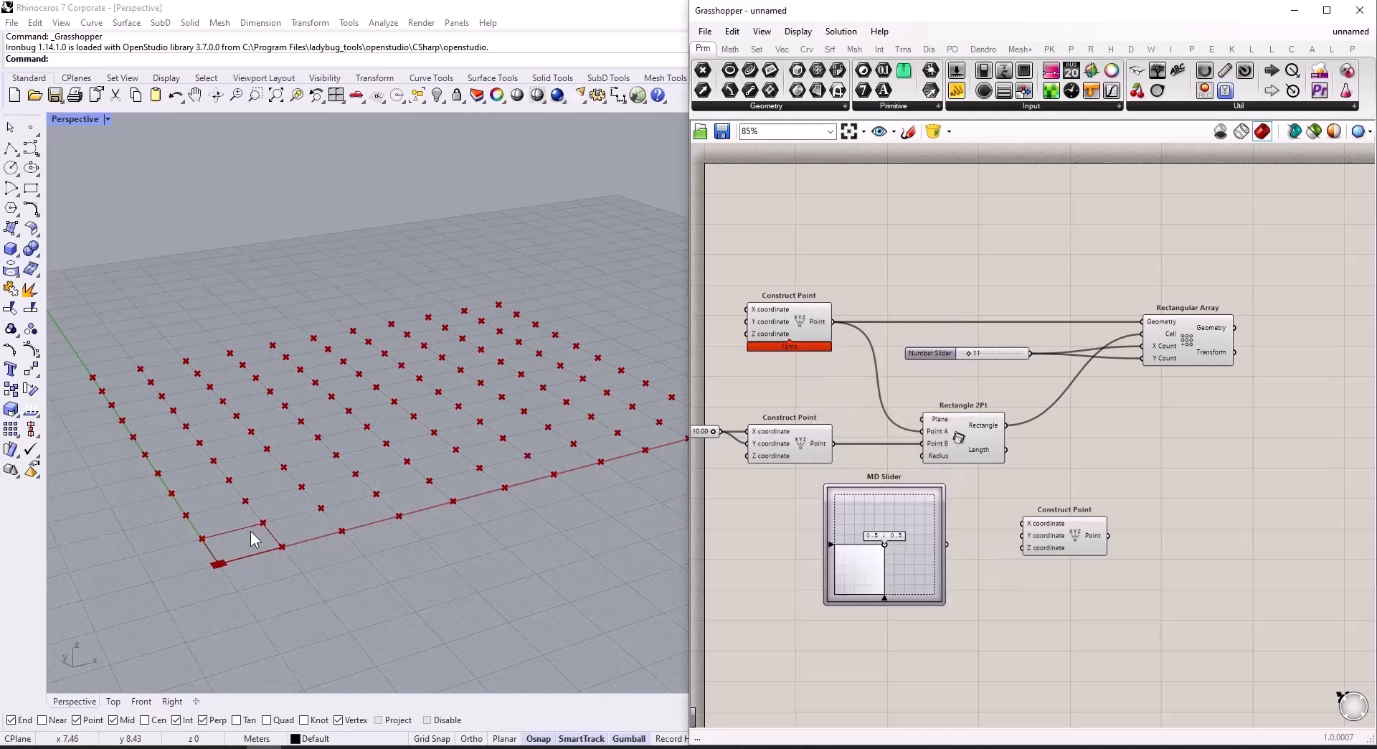
# Step: Set the MD Slider's X and Y domains to 0 To 100 and place its handle at about 58.81 ; 67.62
pyautogui.scroll(-3, 218, 565)
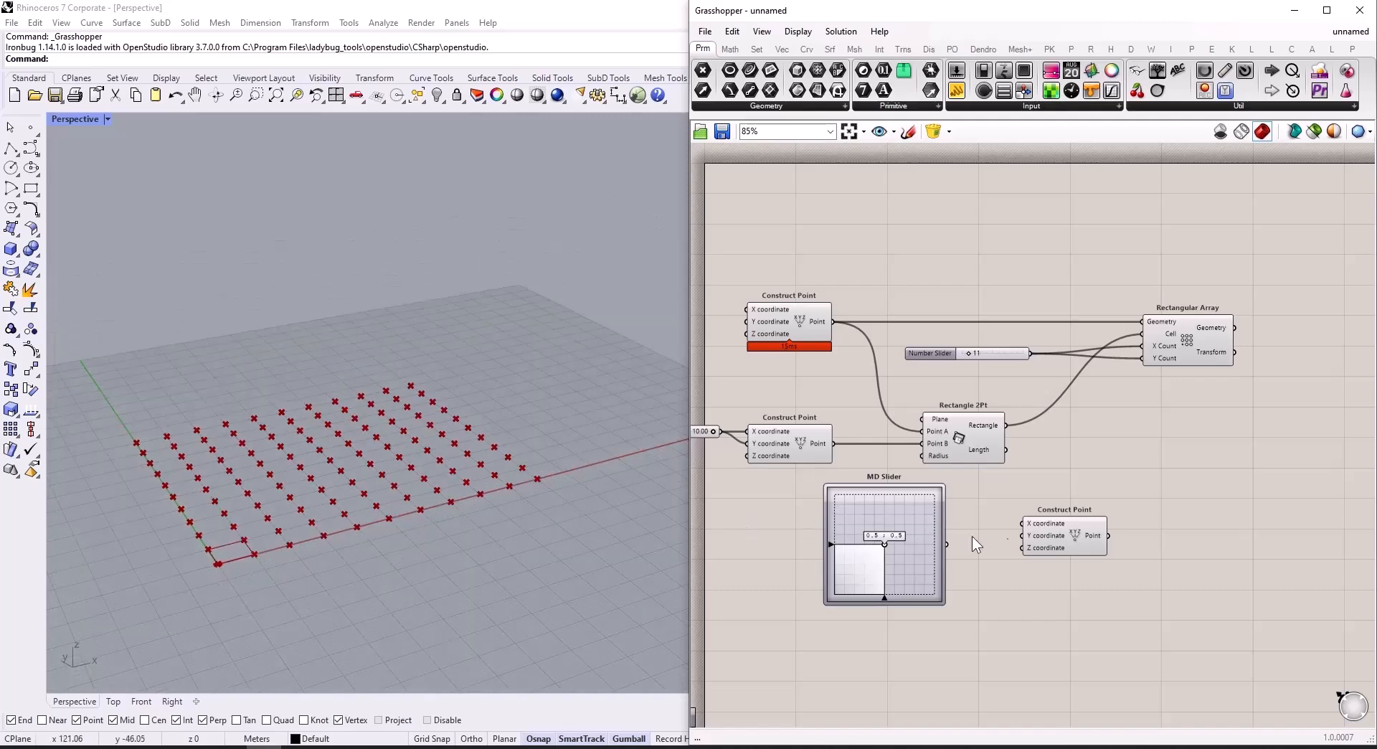
pyautogui.scroll(-3, 1031, 550)
pyautogui.scroll(5, 812, 515)
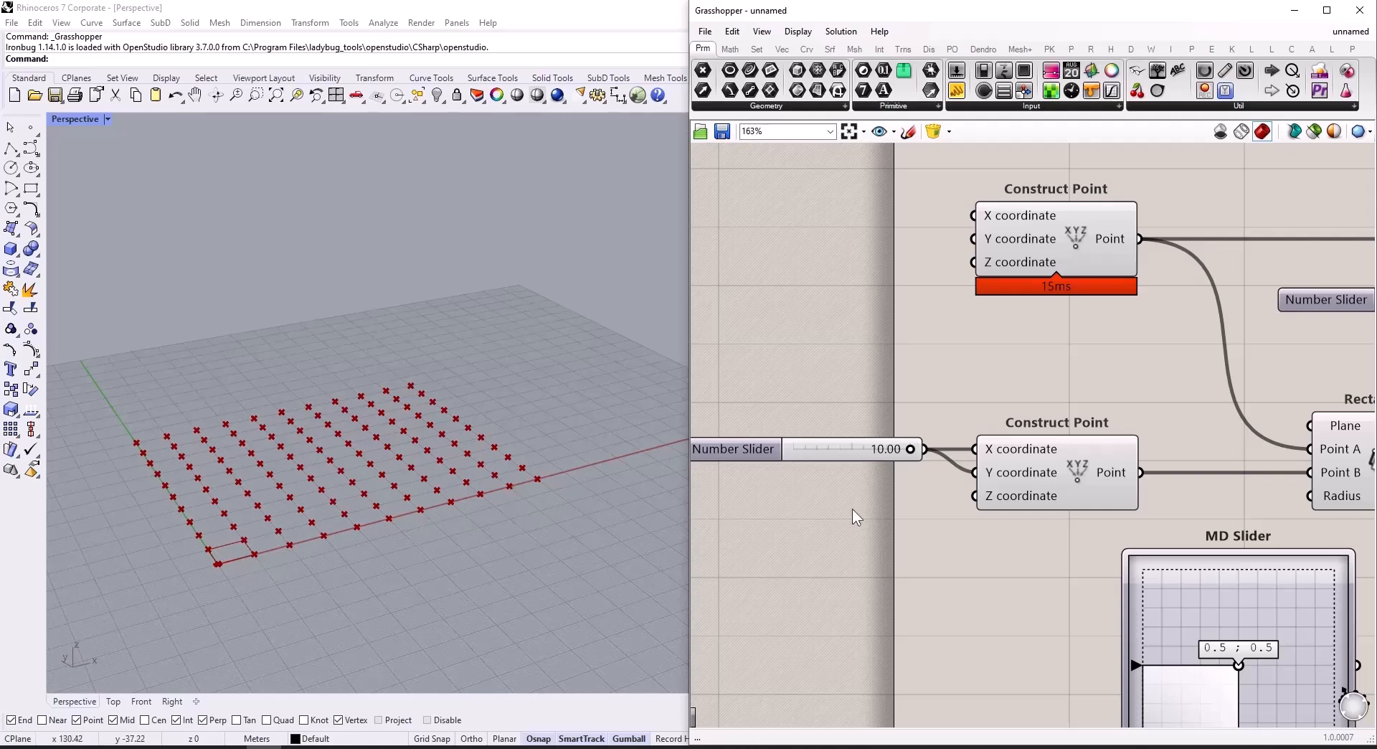
pyautogui.scroll(-3, 911, 527)
pyautogui.scroll(3, 1080, 584)
pyautogui.doubleClick(1081, 583)
pyautogui.click(1118, 552)
pyautogui.write('00')
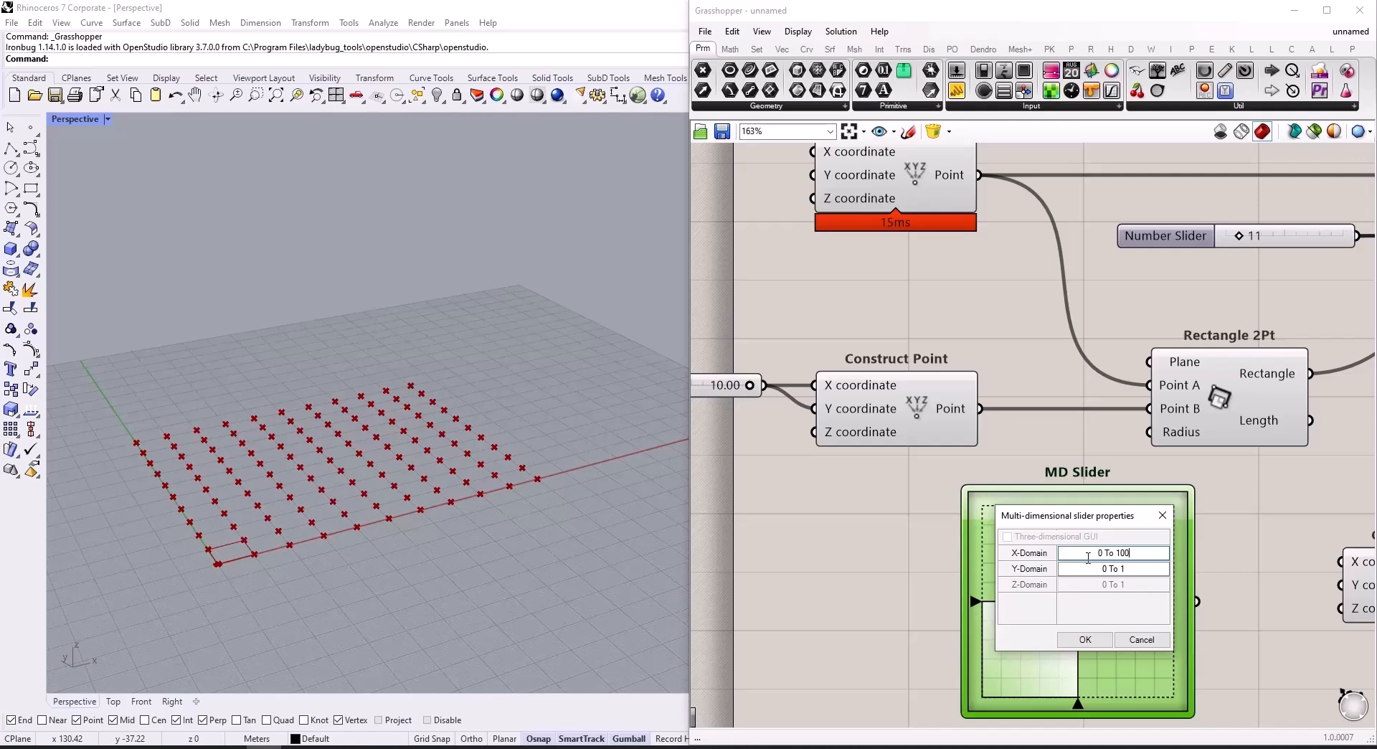
pyautogui.write('00')
pyautogui.click(1085, 640)
pyautogui.scroll(-3, 1064, 596)
pyautogui.scroll(2, 957, 613)
pyautogui.moveTo(957, 612); pyautogui.dragTo(892, 567)
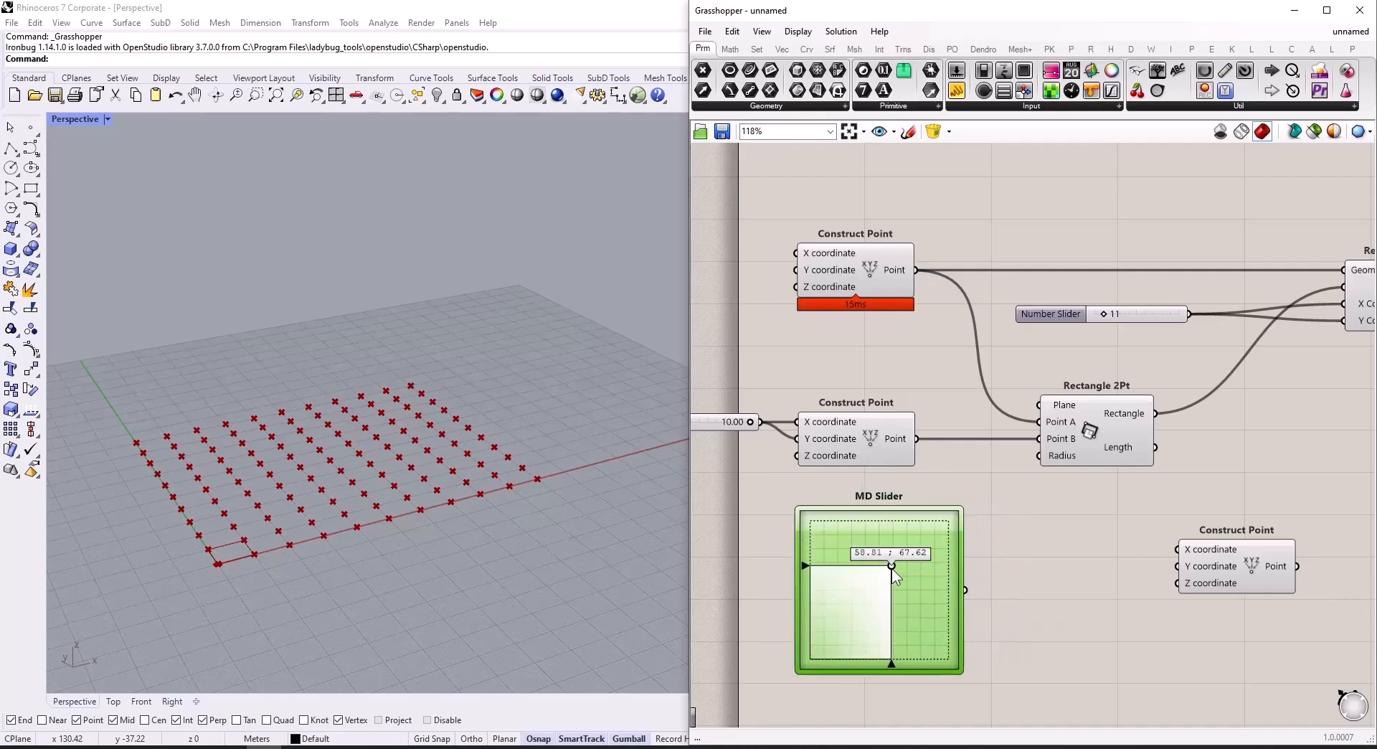
# Step: Add a Deconstruct point component and connect the MD Slider's output to its Point input
pyautogui.doubleClick(1065, 570)
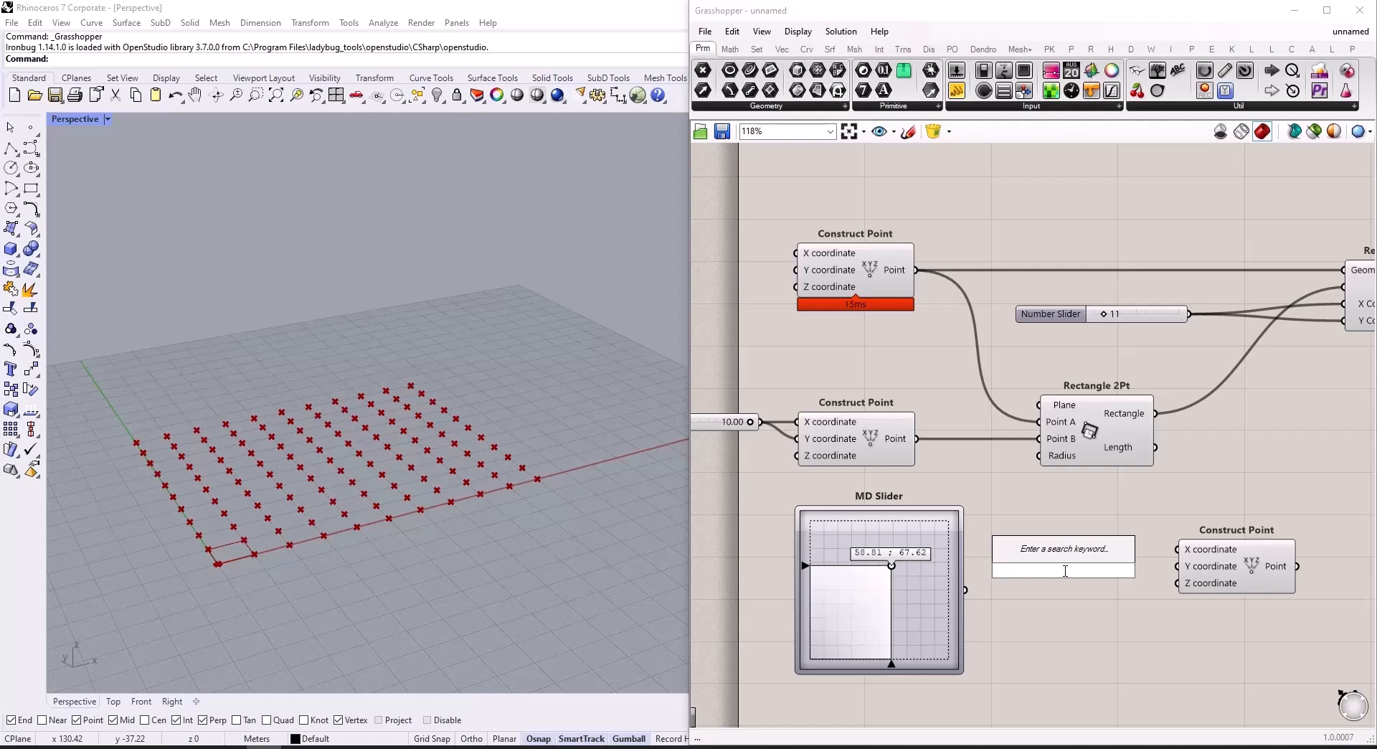
pyautogui.write('de')
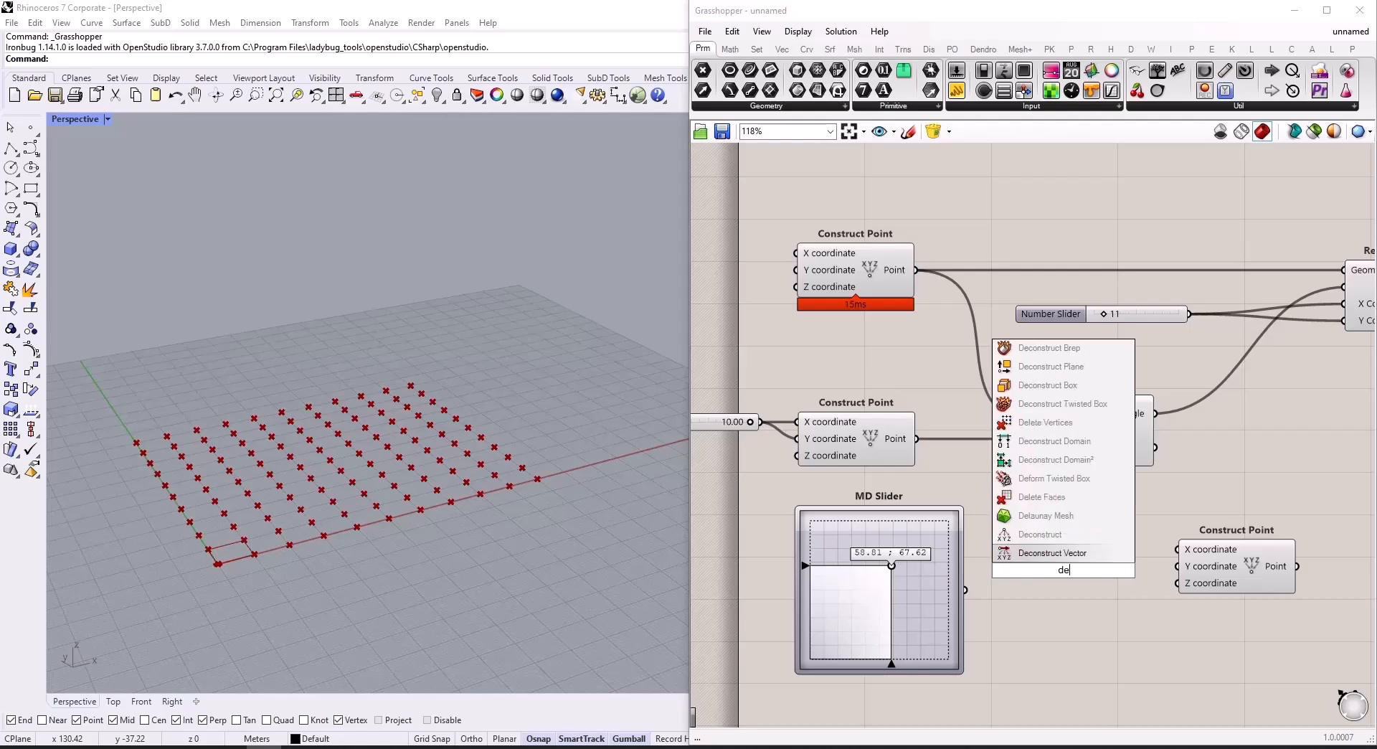
pyautogui.click(1057, 537)
pyautogui.scroll(3, 1013, 572)
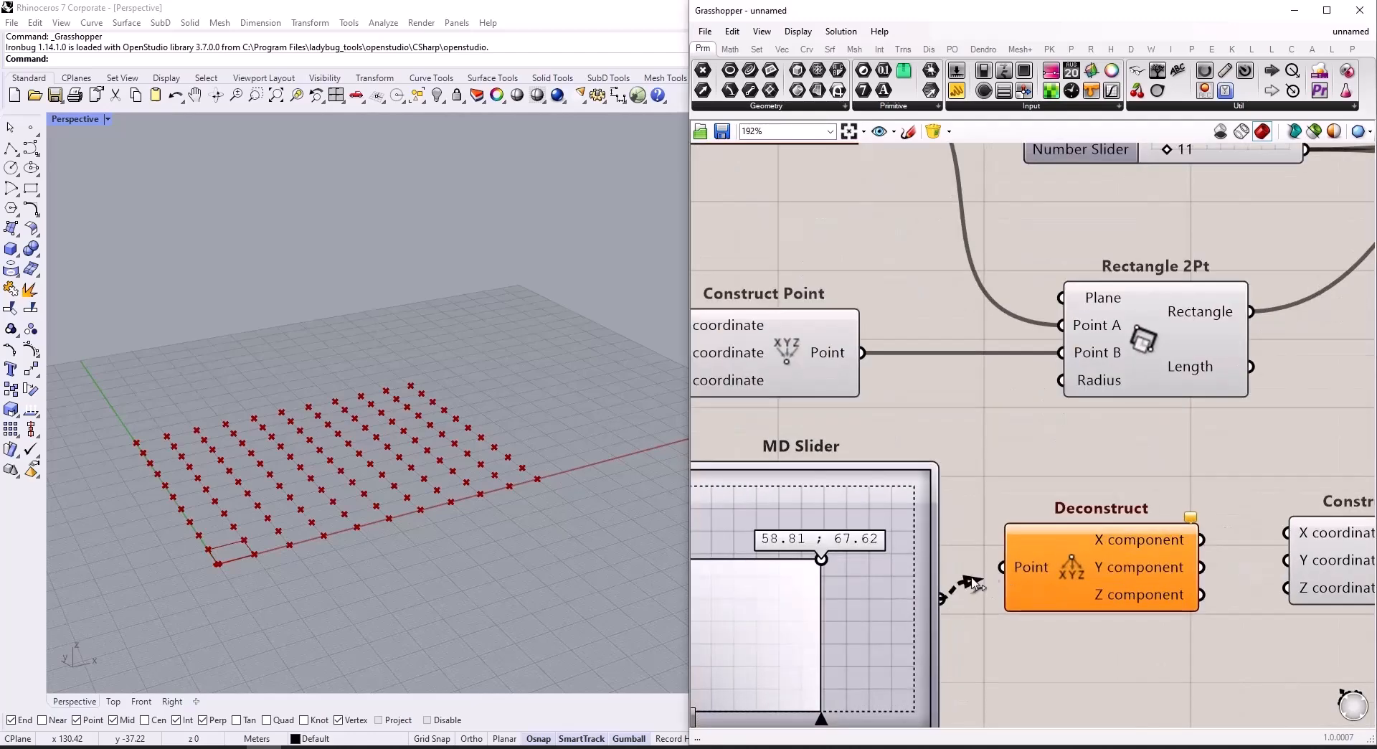
pyautogui.moveTo(961, 590); pyautogui.dragTo(1002, 566)
# Step: Wire Deconstruct's X and Y components into the third Construct Point's coordinates, and shift the MD Slider's handle to about 57.77 ; 61.92
pyautogui.moveTo(1202, 539); pyautogui.dragTo(1311, 571)
pyautogui.scroll(-5, 1232, 549)
pyautogui.scroll(6, 1280, 564)
pyautogui.moveTo(1095, 555); pyautogui.dragTo(1207, 554)
pyautogui.scroll(-4, 1200, 552)
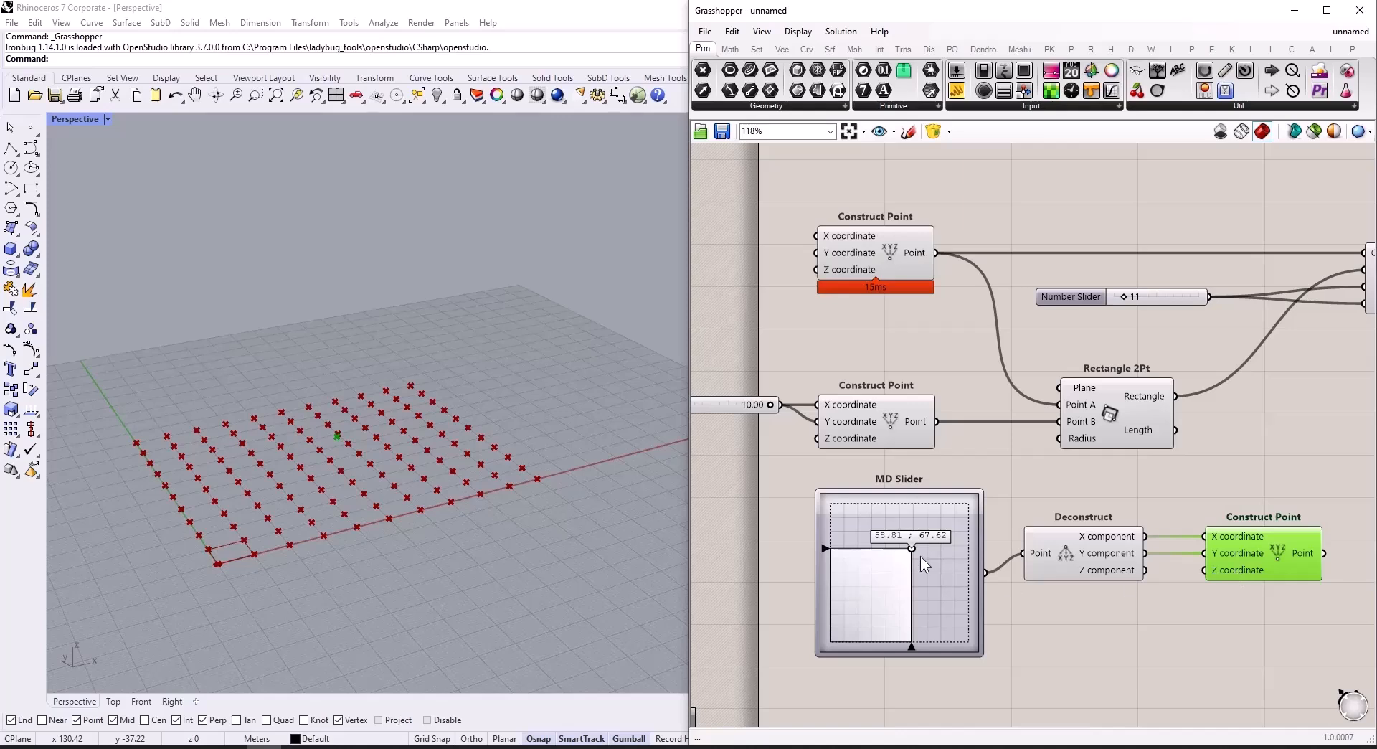
pyautogui.moveTo(908, 551)
pyautogui.mouseDown()
pyautogui.moveTo(893, 566)
pyautogui.moveTo(890, 549)
pyautogui.moveTo(909, 553)
pyautogui.moveTo(865, 591)
pyautogui.moveTo(921, 538)
pyautogui.moveTo(991, 514)
pyautogui.moveTo(974, 596)
pyautogui.moveTo(802, 621)
pyautogui.moveTo(867, 558)
pyautogui.moveTo(909, 556)
pyautogui.mouseUp()
pyautogui.hotkey('ctrl', 'z')
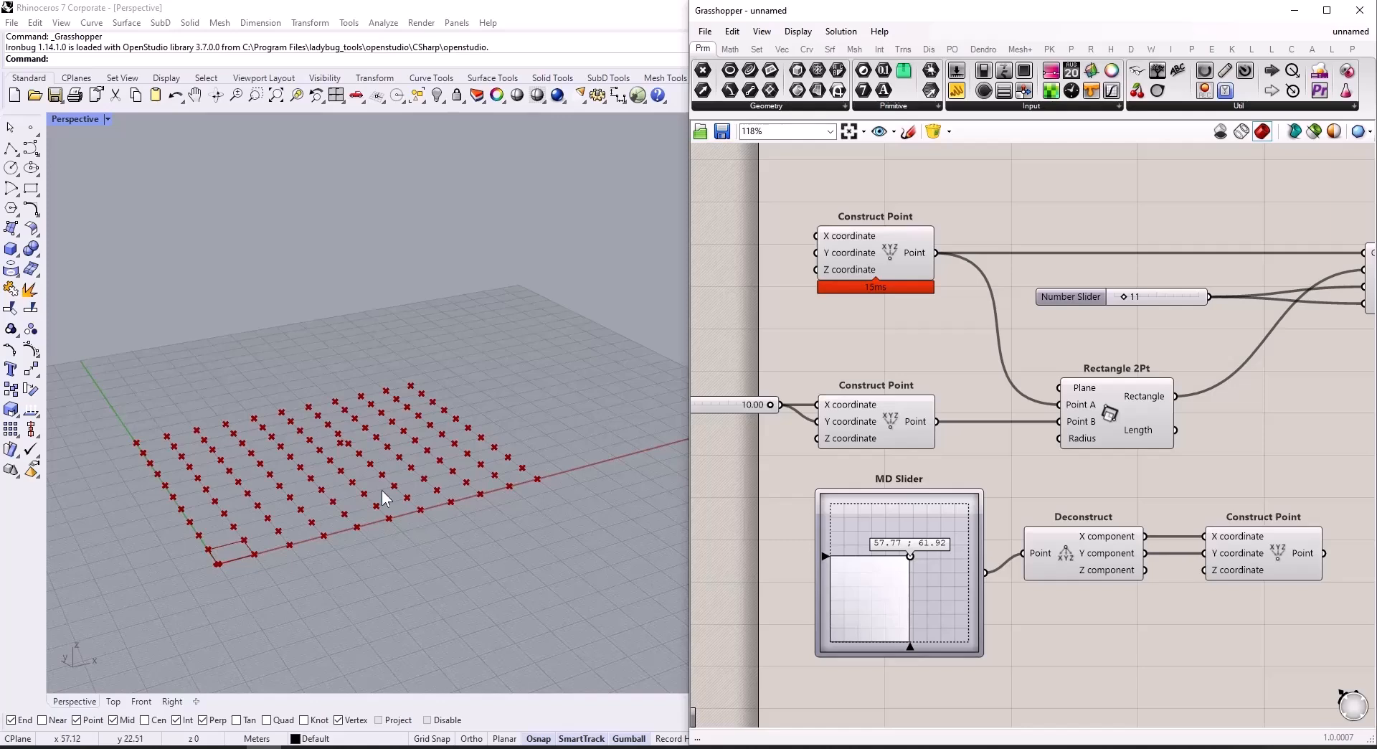
# Step: Add a Number Slider with value 12.00 and connect it to the third Construct Point's Z coordinate
pyautogui.doubleClick(1091, 623)
pyautogui.write('12.00')
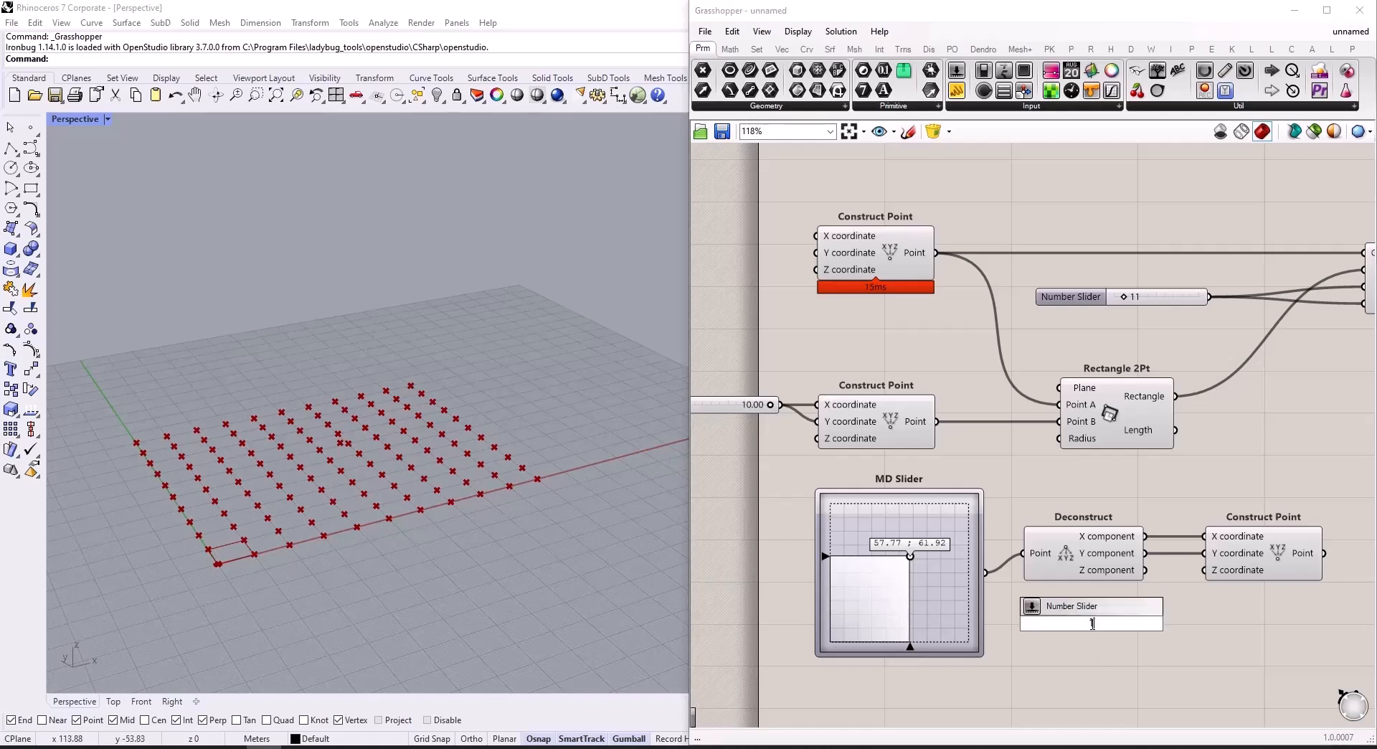
pyautogui.press('Return')
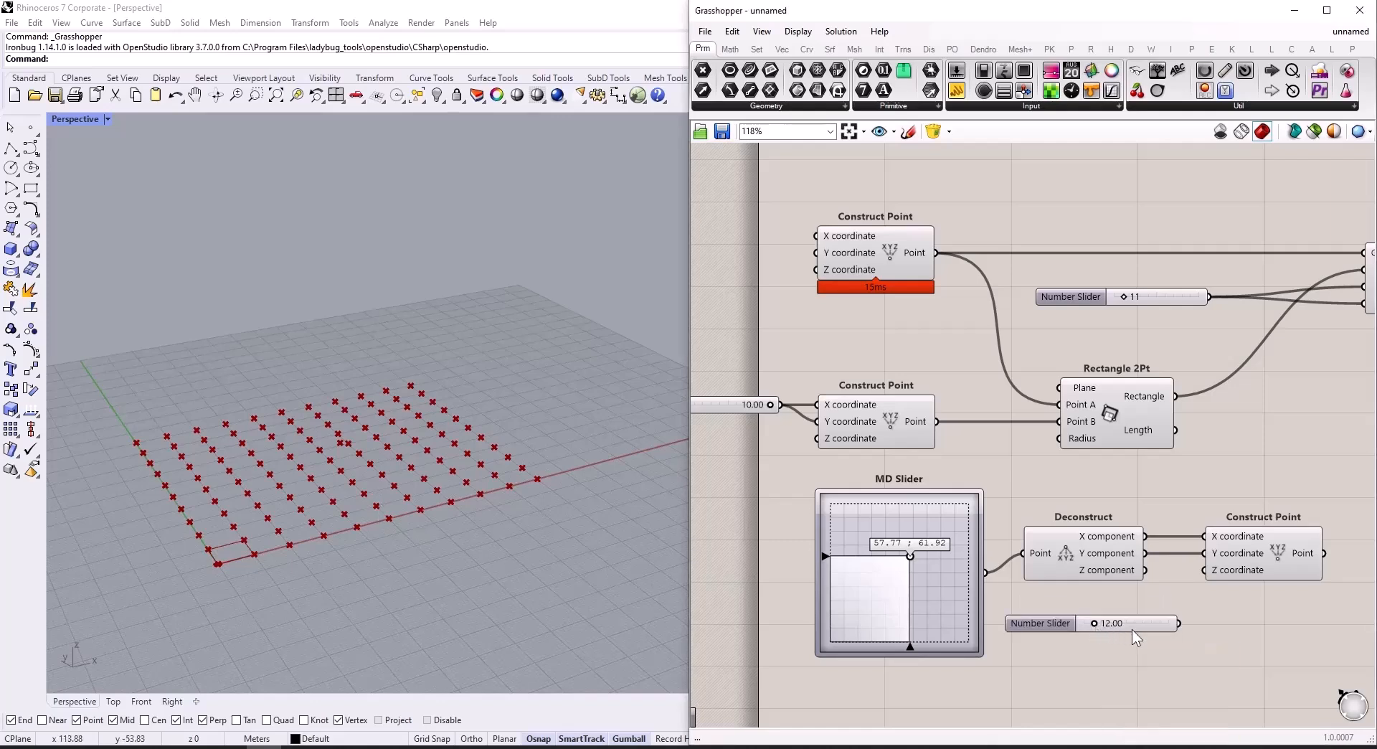
pyautogui.moveTo(1179, 624); pyautogui.dragTo(1205, 570)
# Step: Set the Z coordinate slider to 57.05 and move the MD Slider's handle to about 55.18 ; 39.12
pyautogui.moveTo(1095, 624); pyautogui.dragTo(1132, 624)
pyautogui.moveTo(911, 557); pyautogui.dragTo(910, 589)
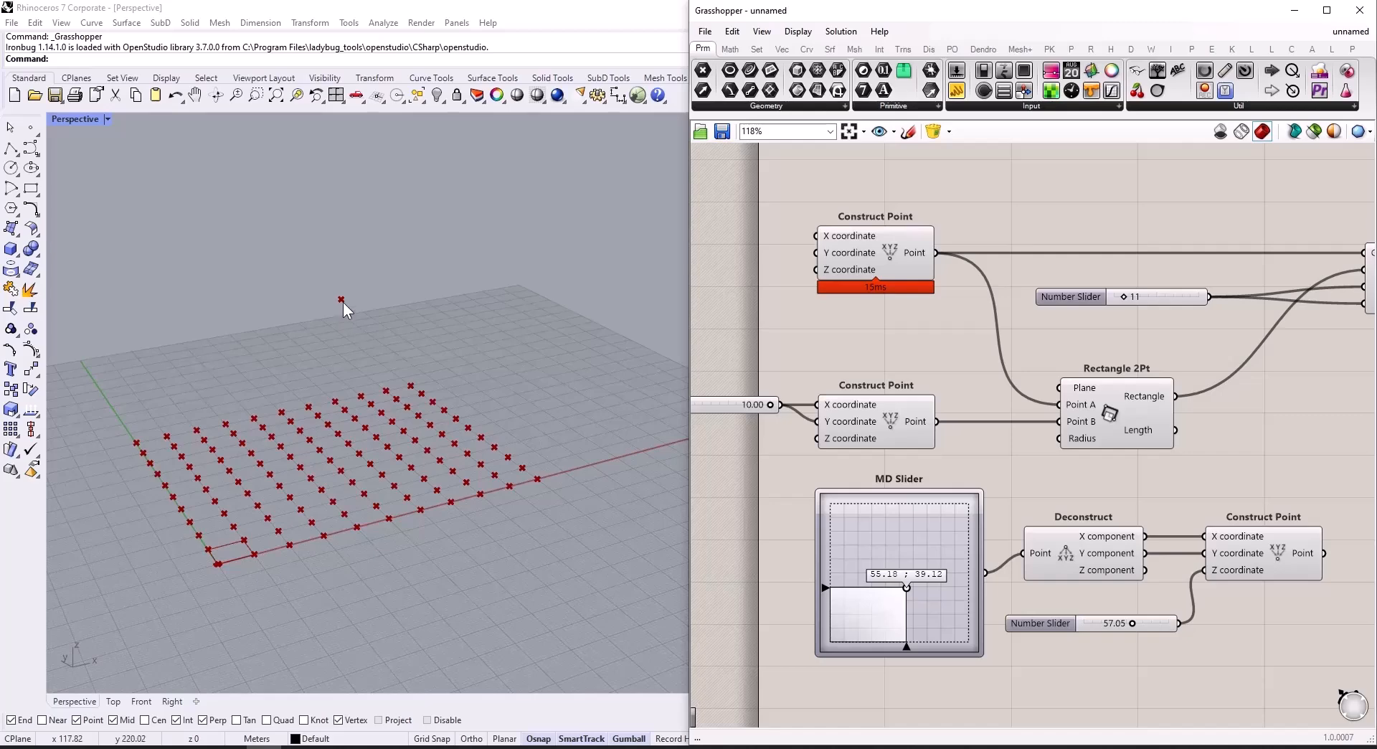
# Step: Add a Distance component on the empty canvas beyond Rectangular Array
pyautogui.scroll(-3, 871, 469)
pyautogui.moveTo(1359, 490); pyautogui.dragTo(1176, 476, button='right')
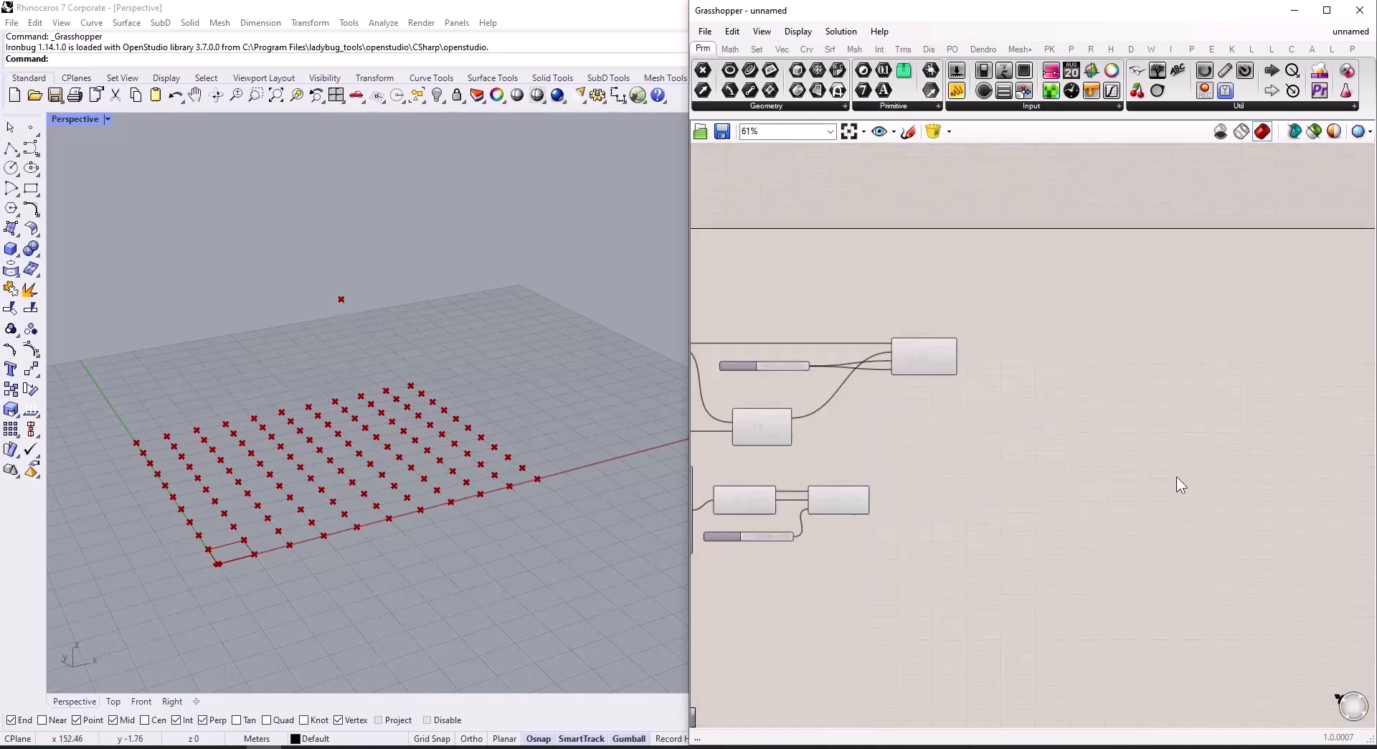
pyautogui.doubleClick(1116, 445)
pyautogui.write('dist')
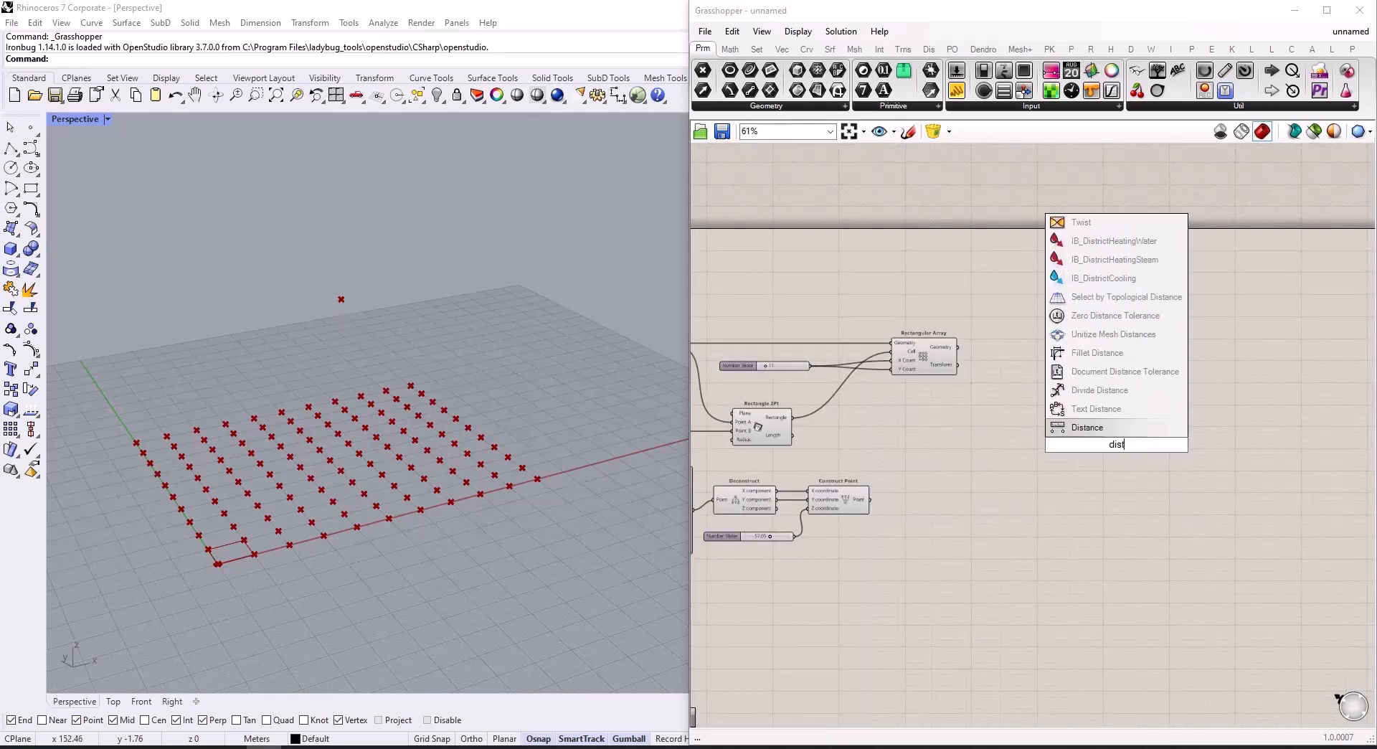
pyautogui.press('Return')
# Step: Connect Rectangular Array's Geometry output to Distance's Point A and the third Construct Point's output to Point B
pyautogui.scroll(4, 1113, 448)
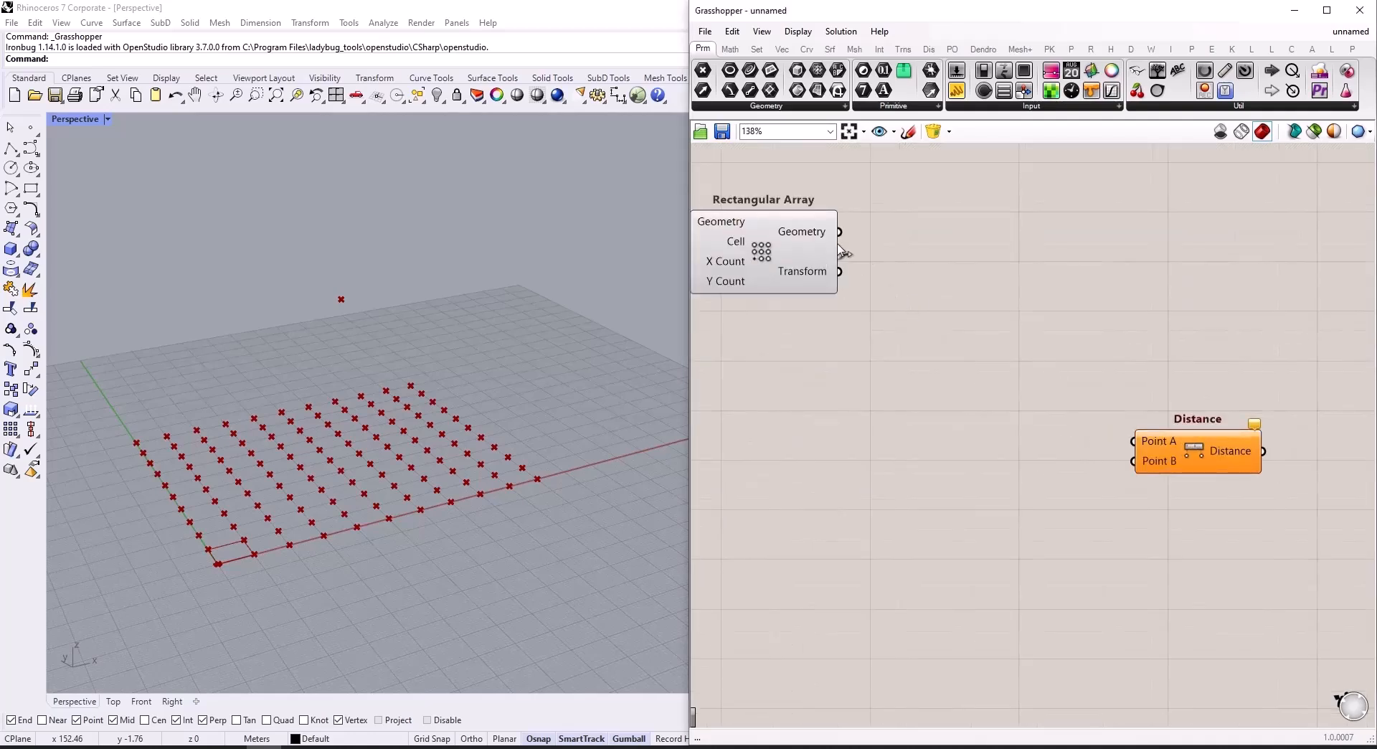
pyautogui.moveTo(840, 232); pyautogui.dragTo(1134, 440)
pyautogui.scroll(-3, 1137, 439)
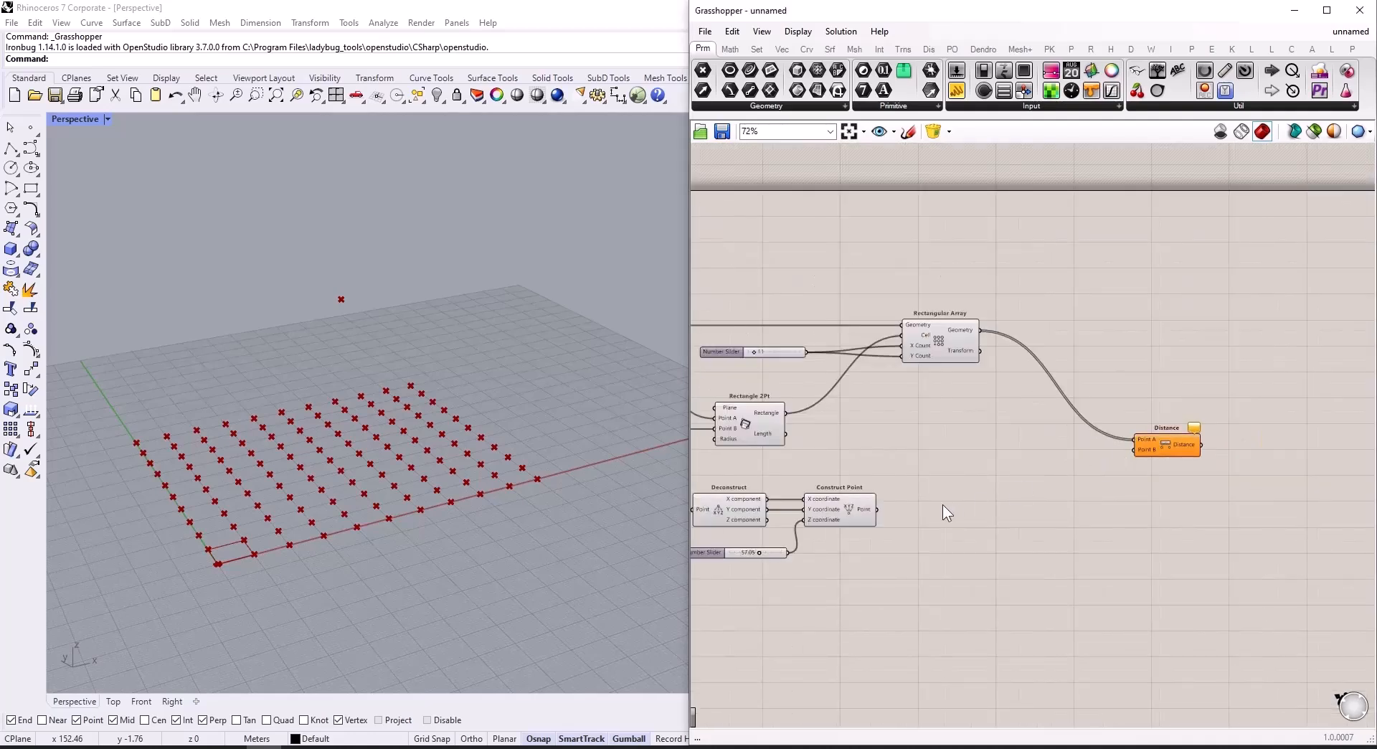
pyautogui.moveTo(878, 509); pyautogui.dragTo(1074, 468)
pyautogui.moveTo(1146, 454); pyautogui.dragTo(1144, 453)
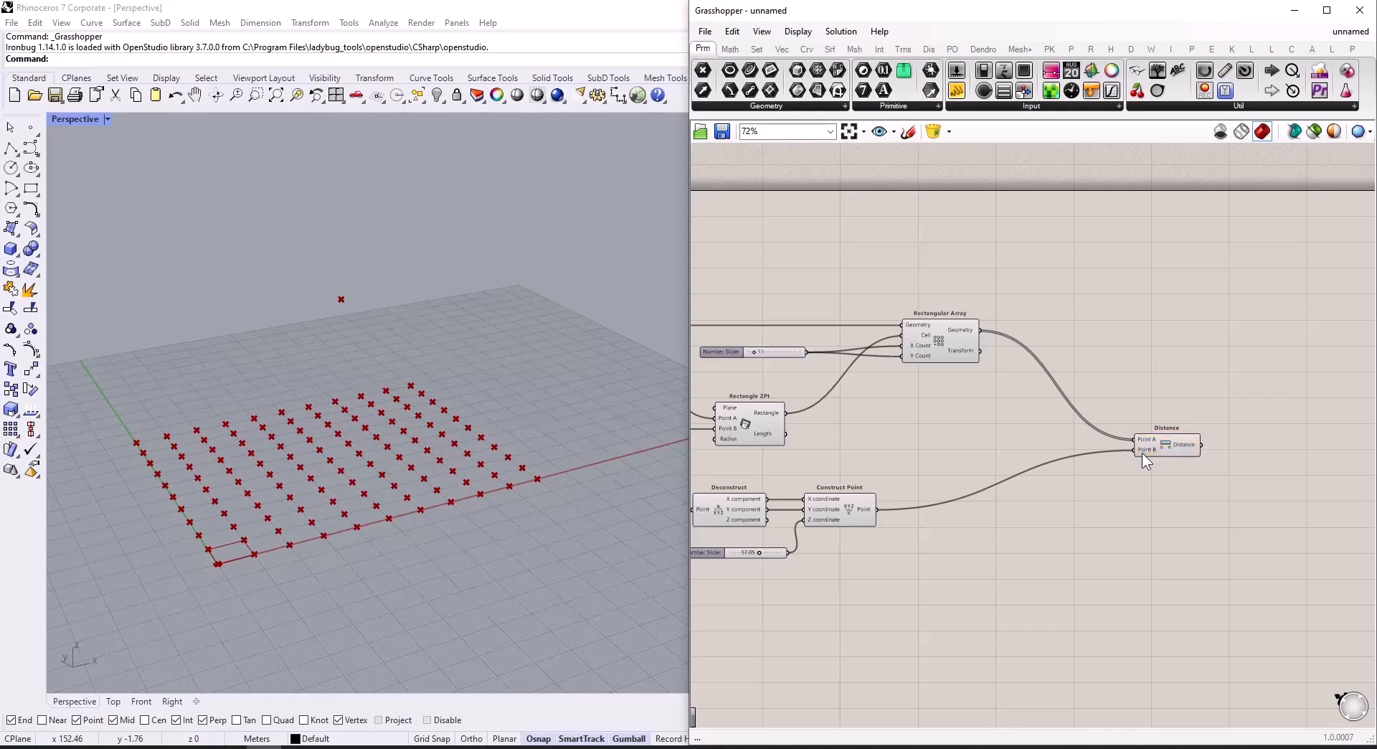
# Step: Add a Remap Numbers component and connect the Distance output to its Value input
pyautogui.scroll(-3, 1004, 449)
pyautogui.scroll(6, 1134, 446)
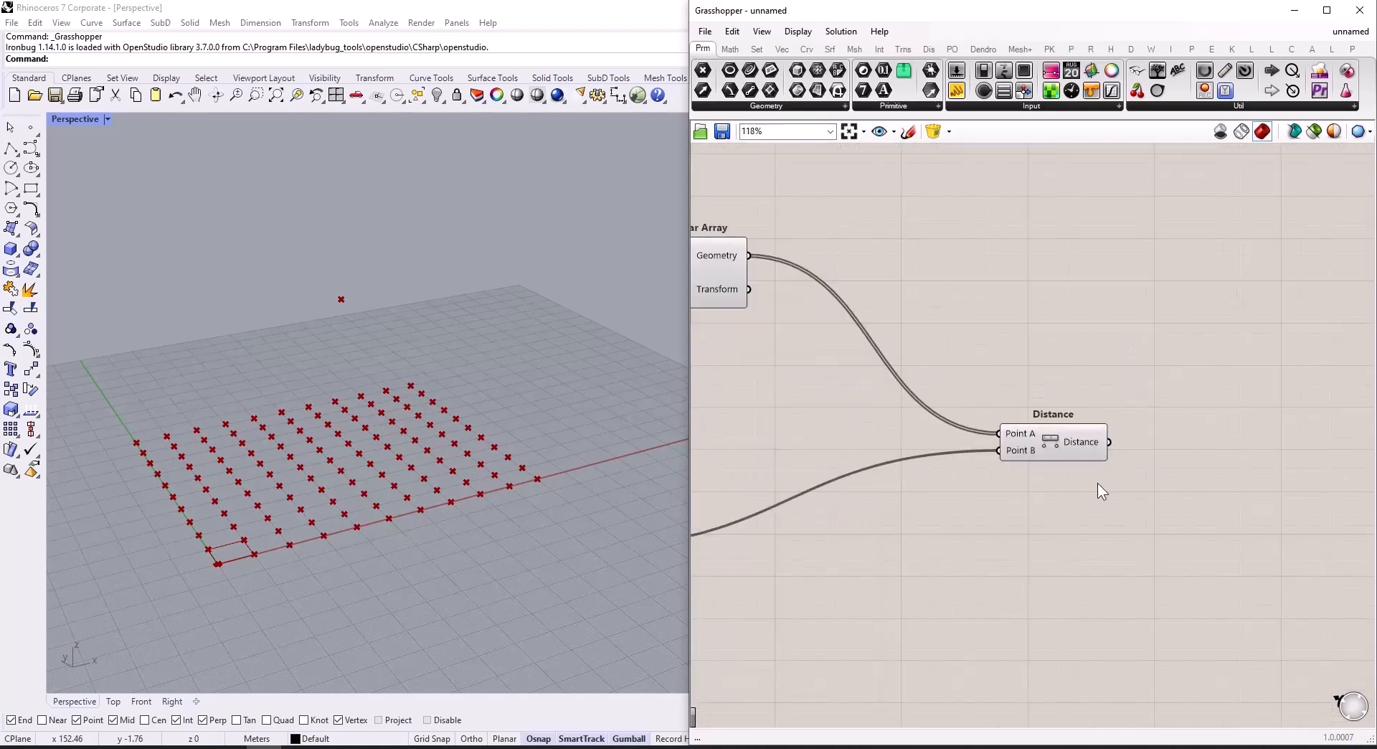
pyautogui.scroll(-3, 1079, 439)
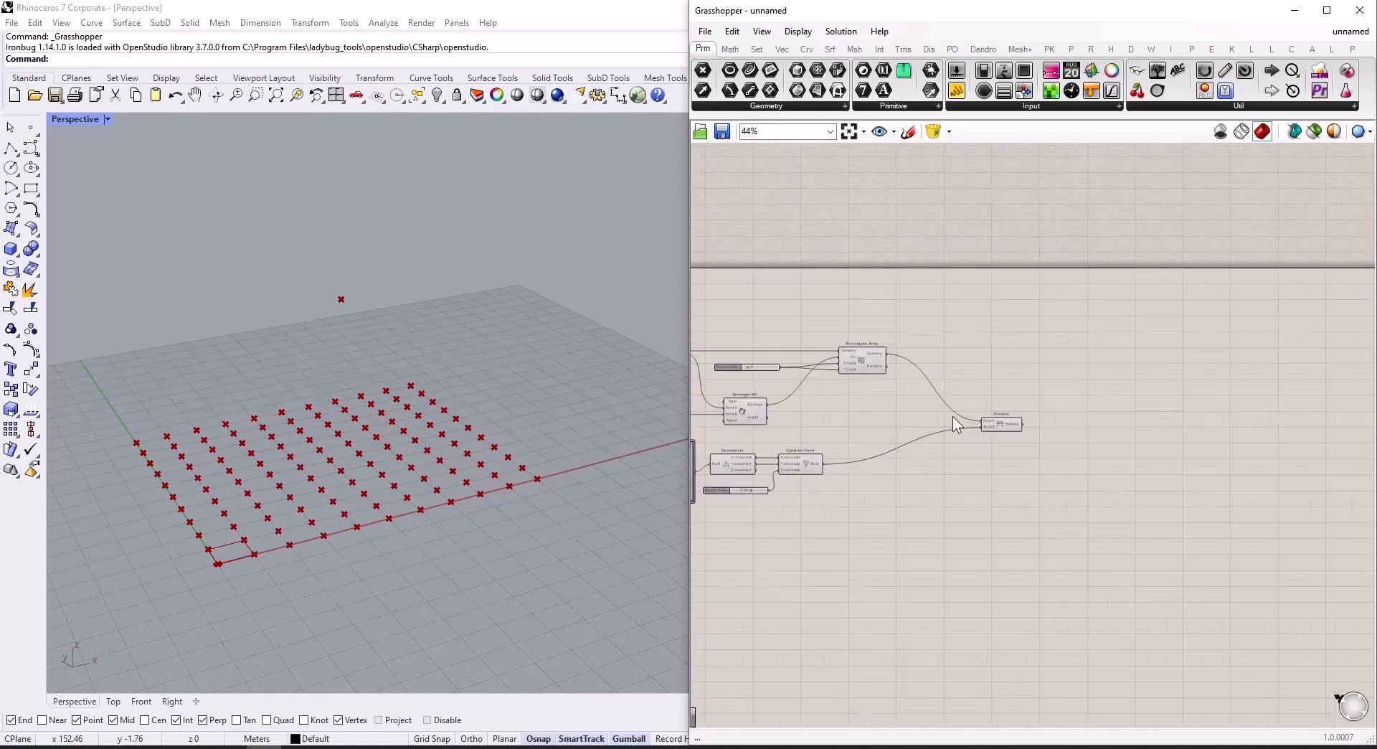
pyautogui.doubleClick(1070, 415)
pyautogui.write('r')
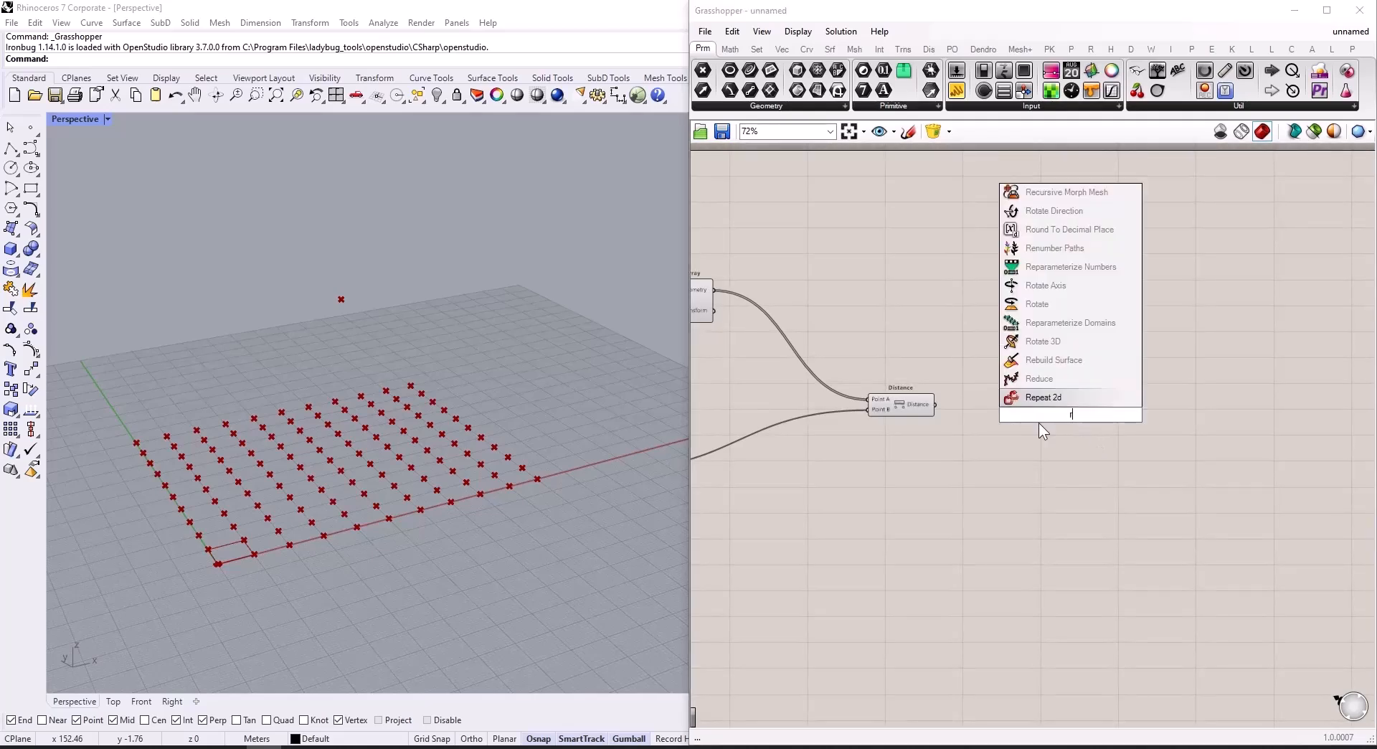
pyautogui.write('em')
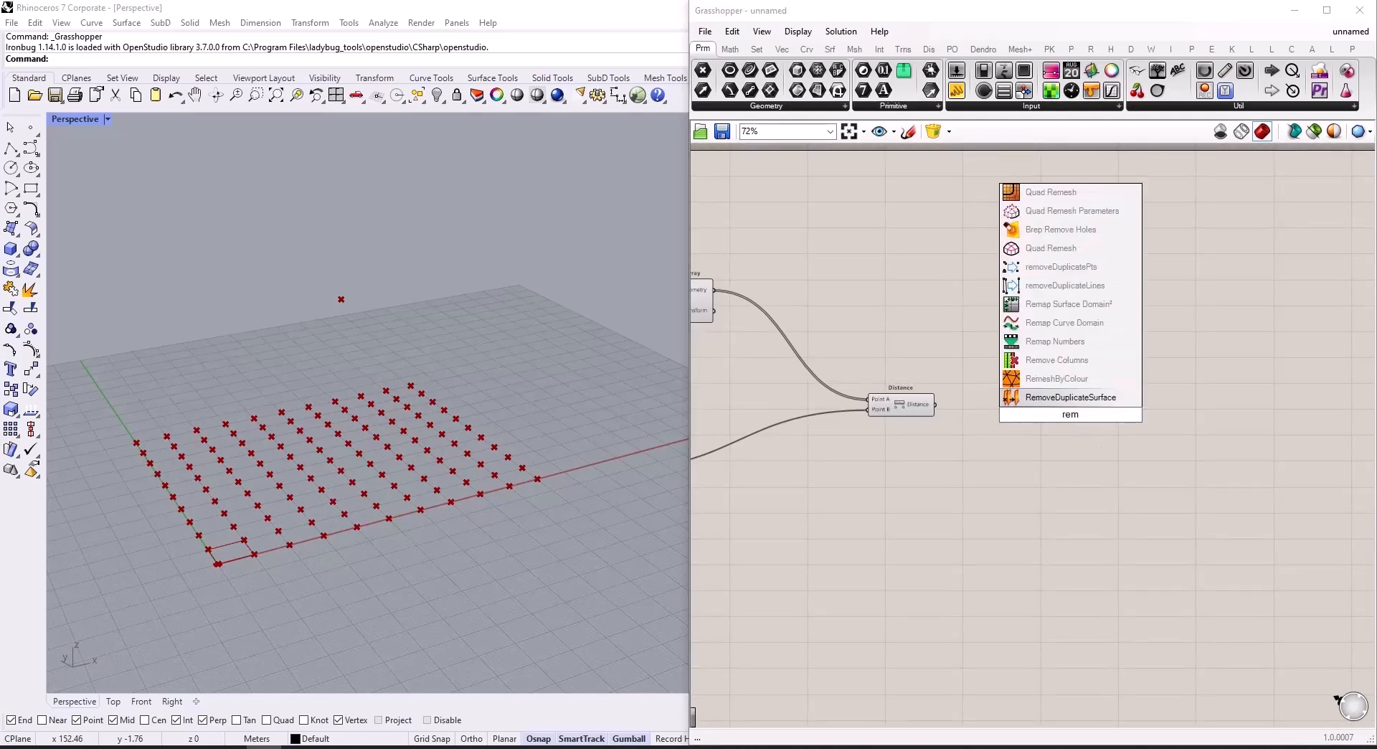
pyautogui.write('a')
pyautogui.click(1052, 399)
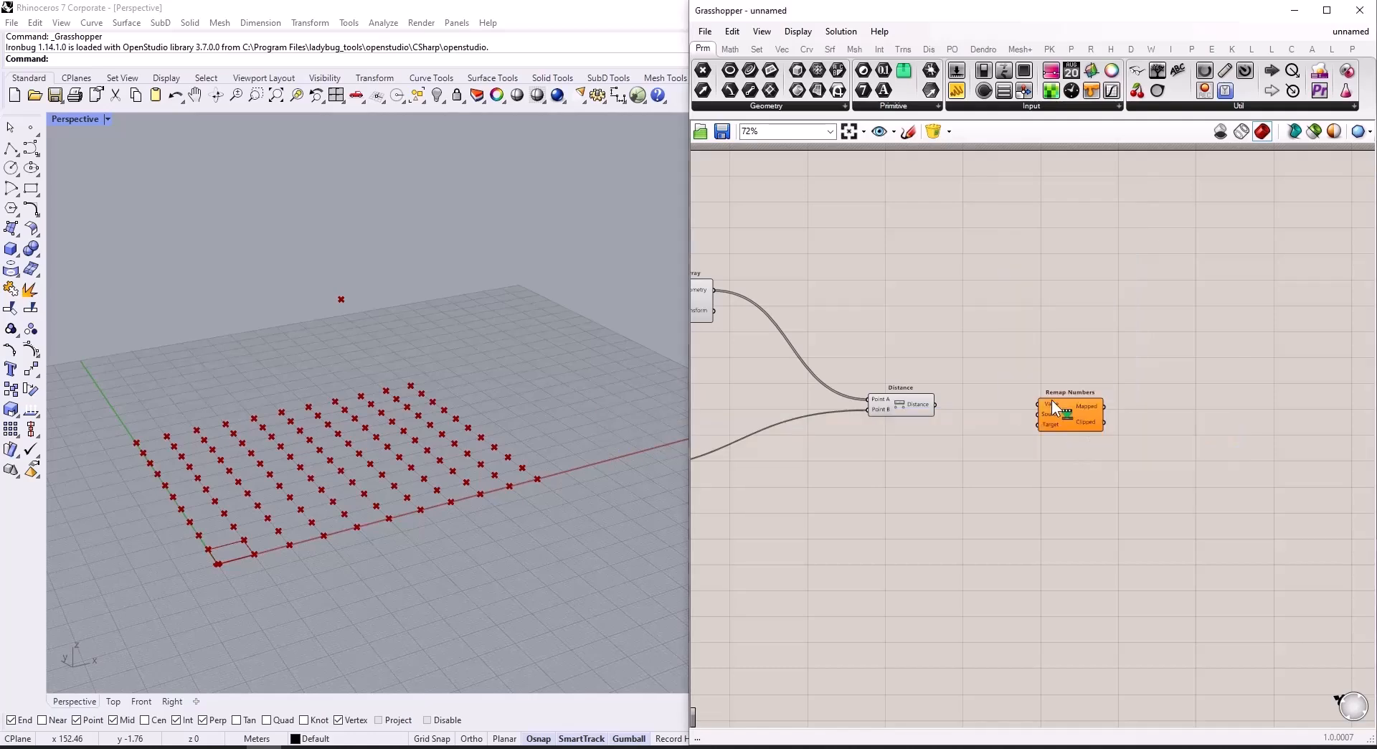
pyautogui.moveTo(935, 404); pyautogui.dragTo(1136, 411)
# Step: Add a Bounds component fed by the Distance output and connect its Domain to Remap Numbers' Source input
pyautogui.scroll(4, 1136, 412)
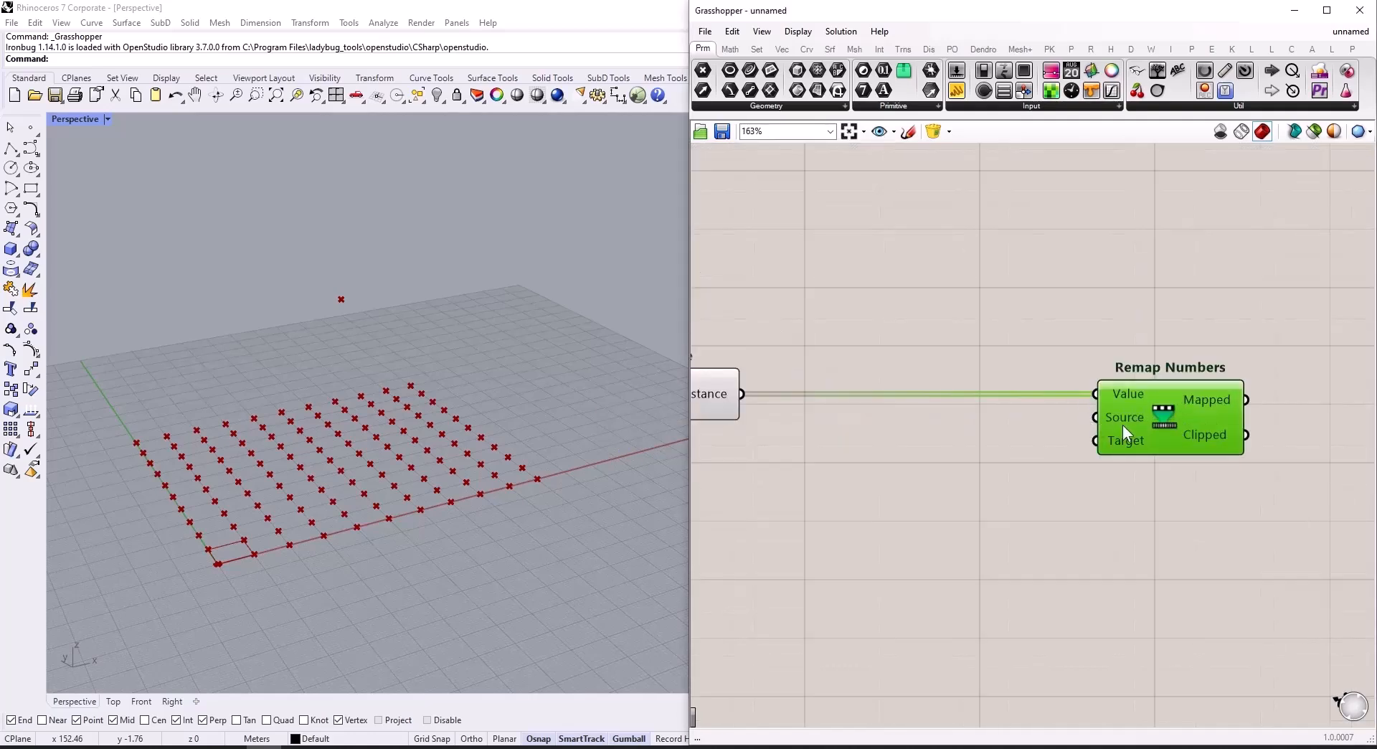
pyautogui.doubleClick(910, 448)
pyautogui.write('bounds')
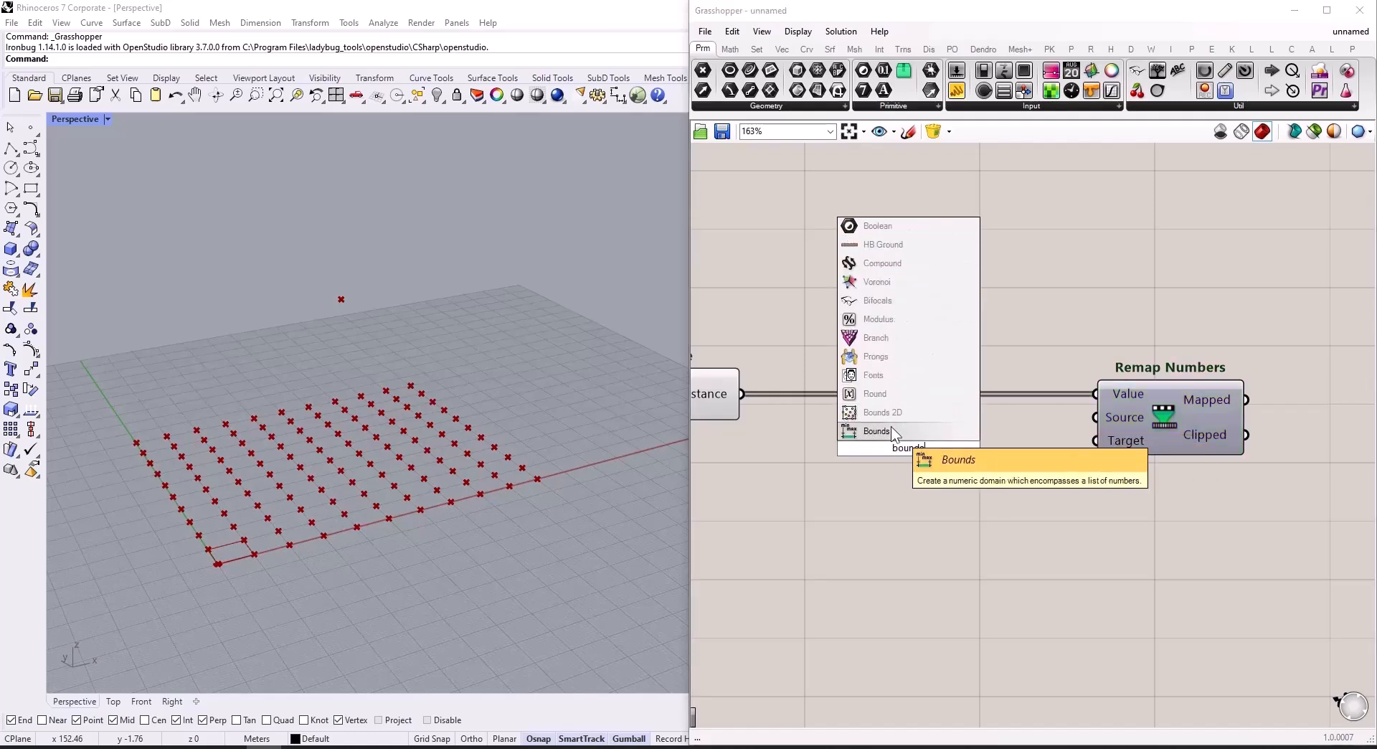
pyautogui.press('Return')
pyautogui.moveTo(742, 394); pyautogui.dragTo(829, 447)
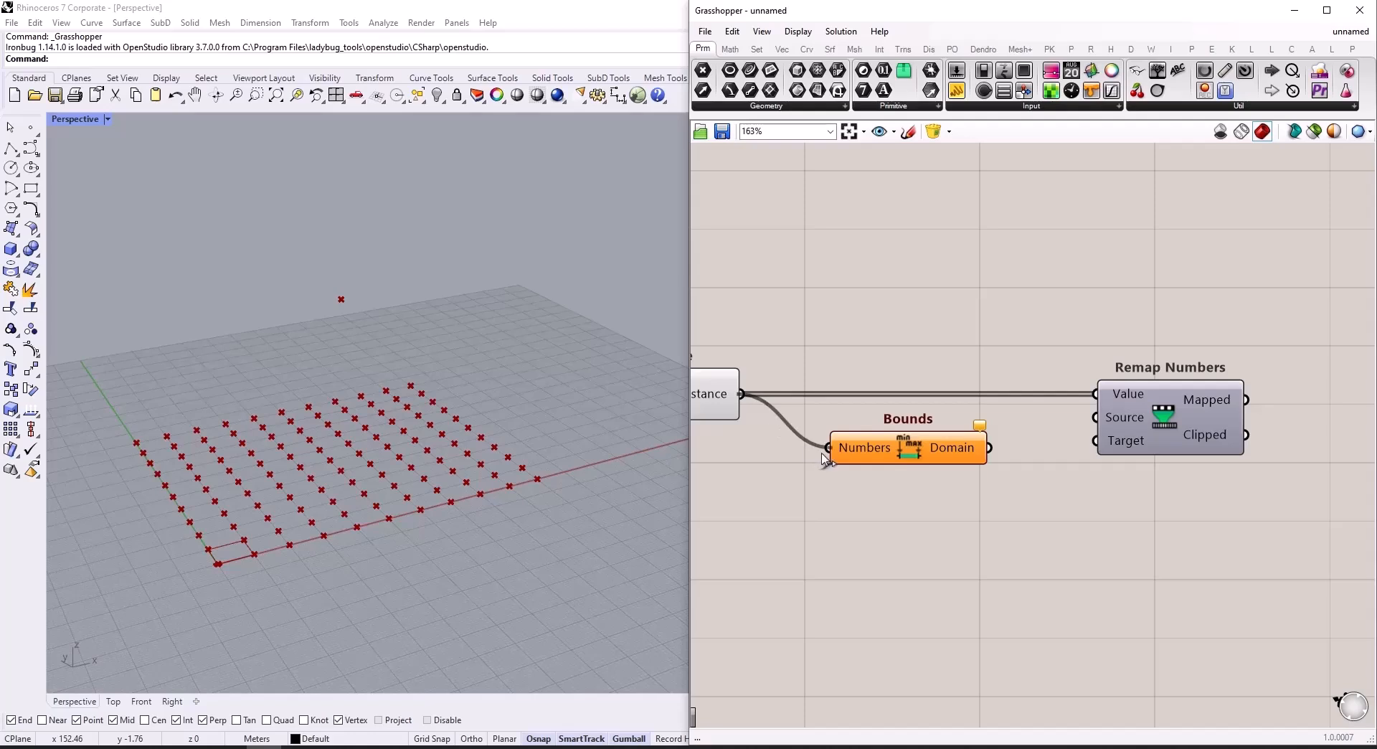
pyautogui.scroll(-2, 774, 441)
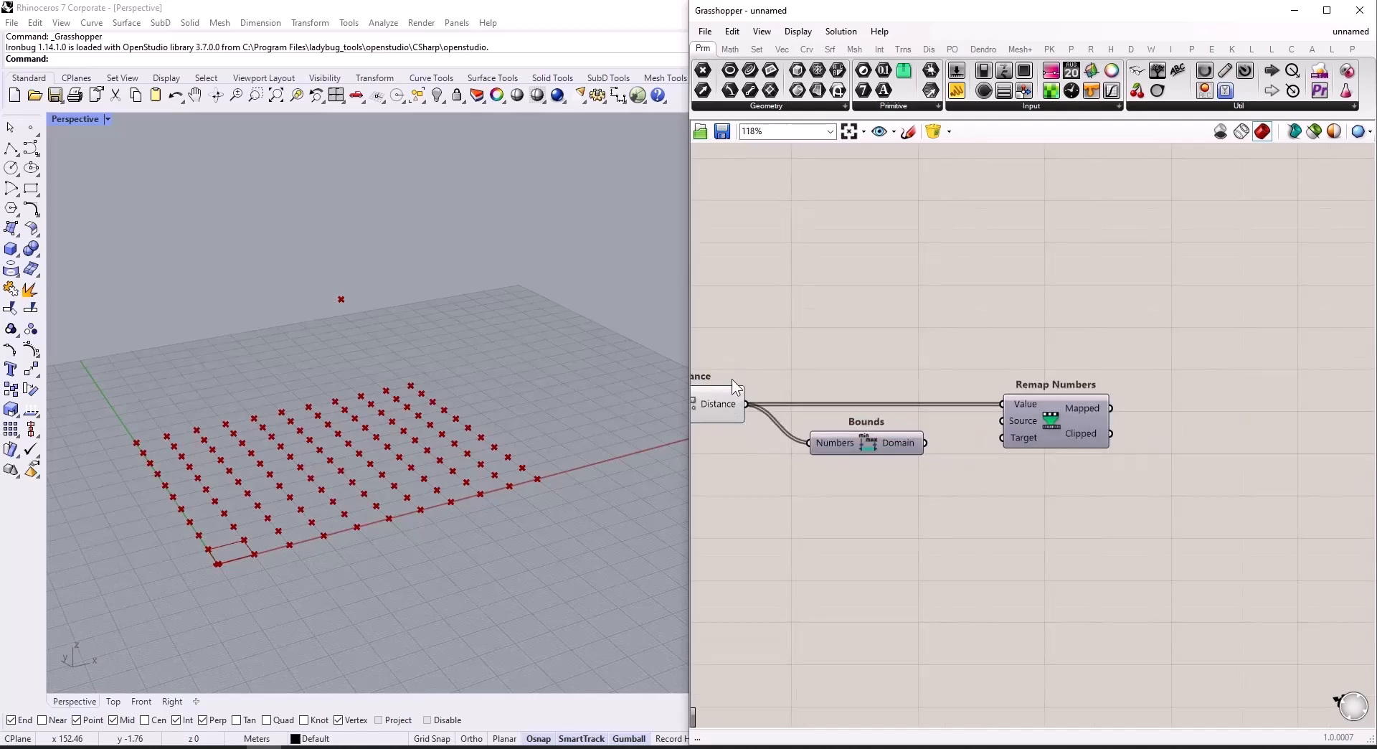
pyautogui.scroll(3, 929, 443)
pyautogui.moveTo(918, 449); pyautogui.dragTo(1041, 414)
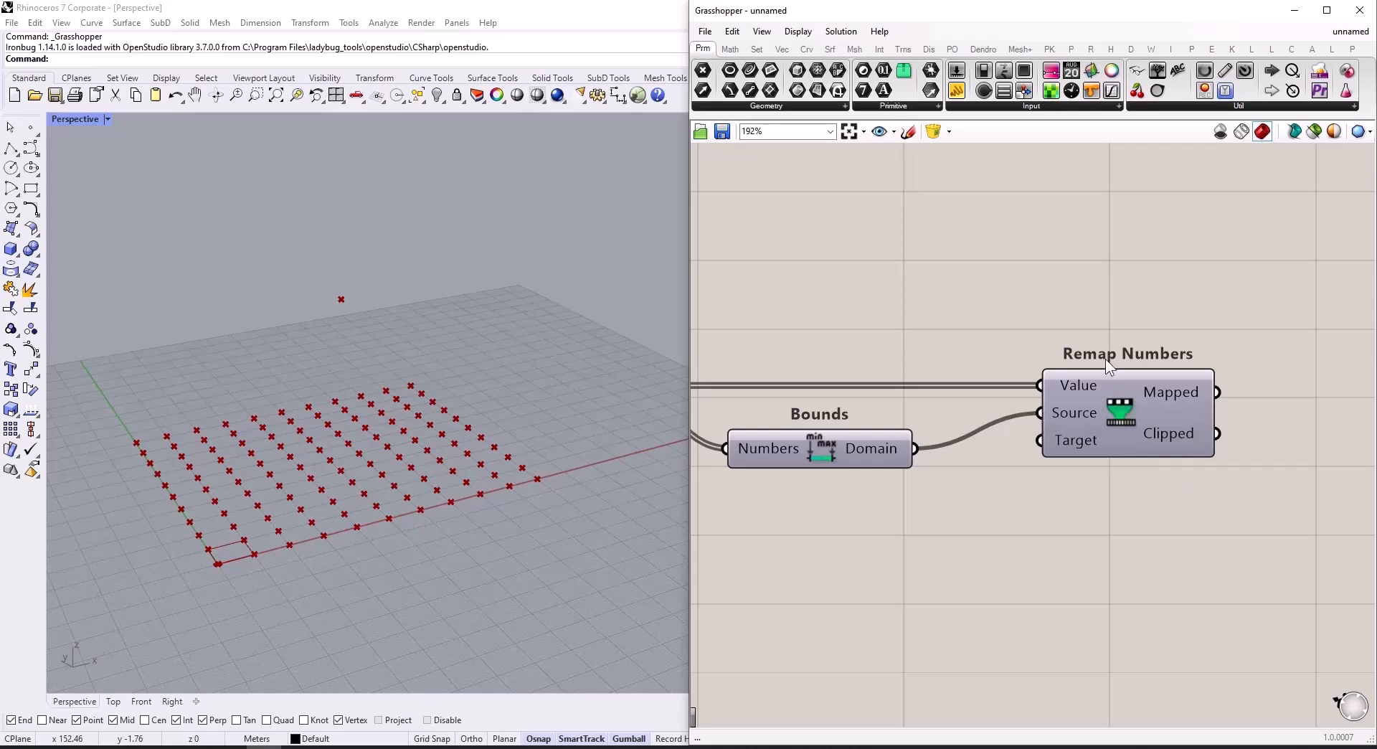
# Step: Add a Panel containing "10 to35" below Bounds and connect it to Remap Numbers' Target input
pyautogui.scroll(-3, 1149, 440)
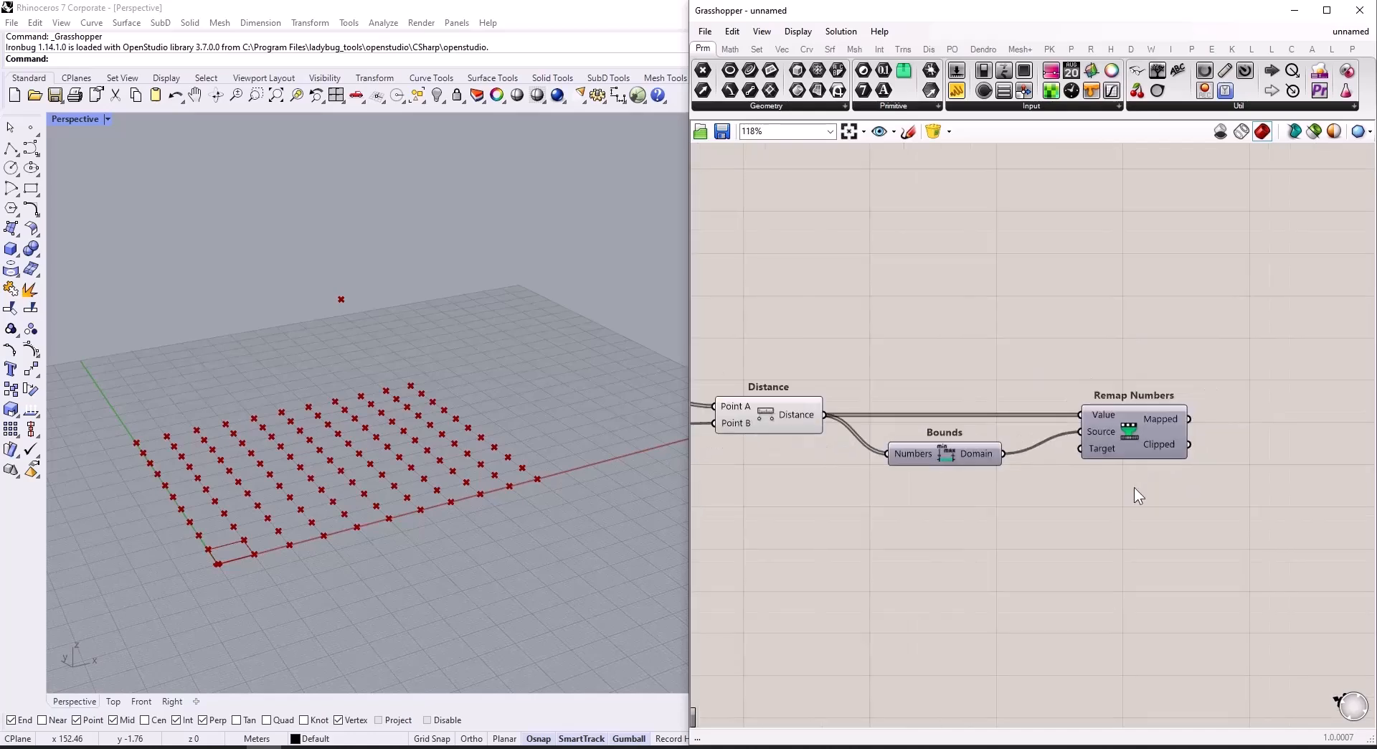
pyautogui.scroll(3, 941, 509)
pyautogui.doubleClick(941, 510)
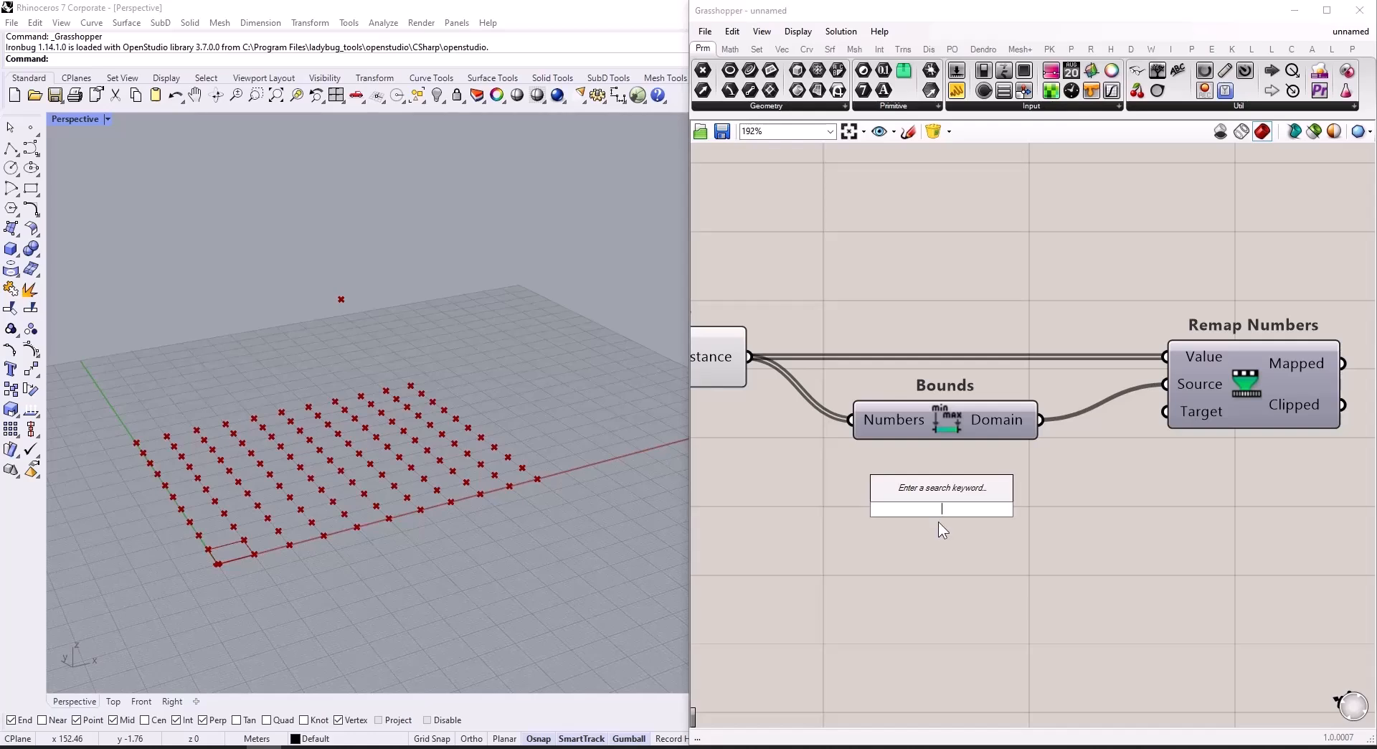
pyautogui.write('//10')
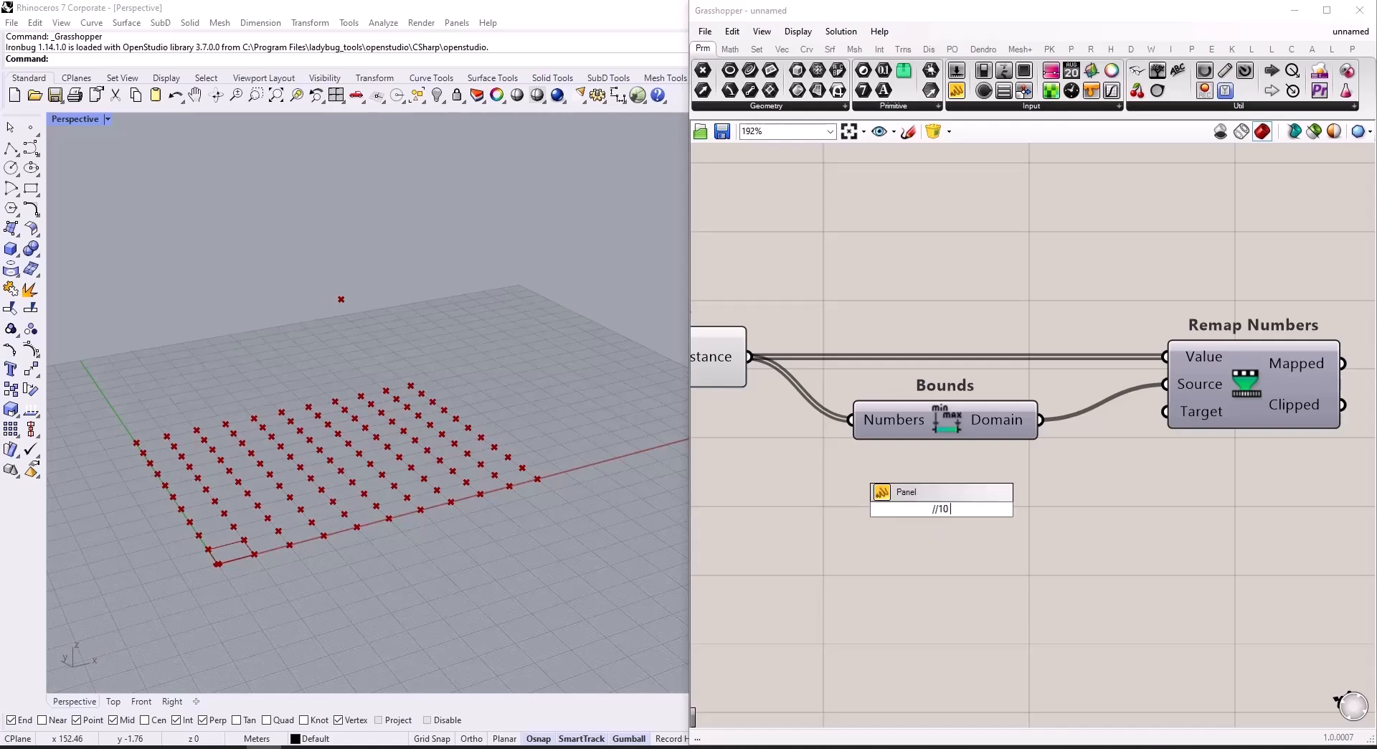
pyautogui.write(' to35')
pyautogui.press('Return')
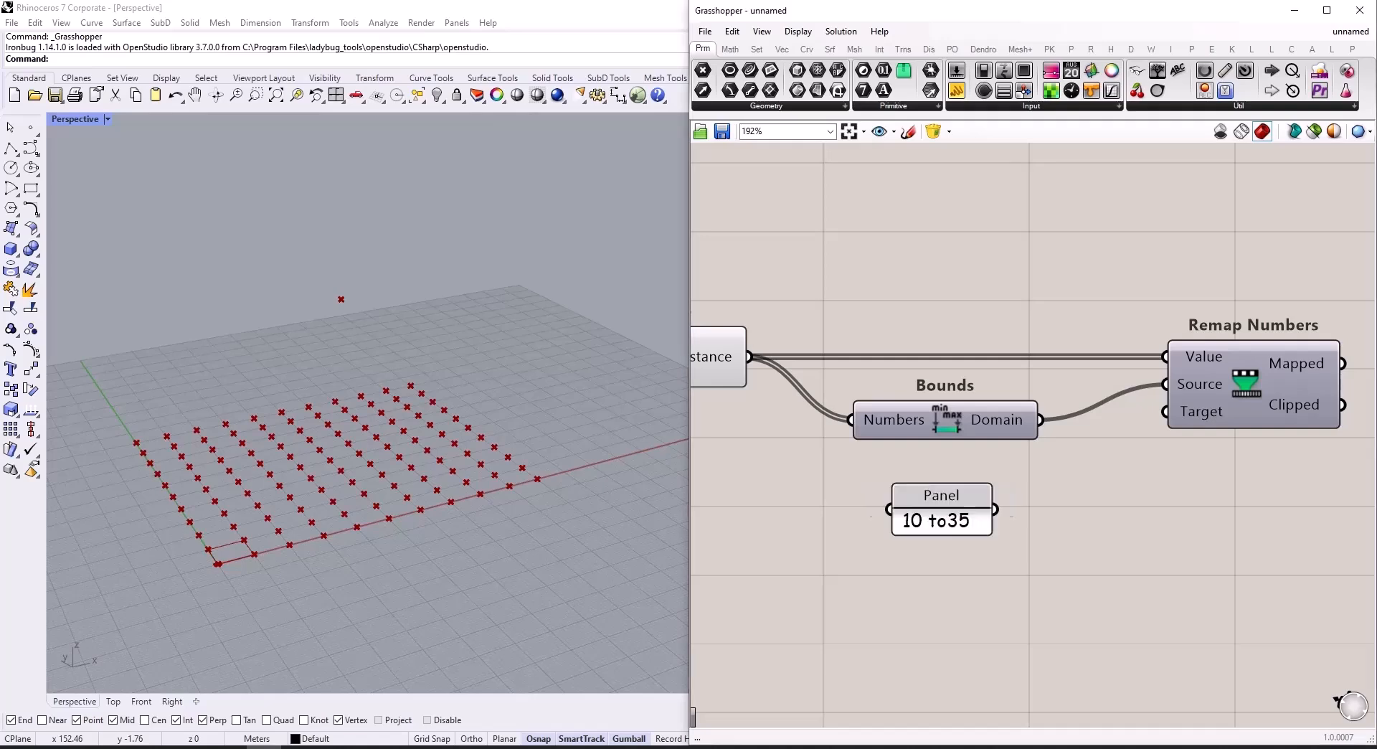
pyautogui.moveTo(997, 510); pyautogui.dragTo(1162, 413)
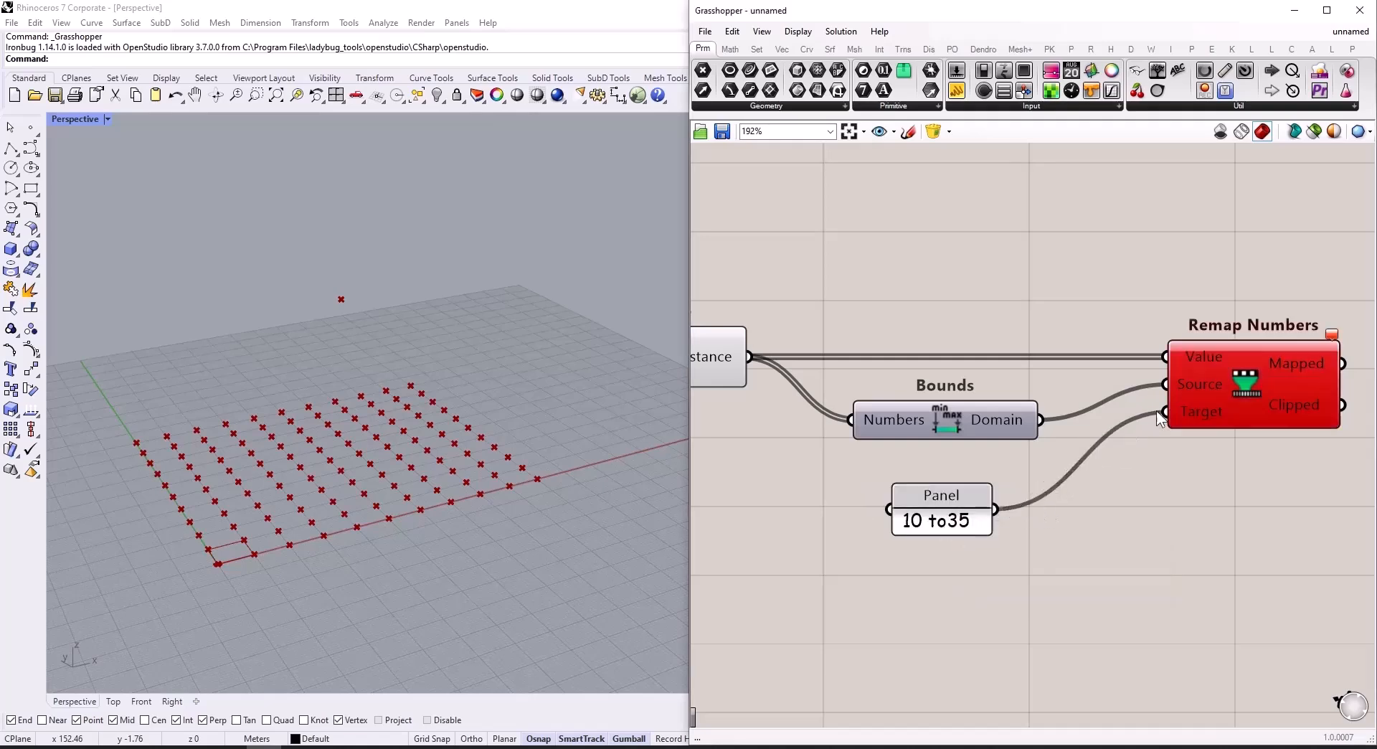
# Step: Correct the target domain Panel's text to "10 to 35"
pyautogui.doubleClick(939, 522)
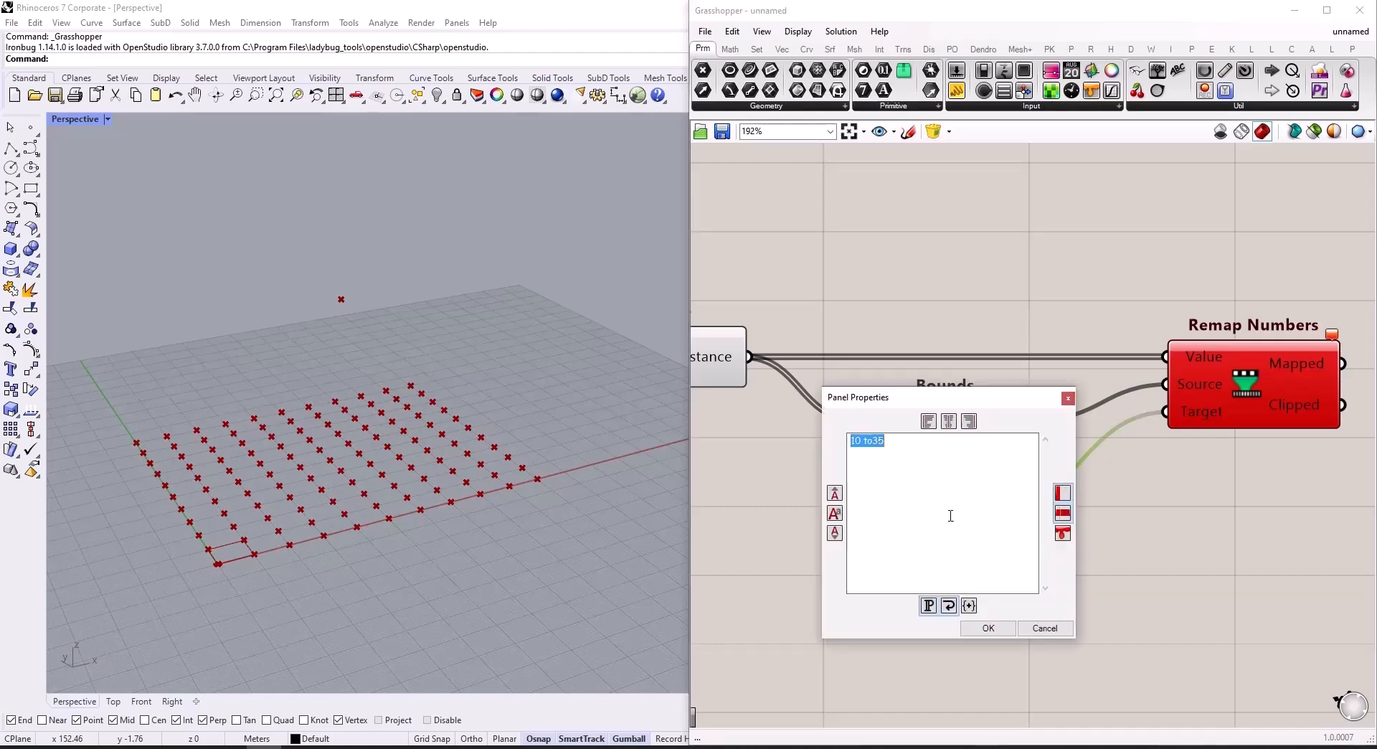
pyautogui.click(878, 440)
pyautogui.click(982, 628)
# Step: Add a Move component above Remap Numbers
pyautogui.scroll(-5, 848, 547)
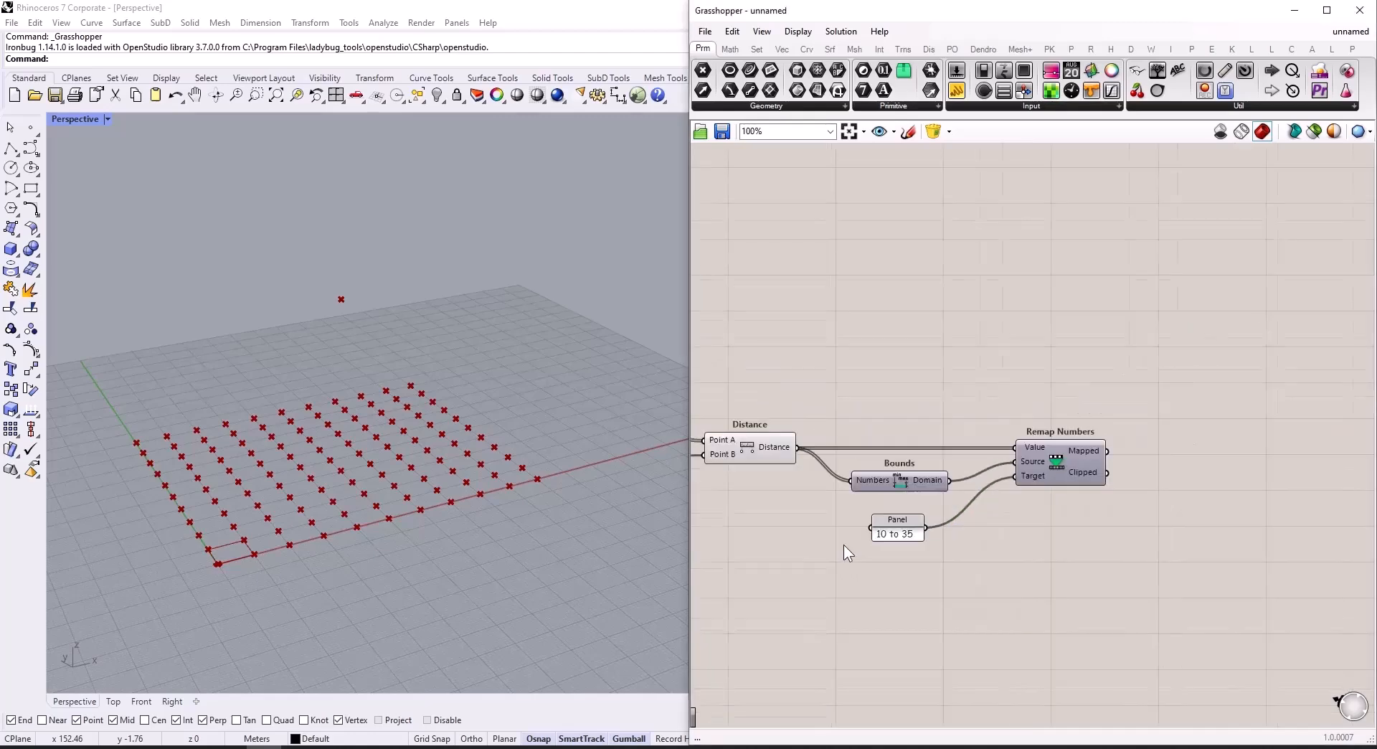
pyautogui.scroll(-1, 1022, 458)
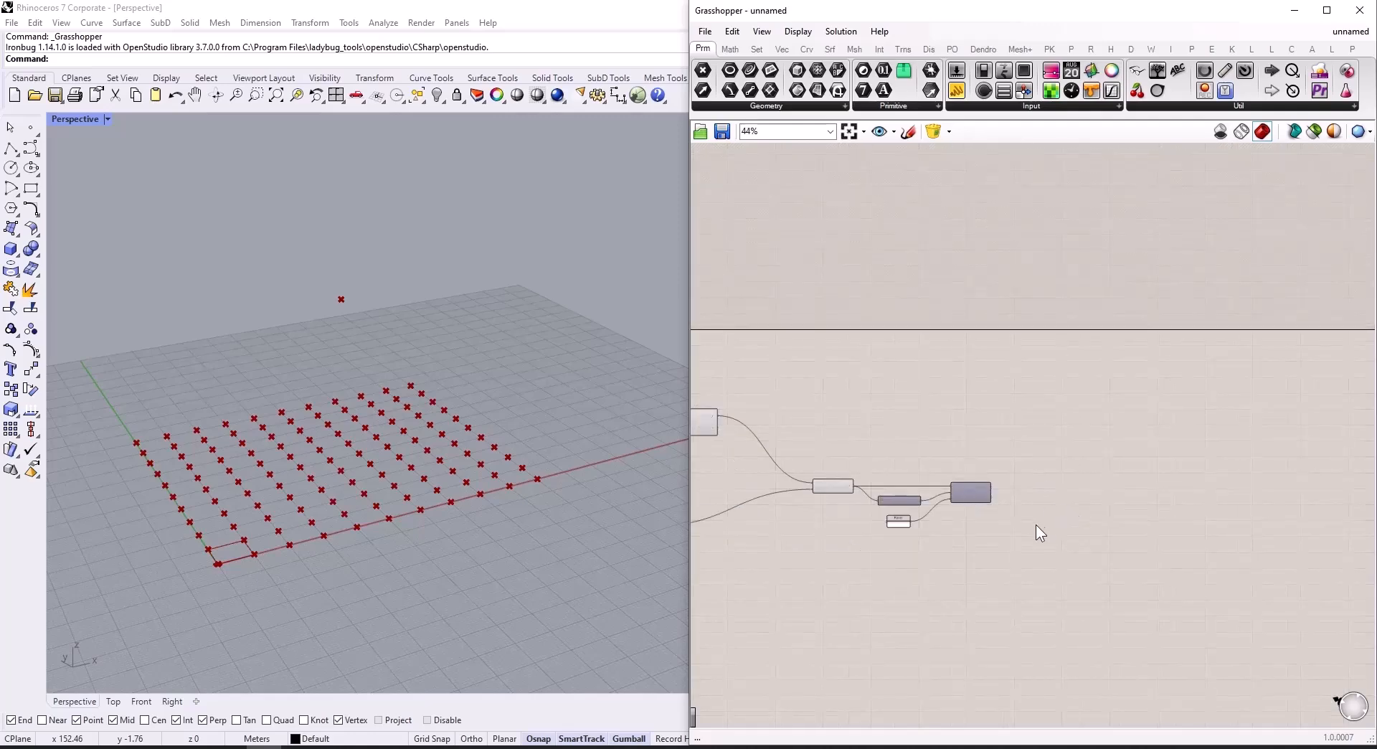
pyautogui.scroll(3, 995, 500)
pyautogui.scroll(-2, 1005, 506)
pyautogui.scroll(3, 1012, 502)
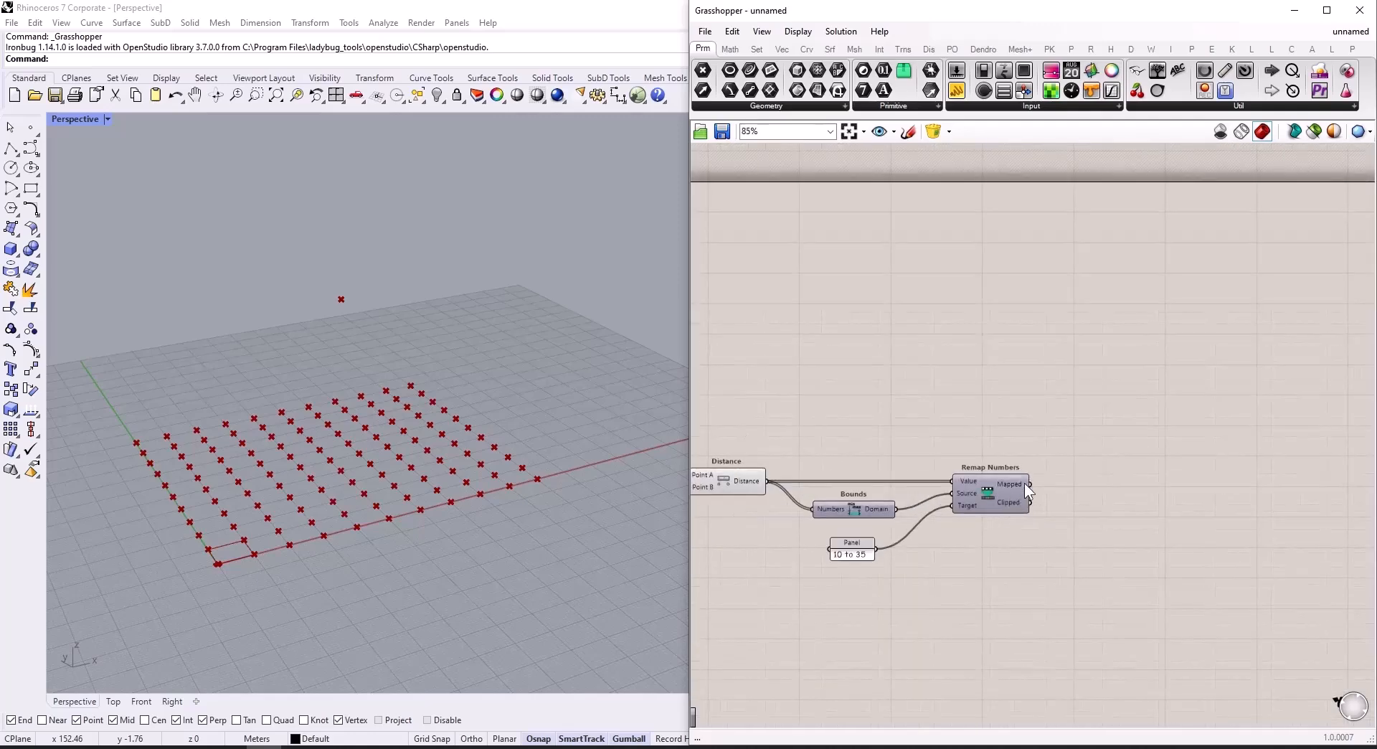
pyautogui.scroll(-3, 1026, 488)
pyautogui.doubleClick(1095, 406)
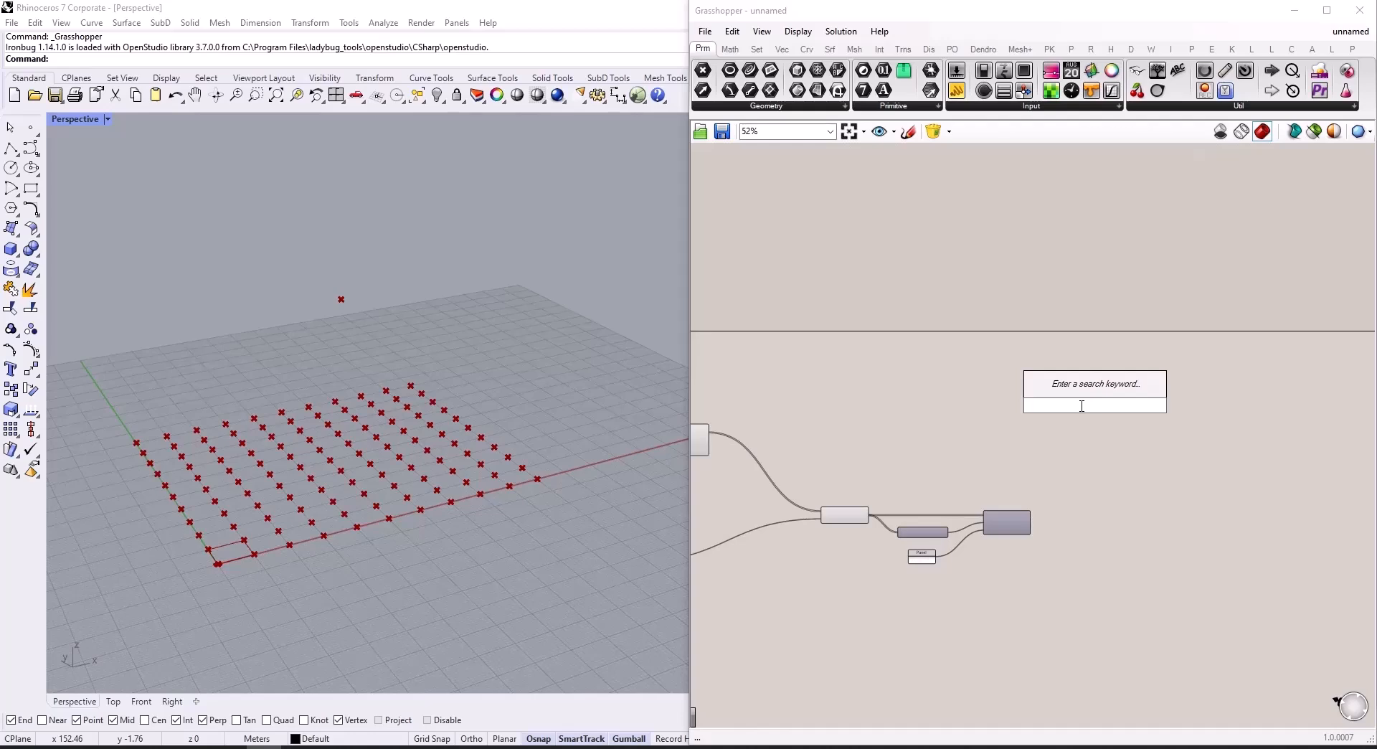
pyautogui.write('move')
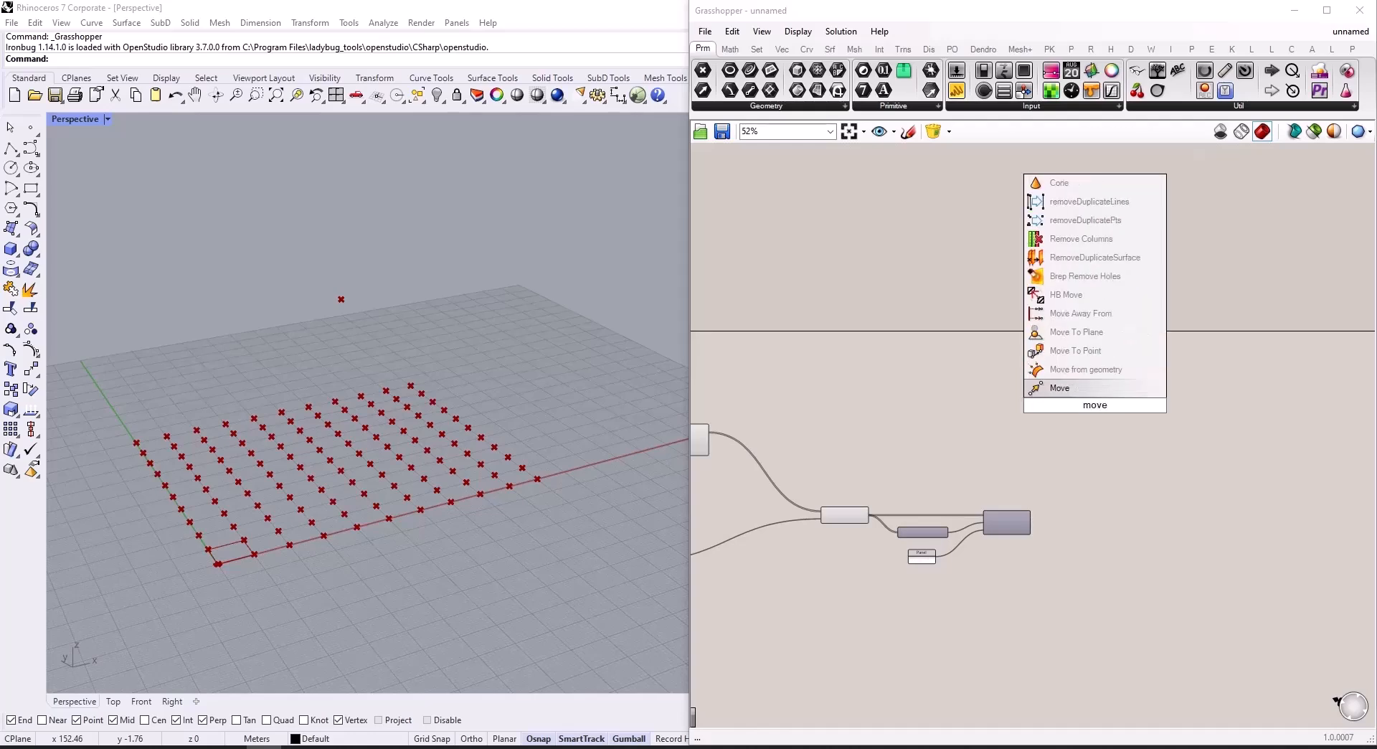
pyautogui.click(1091, 385)
# Step: Connect Rectangular Array's Geometry output to Move's Geometry input
pyautogui.moveTo(693, 445); pyautogui.dragTo(815, 449, button='right')
pyautogui.scroll(3, 835, 433)
pyautogui.moveTo(832, 439); pyautogui.dragTo(1113, 408)
pyautogui.scroll(-5, 880, 435)
pyautogui.scroll(8, 1112, 434)
pyautogui.moveTo(1199, 422); pyautogui.dragTo(1328, 437)
# Step: Add a Unit Z component, wiring Remap Numbers' Mapped output to its Factor and its Unit vector to Move's Motion
pyautogui.click(1180, 482)
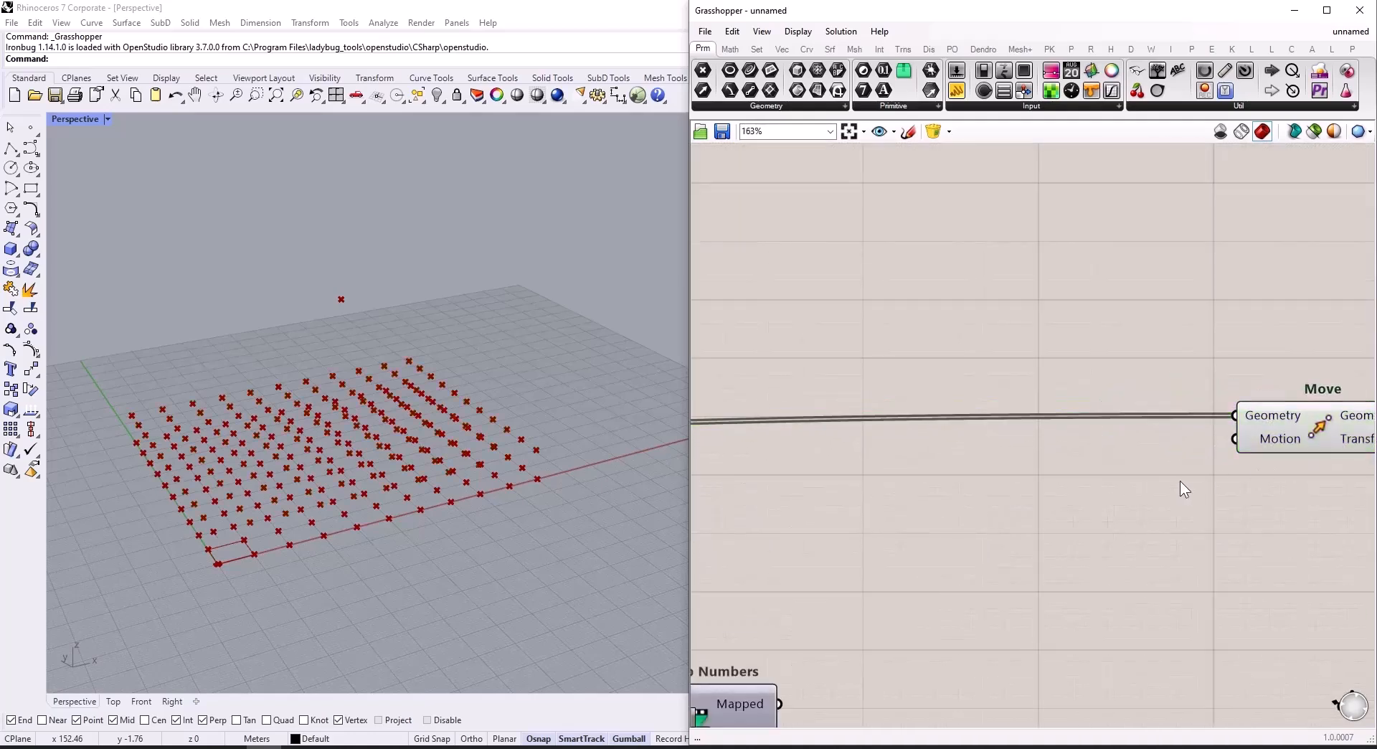
pyautogui.doubleClick(1181, 481)
pyautogui.write('unit z')
pyautogui.press('Return')
pyautogui.moveTo(1182, 476); pyautogui.dragTo(1235, 438)
pyautogui.scroll(2, 871, 636)
pyautogui.moveTo(857, 642); pyautogui.dragTo(1091, 412)
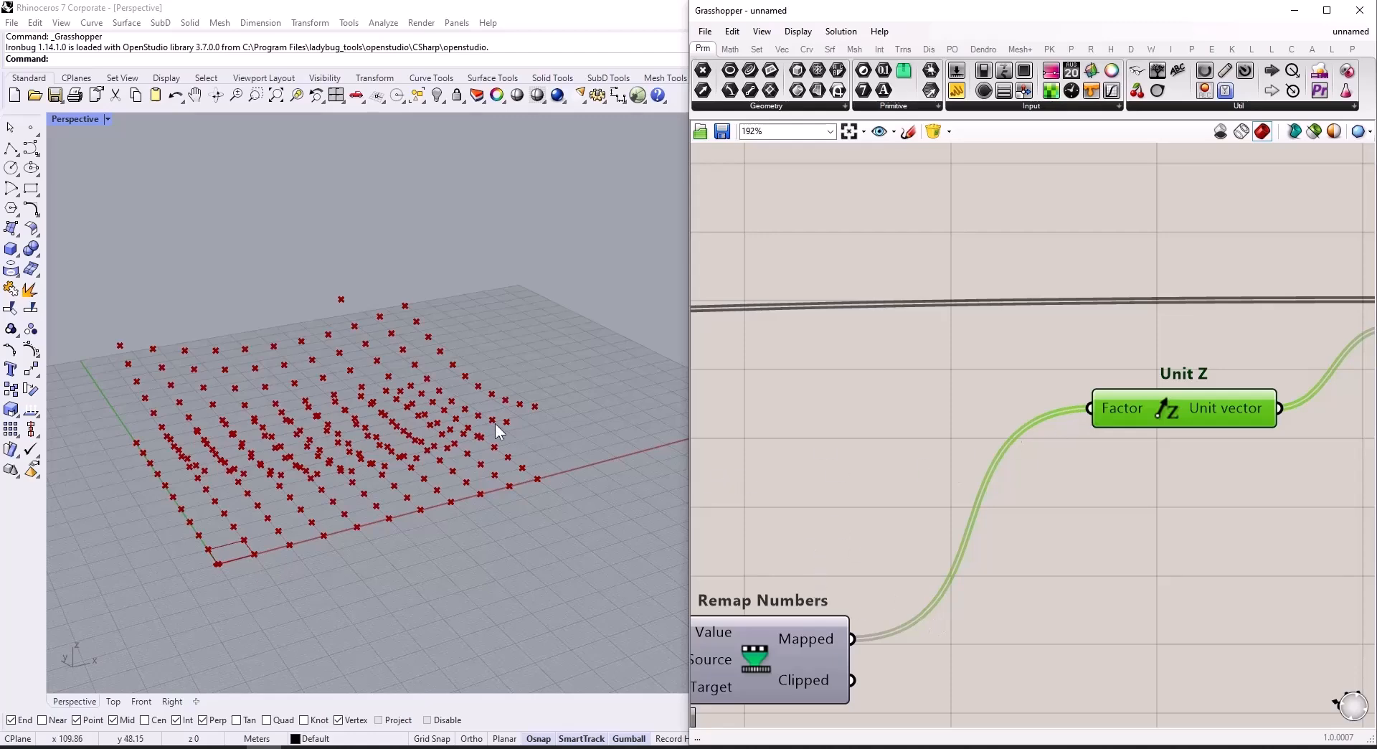
# Step: Add a Surface From Points component beside Move
pyautogui.scroll(-5, 819, 464)
pyautogui.scroll(4, 1133, 441)
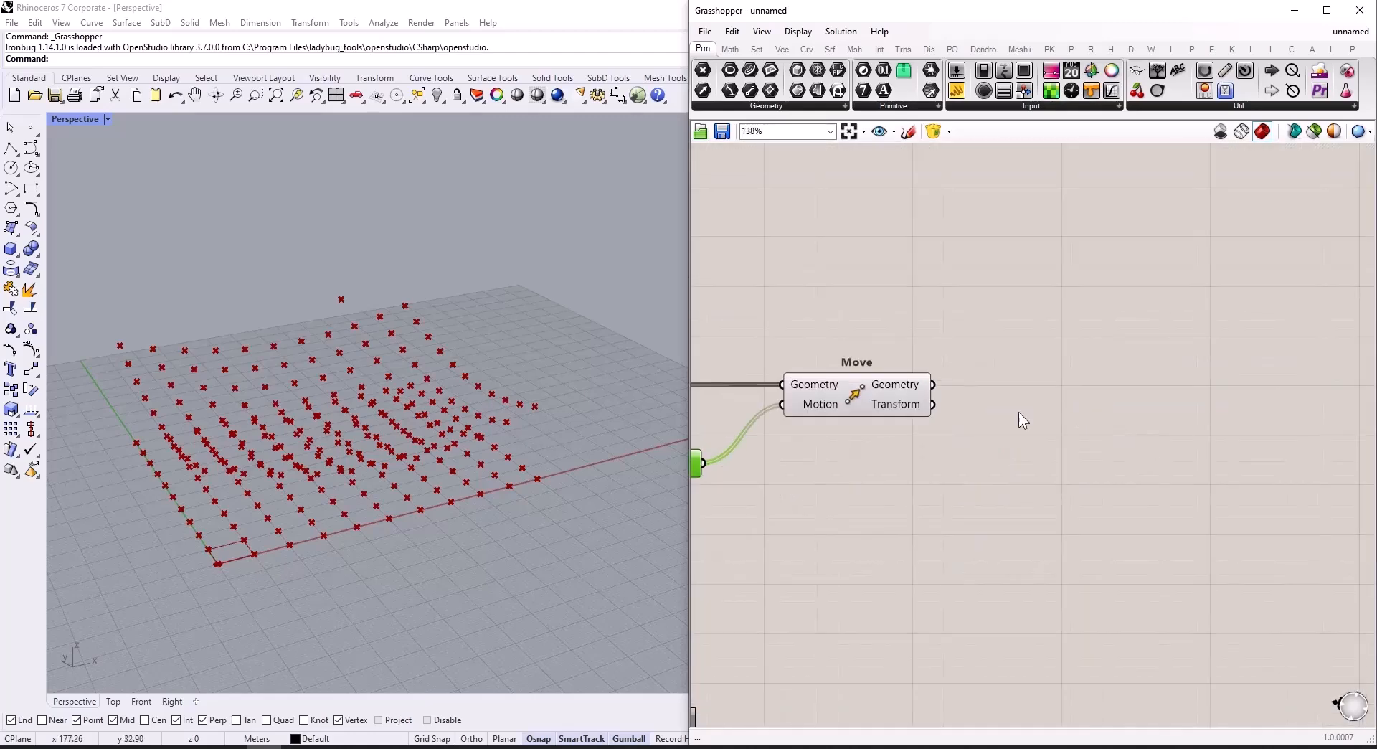
pyautogui.doubleClick(1061, 385)
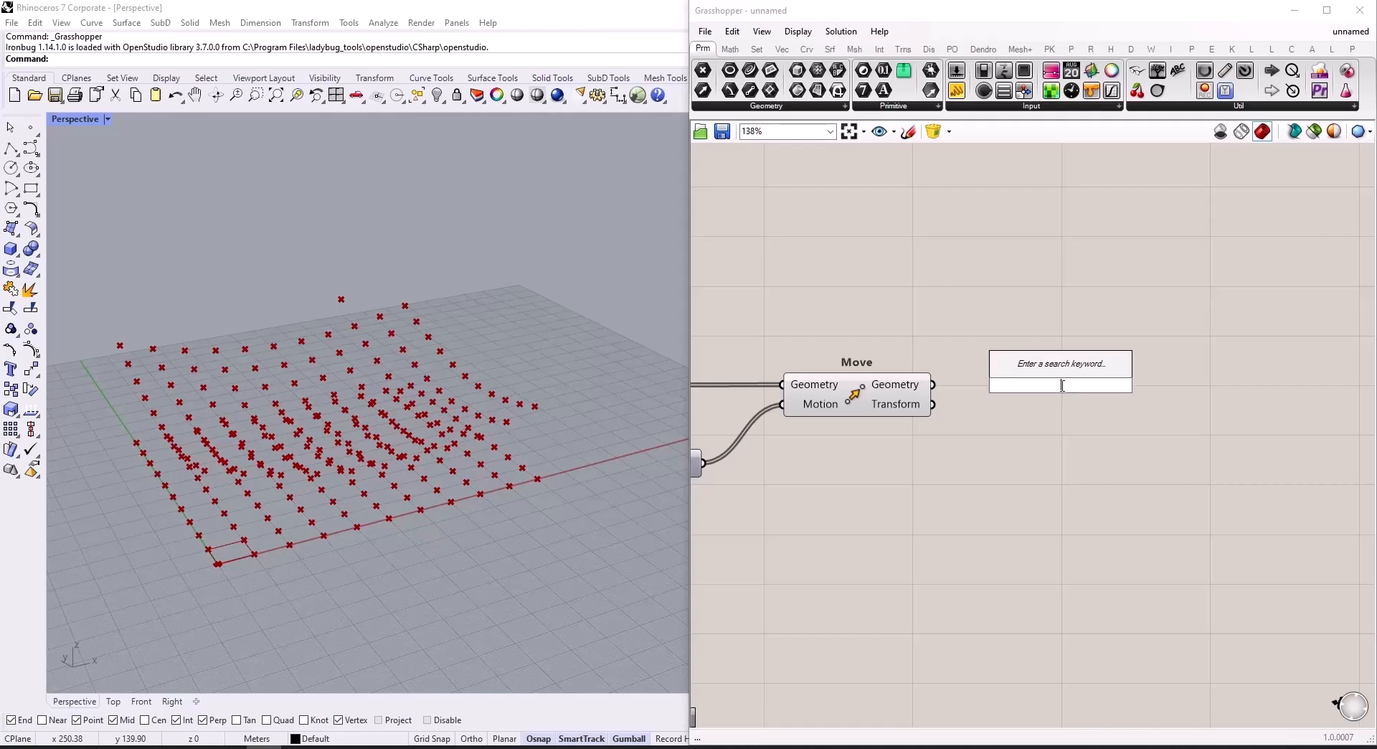
pyautogui.write('surfac')
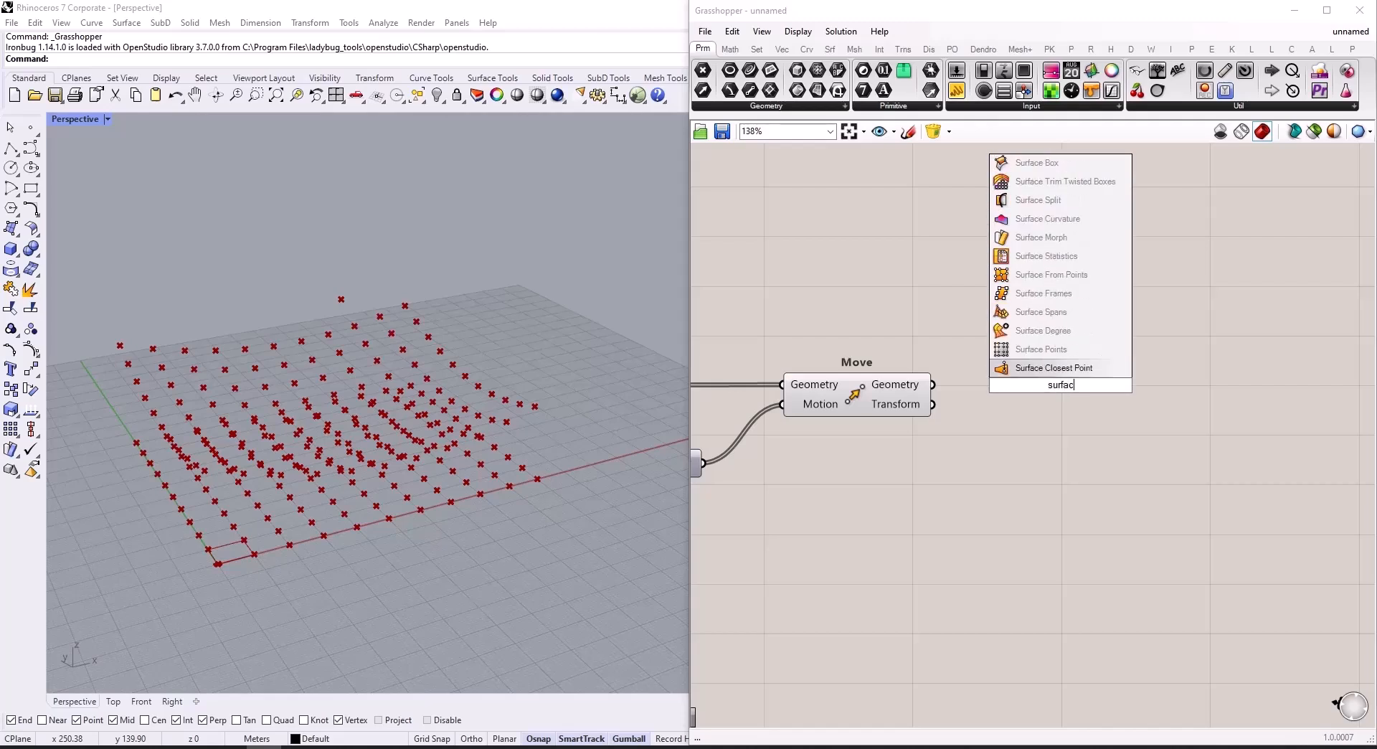
pyautogui.write('e from')
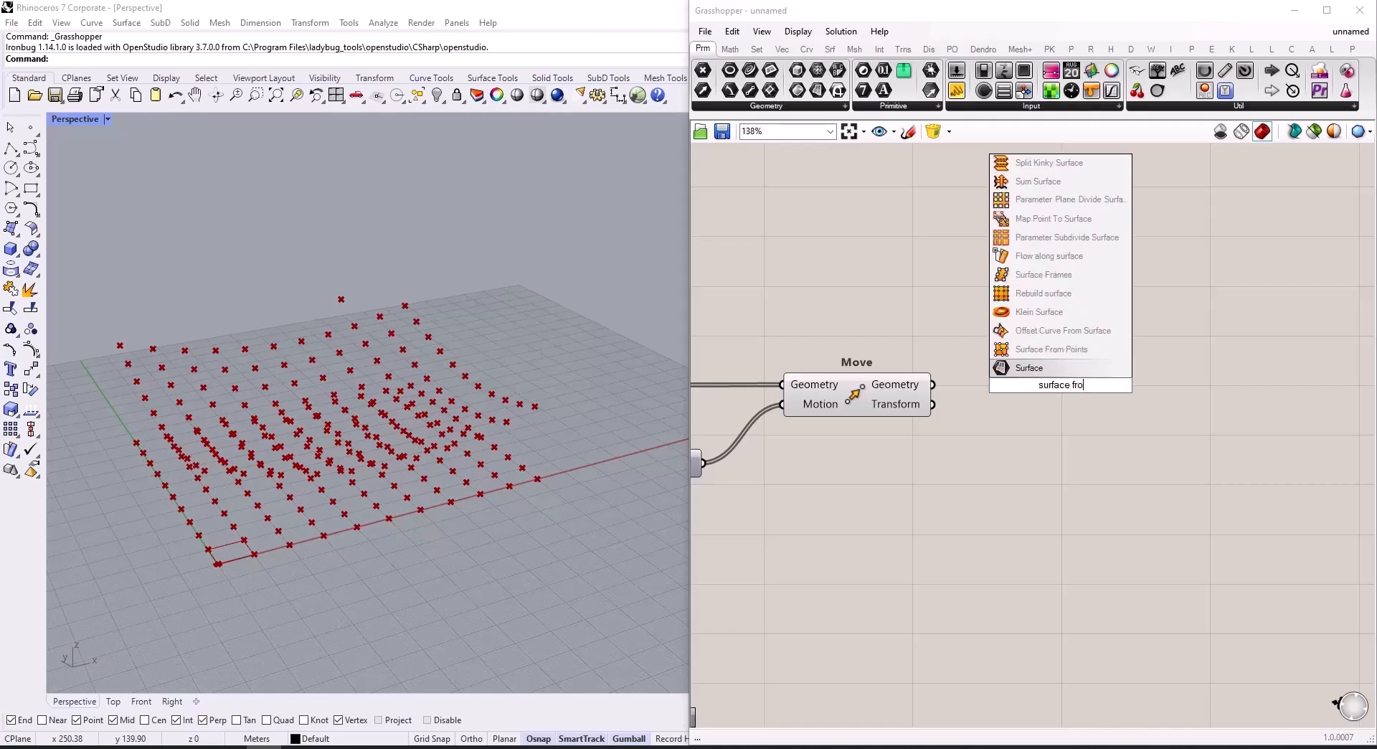
pyautogui.click(1065, 331)
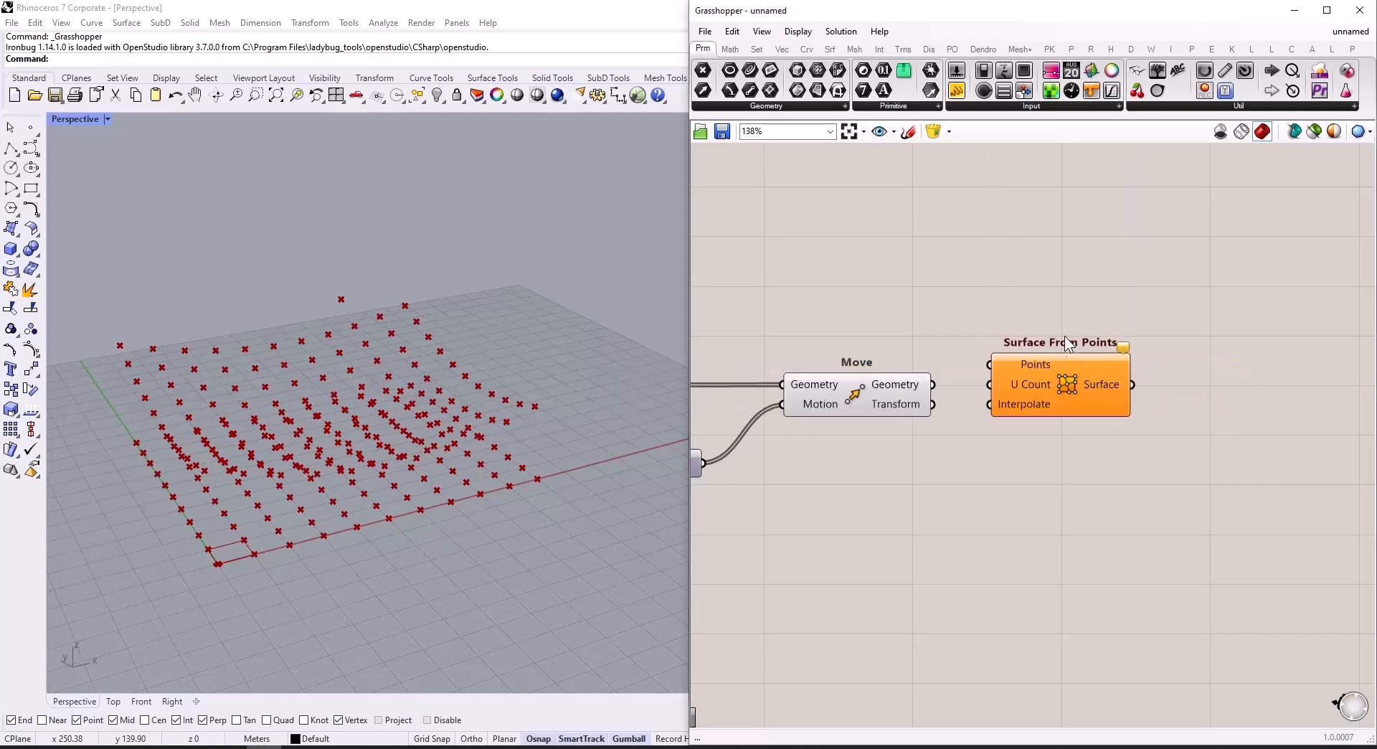
# Step: Connect Move's Geometry output to the Points input of Surface From Points and place that component farther from Move
pyautogui.scroll(3, 967, 390)
pyautogui.moveTo(900, 380); pyautogui.dragTo(992, 346)
pyautogui.moveTo(1119, 391); pyautogui.dragTo(1311, 429)
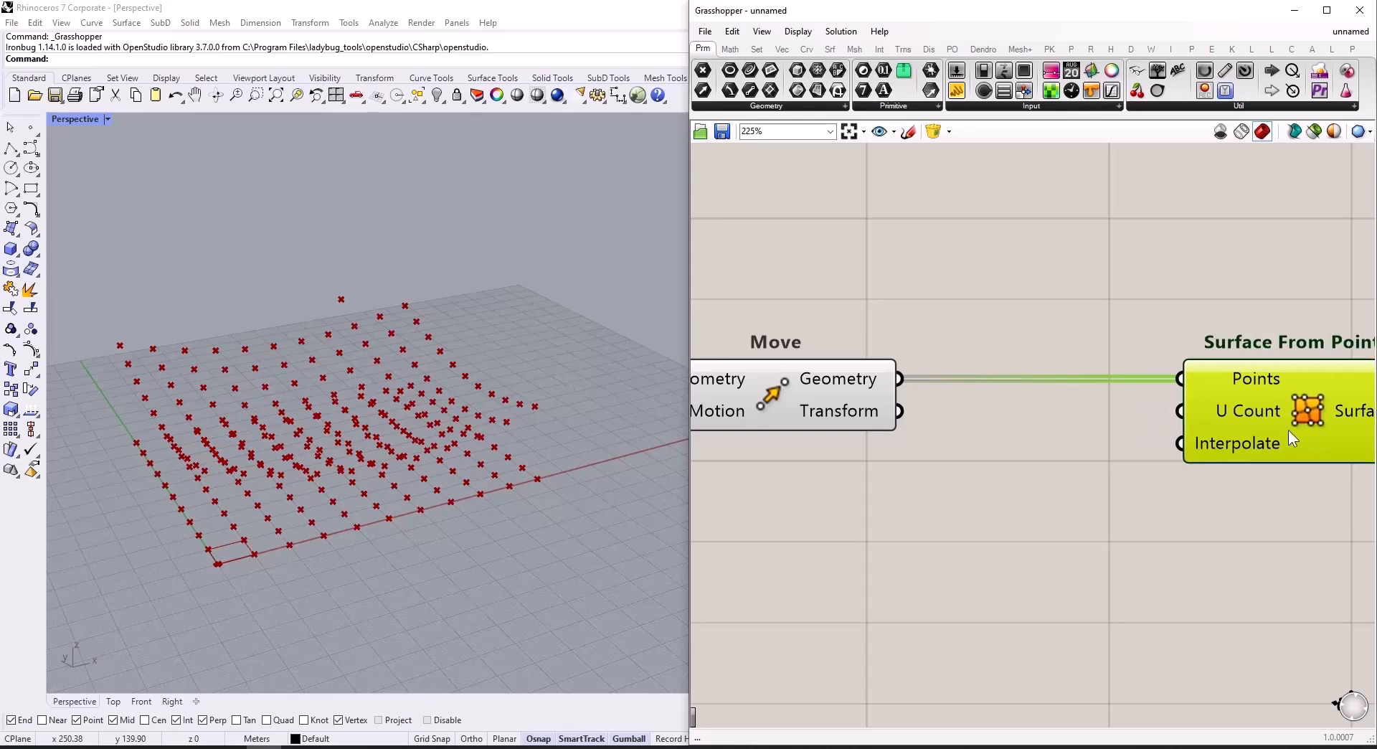
# Step: Connect the Number Slider that drives Rectangular Array's X and Y Count to the U Count input of Surface From Points
pyautogui.scroll(-5, 1300, 434)
pyautogui.scroll(-3, 1297, 432)
pyautogui.scroll(6, 982, 457)
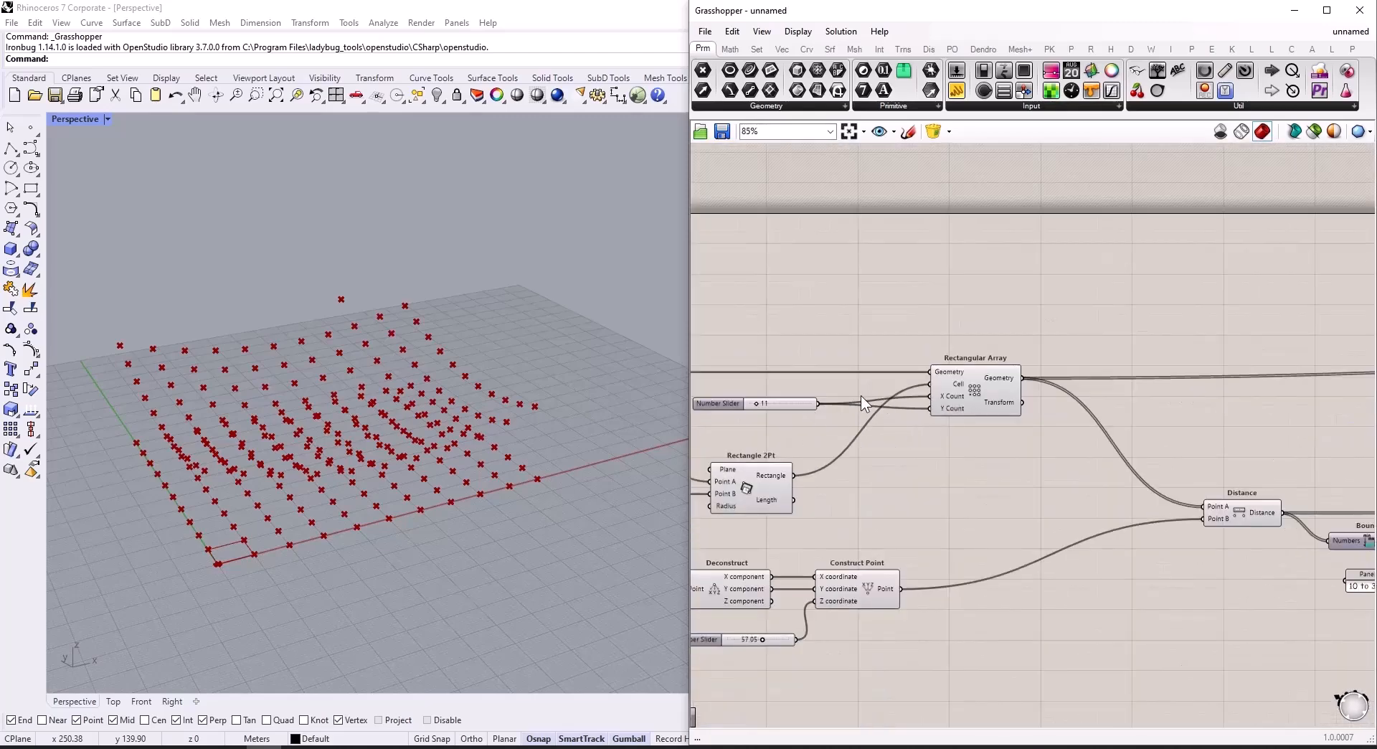
pyautogui.scroll(1, 937, 393)
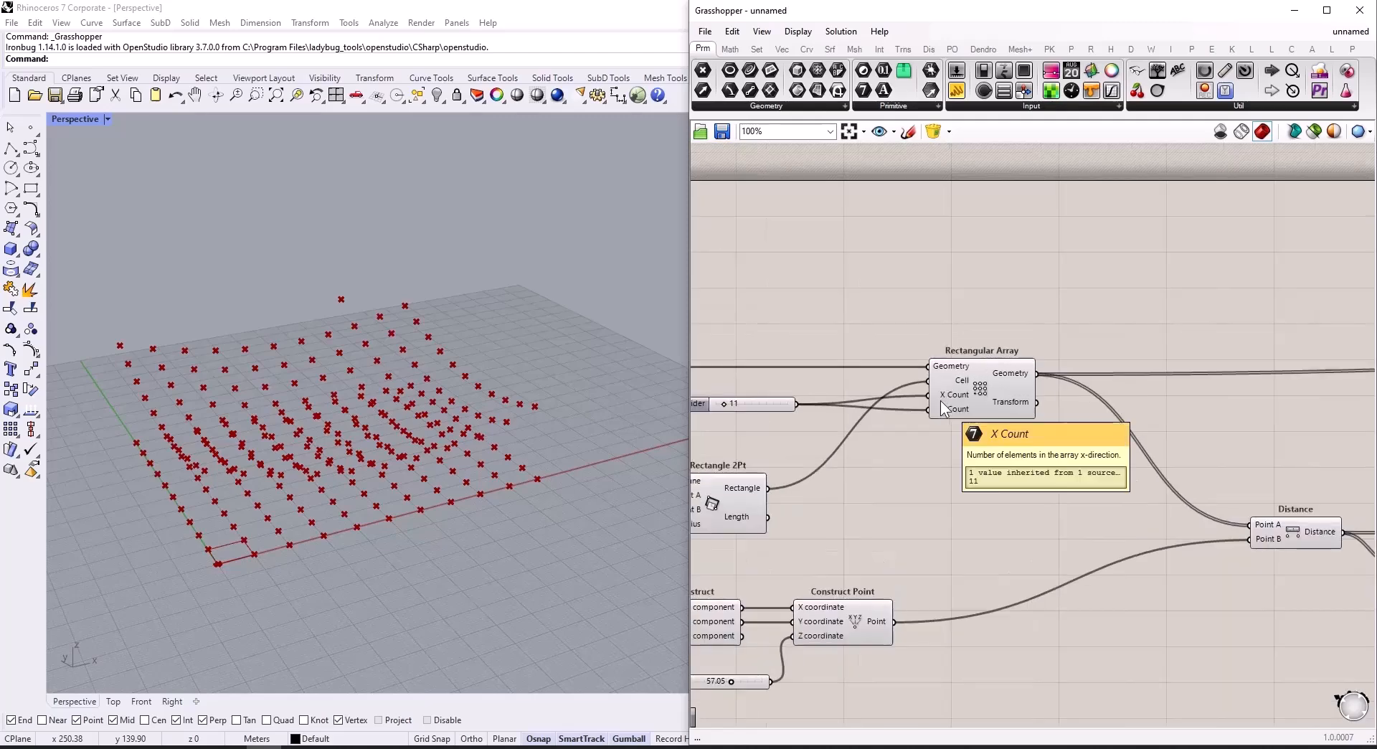
pyautogui.scroll(-4, 868, 423)
pyautogui.moveTo(798, 407); pyautogui.dragTo(1024, 305)
pyautogui.scroll(6, 1216, 453)
pyautogui.scroll(3, 1163, 412)
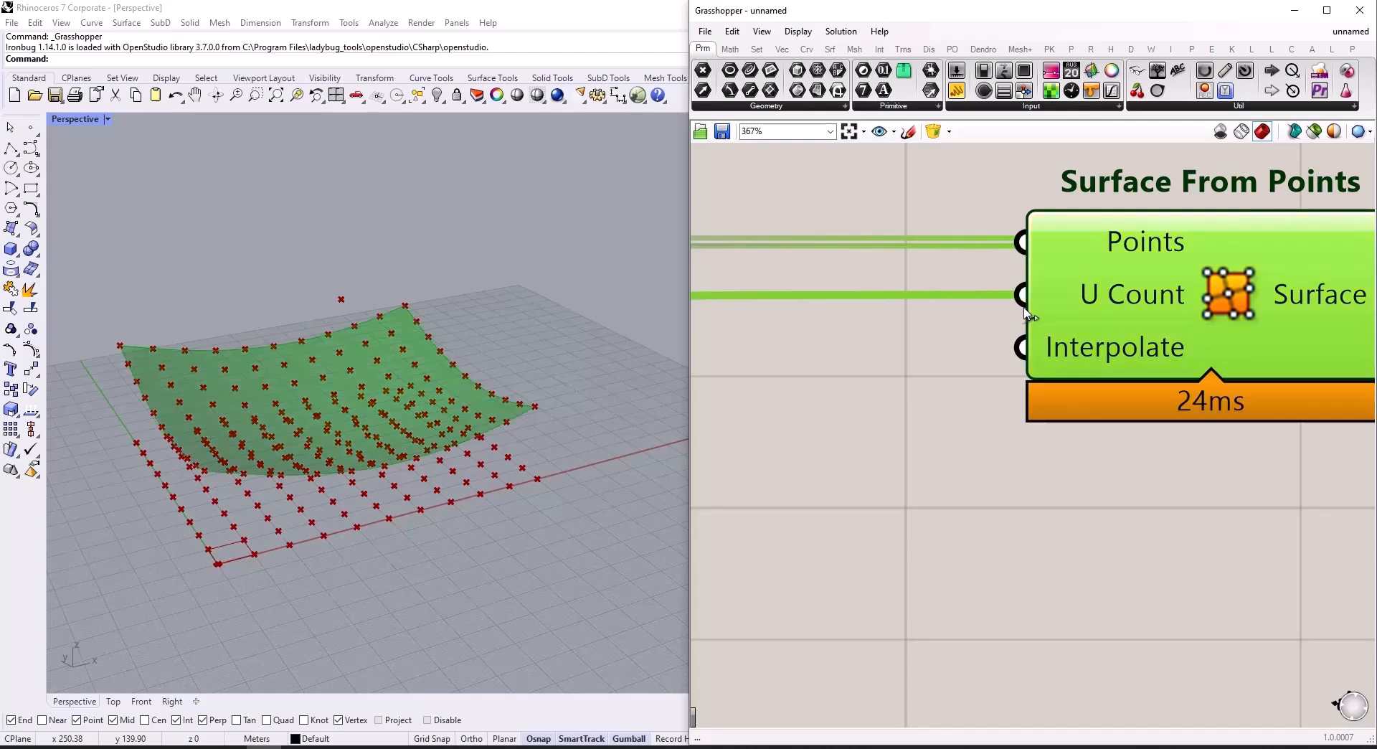
pyautogui.scroll(-7, 947, 436)
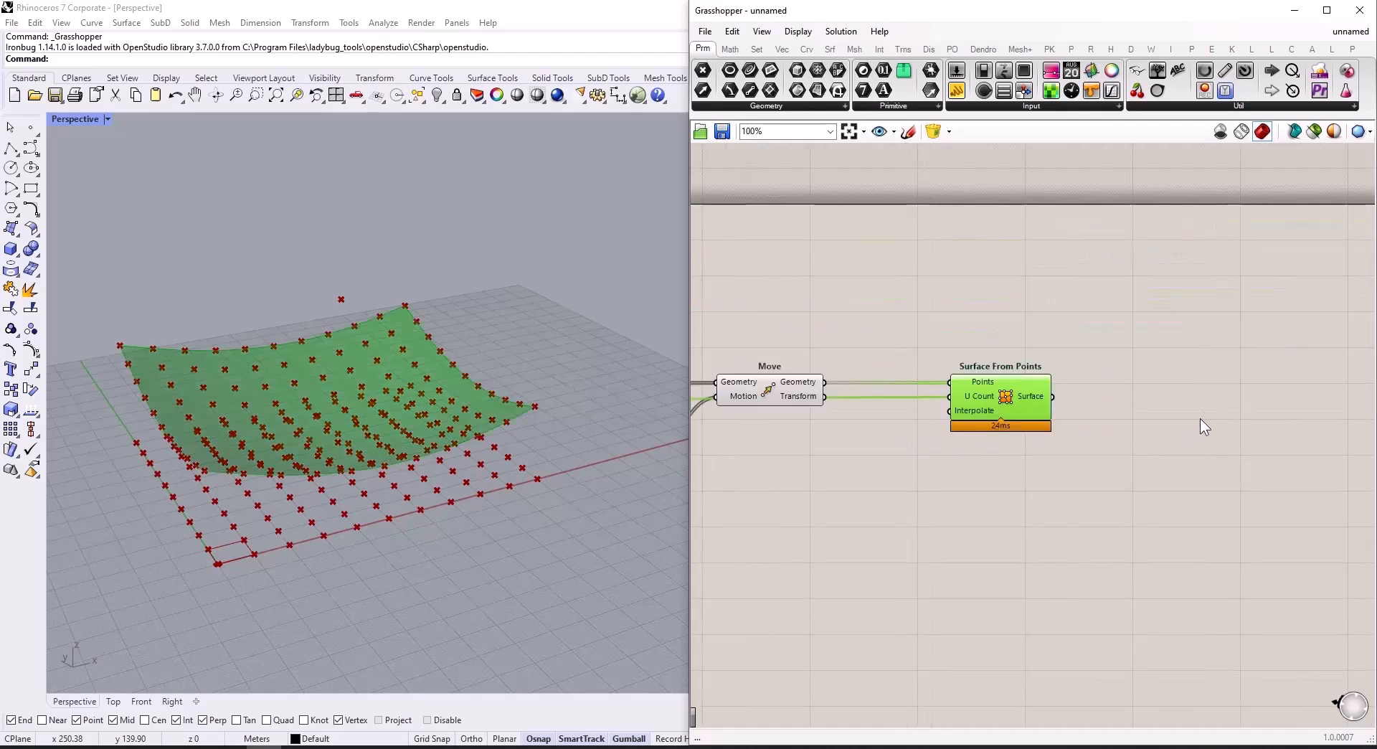
# Step: Add a Custom Preview component and connect the Surface output of Surface From Points to its Geometry input
pyautogui.scroll(2, 1199, 424)
pyautogui.doubleClick(1211, 375)
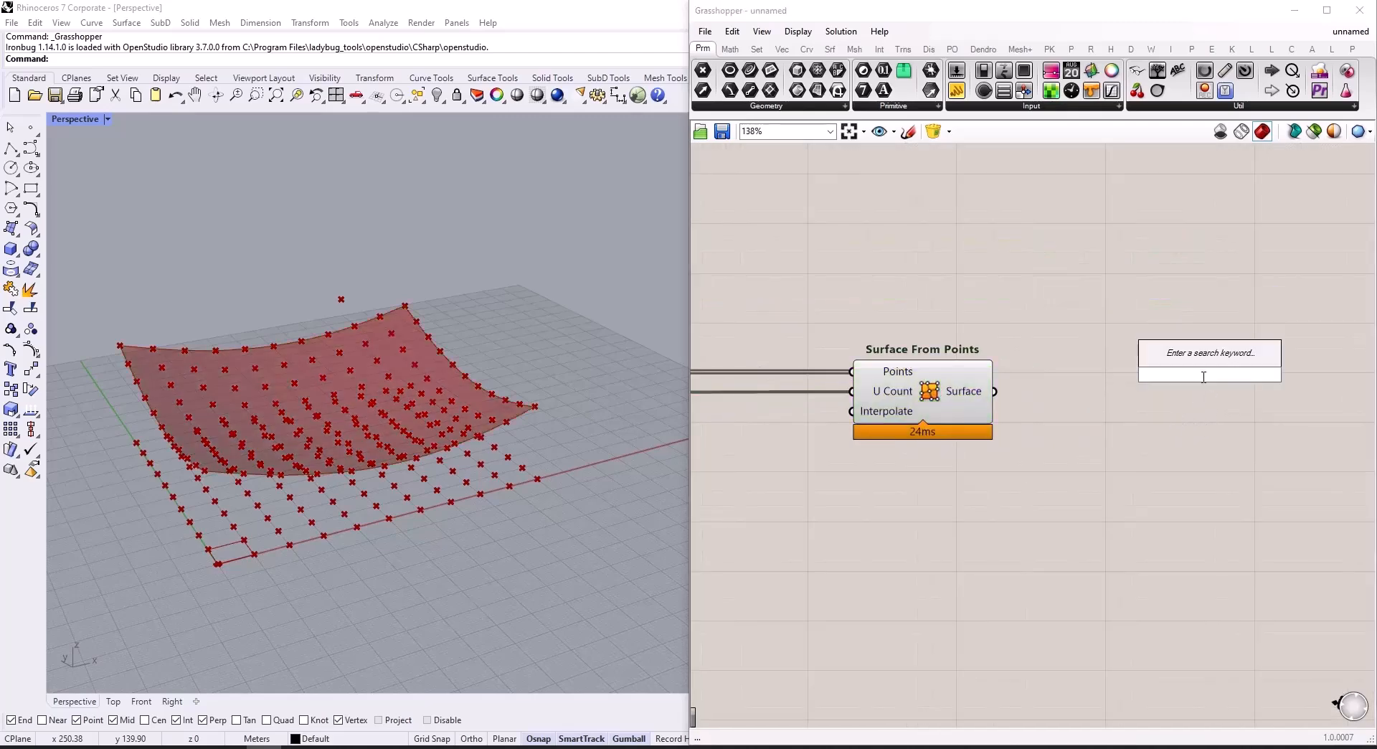
pyautogui.write('cus')
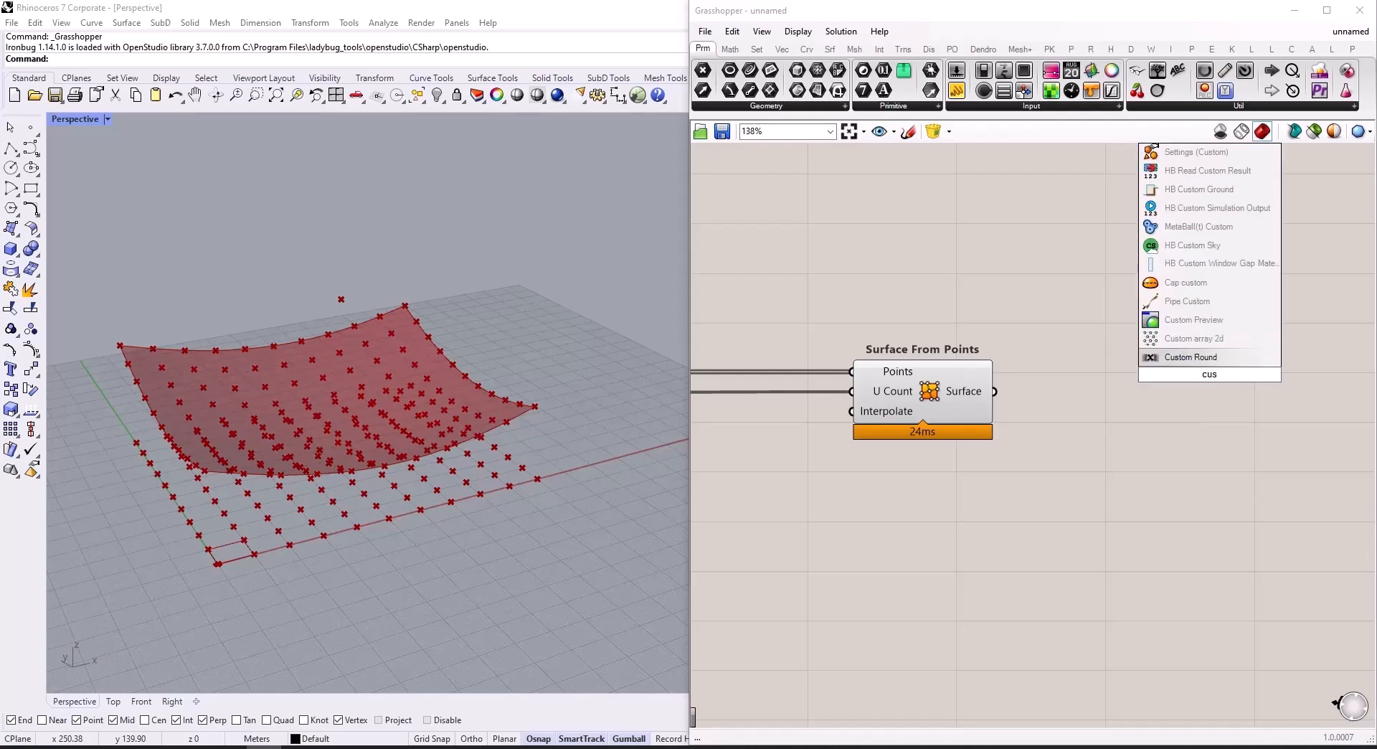
pyautogui.press('Up')
pyautogui.press('Up')
pyautogui.press('Return')
pyautogui.moveTo(994, 391); pyautogui.dragTo(1231, 404)
pyautogui.click(1130, 316)
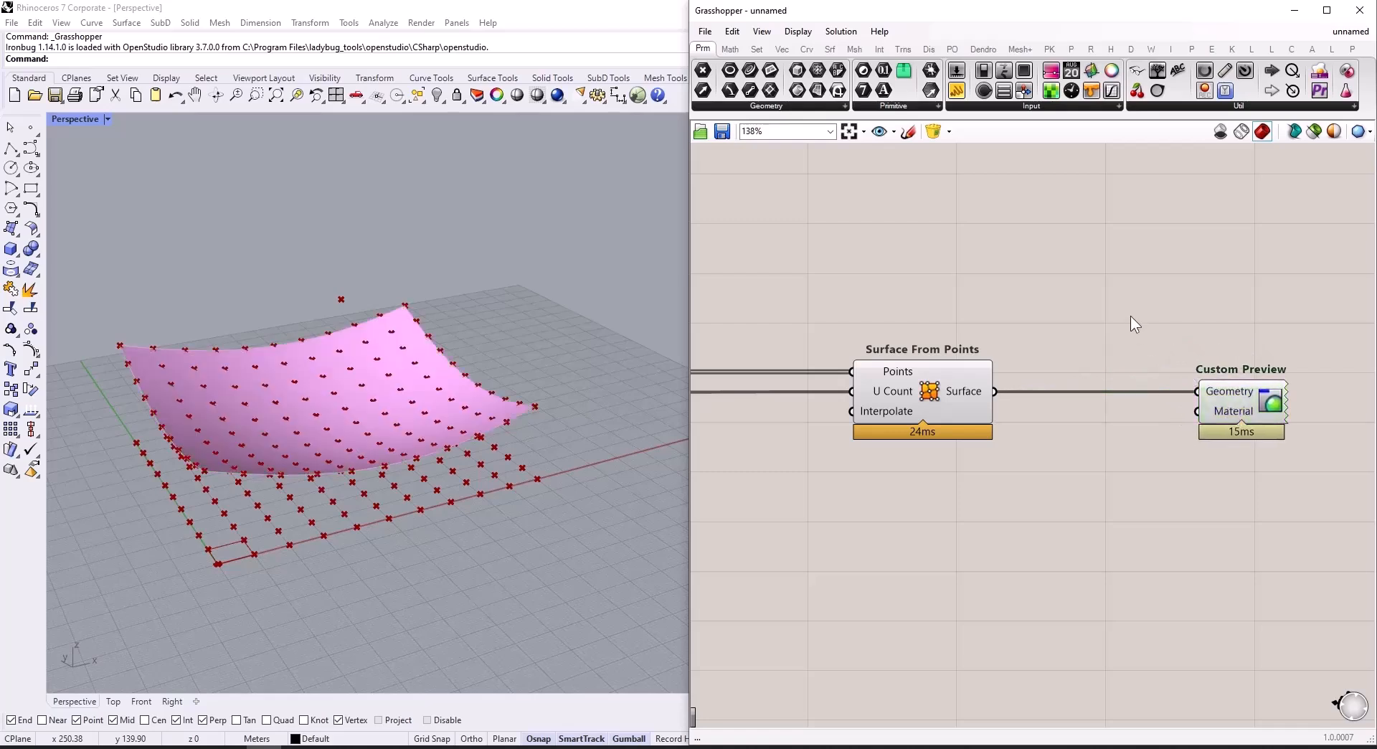
# Step: Add a Colour Swatch above Surface From Points and connect it to Custom Preview's Material input
pyautogui.doubleClick(1045, 285)
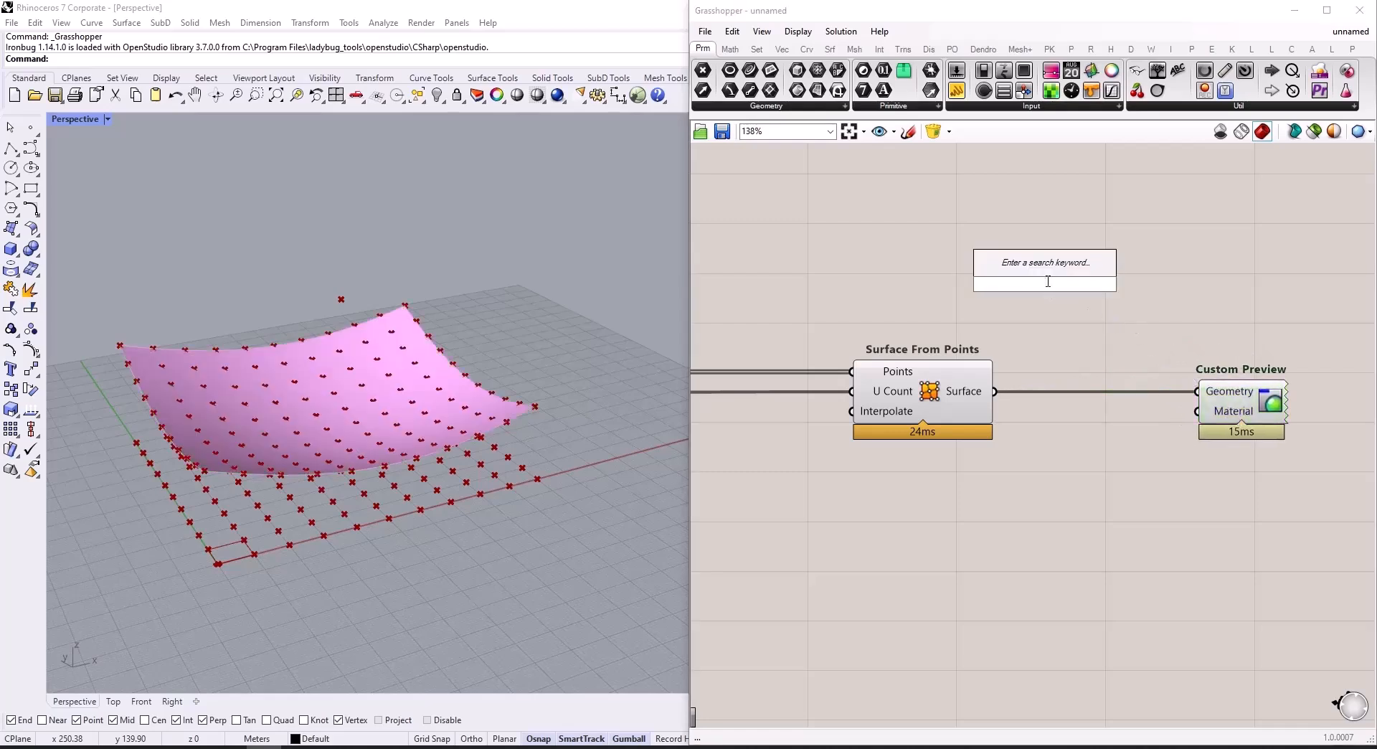
pyautogui.write('colo')
pyautogui.click(1040, 249)
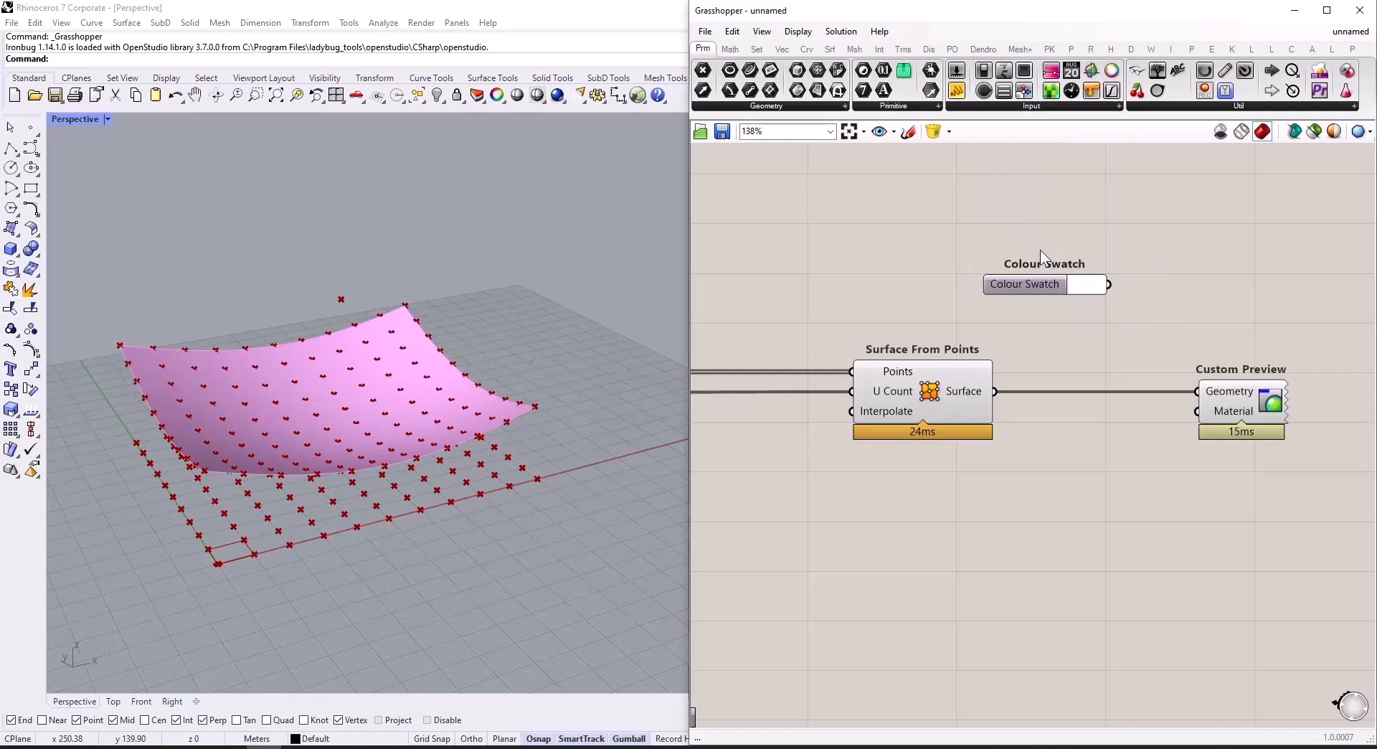
pyautogui.moveTo(1108, 284); pyautogui.dragTo(1211, 419)
# Step: Set the Colour Swatch to a yellow-orange colour
pyautogui.click(1082, 286)
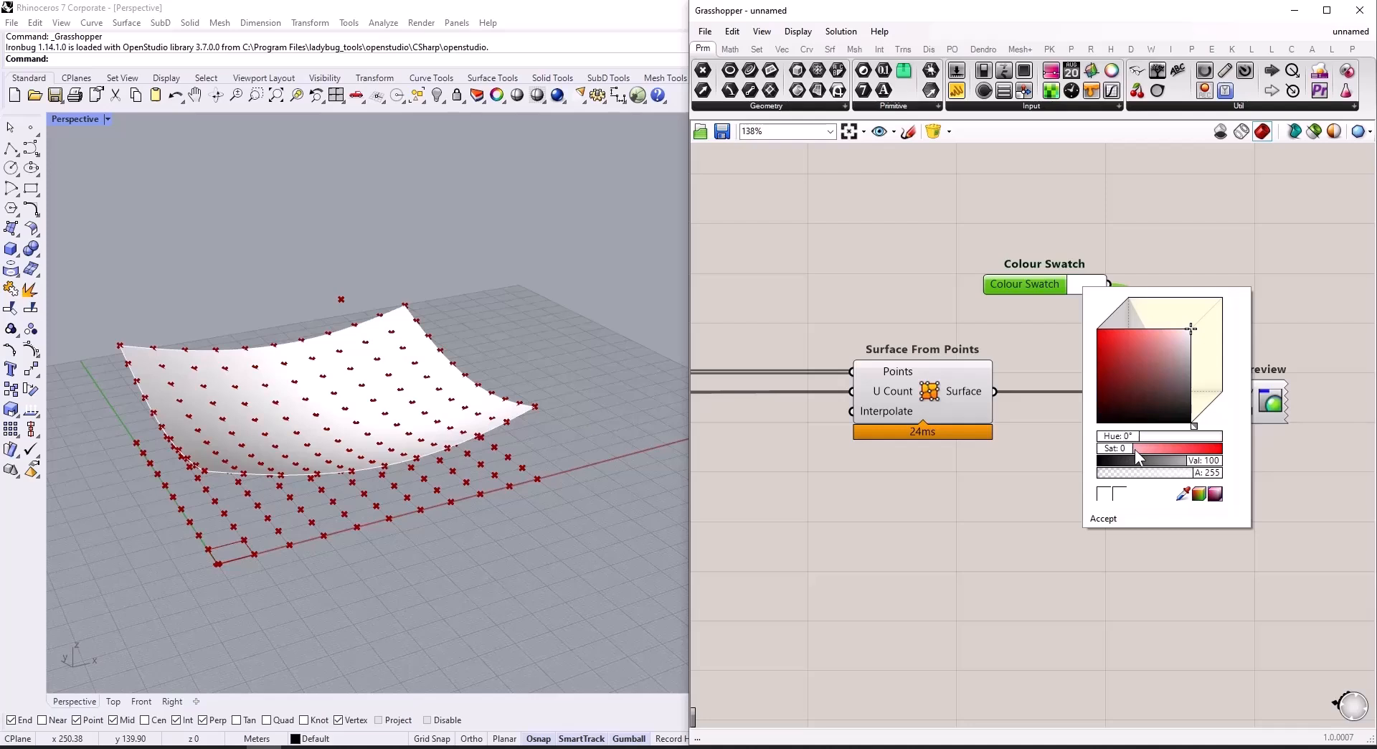
pyautogui.doubleClick(1159, 446)
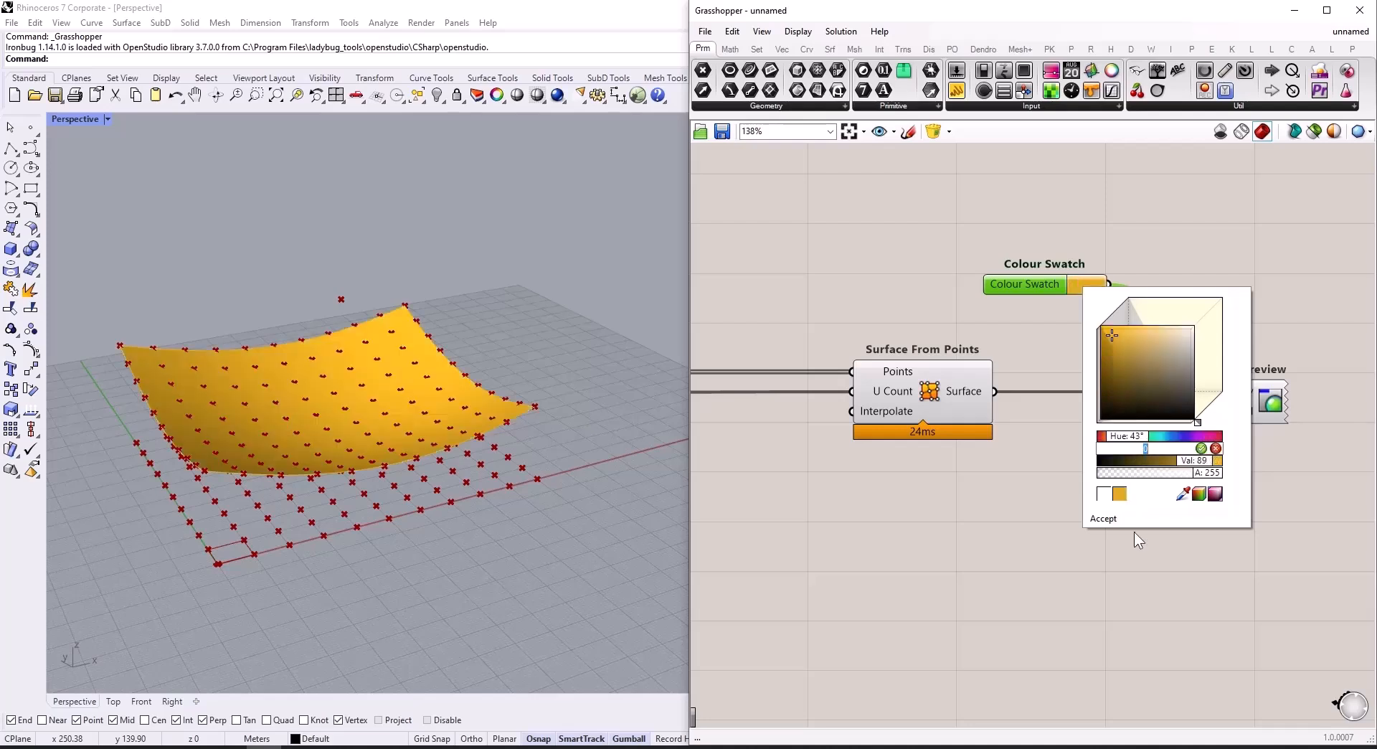
pyautogui.click(1158, 568)
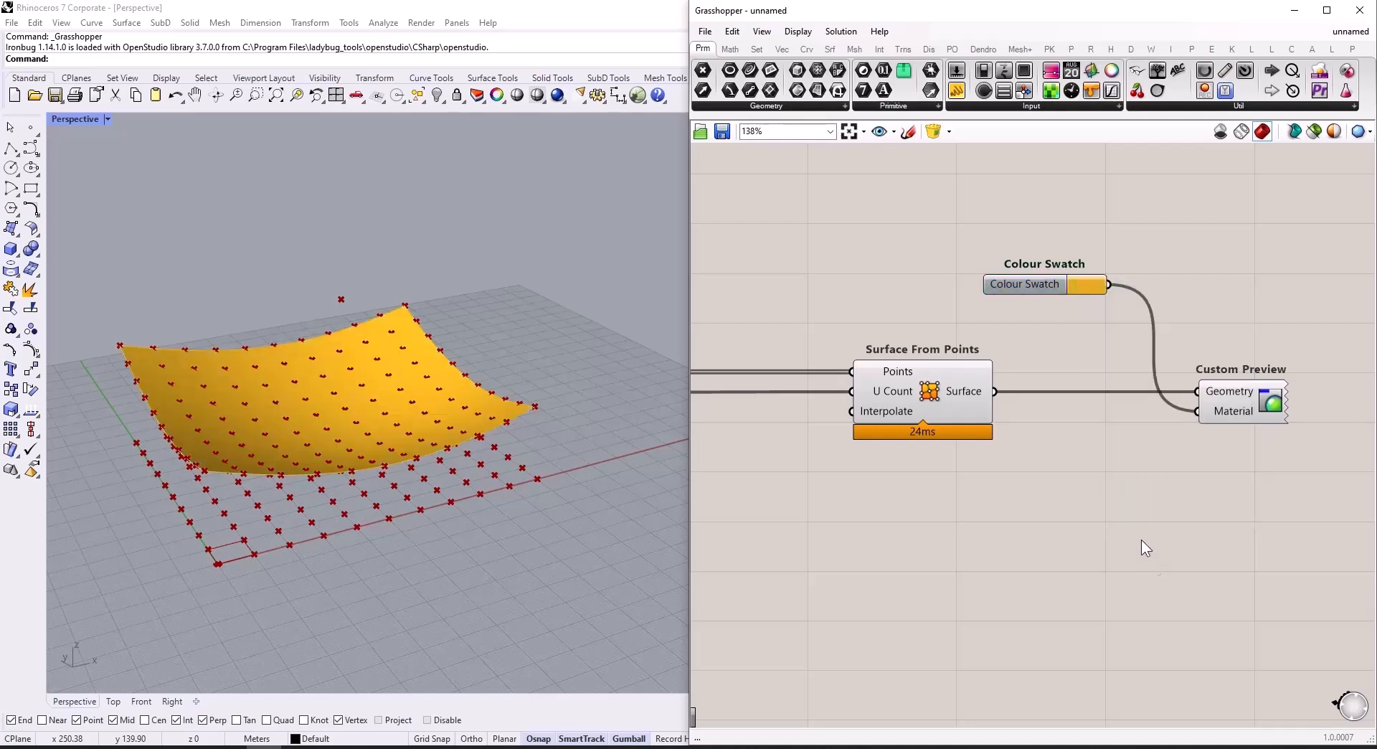
# Step: Turn off the preview of all components except Custom Preview so only the coloured surface is displayed
pyautogui.scroll(-1, 1210, 476)
pyautogui.scroll(-5, 1210, 476)
pyautogui.moveTo(1144, 432); pyautogui.dragTo(875, 632)
pyautogui.scroll(-3, 1083, 527)
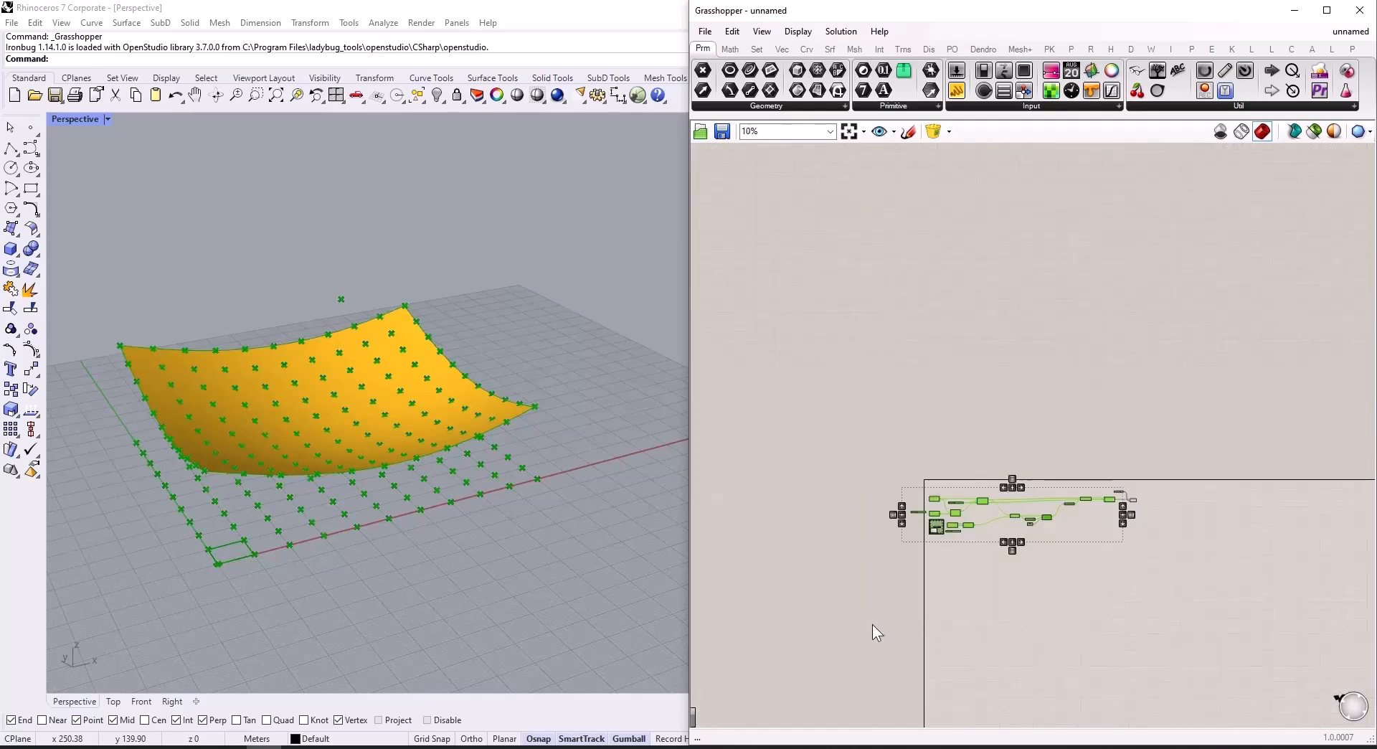
pyautogui.hotkey('ctrl', 'q')
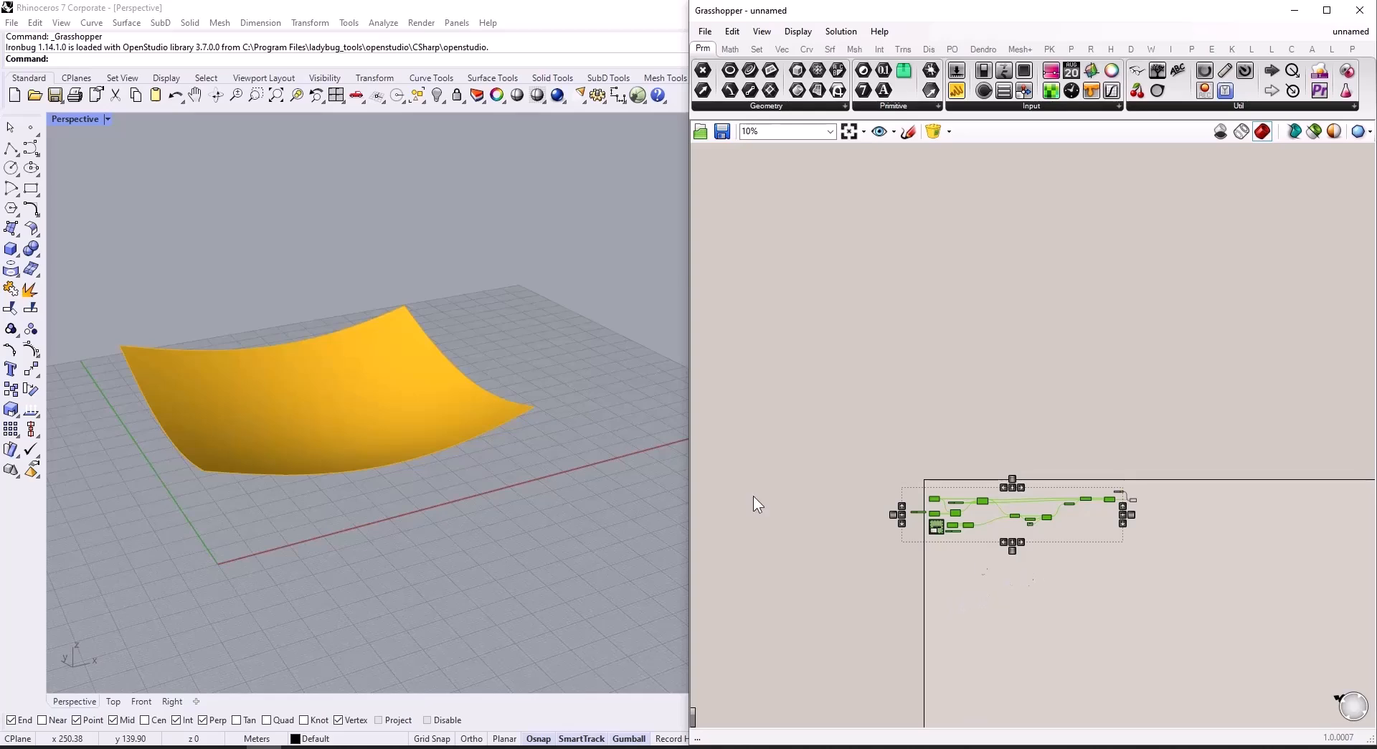
pyautogui.scroll(6, 1017, 540)
pyautogui.click(1106, 558)
pyautogui.scroll(-2, 1106, 560)
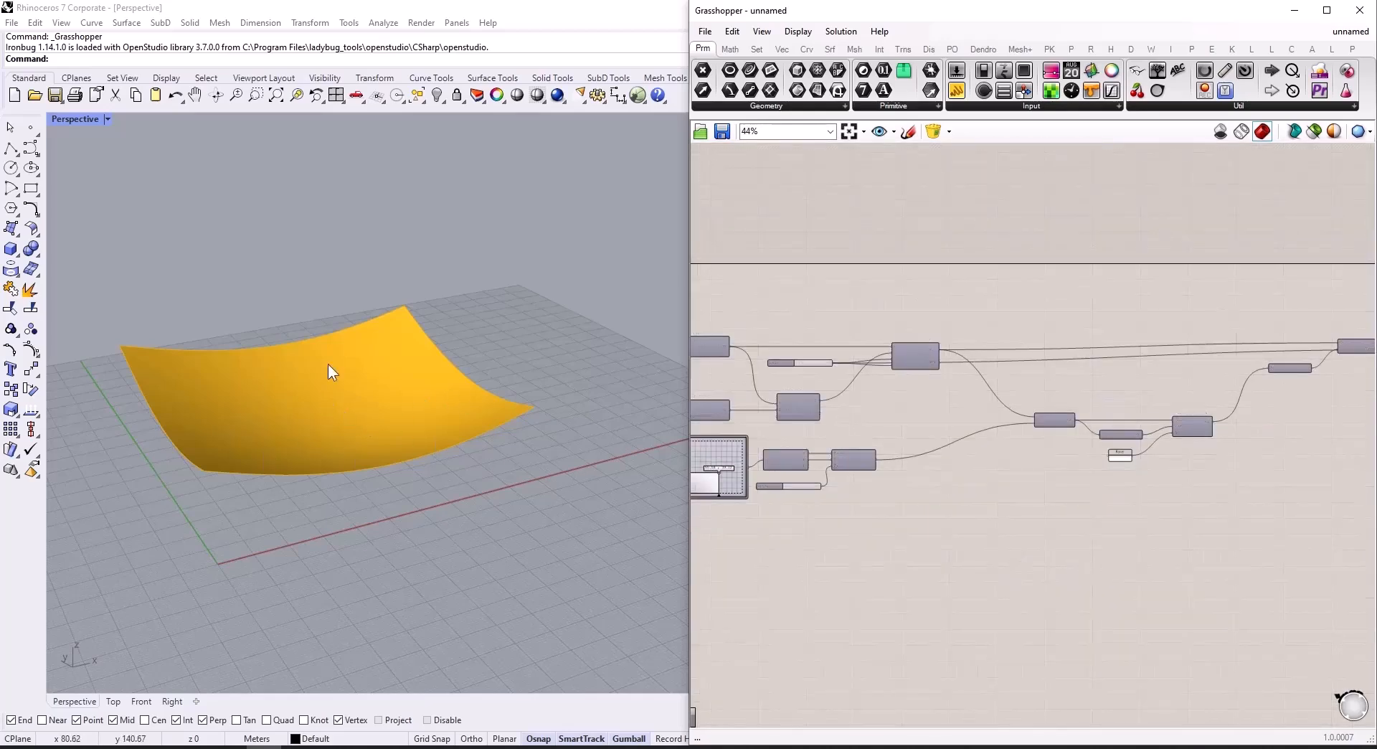
# Step: Turn the preview of the attractor's Construct Point component back on
pyautogui.scroll(6, 834, 454)
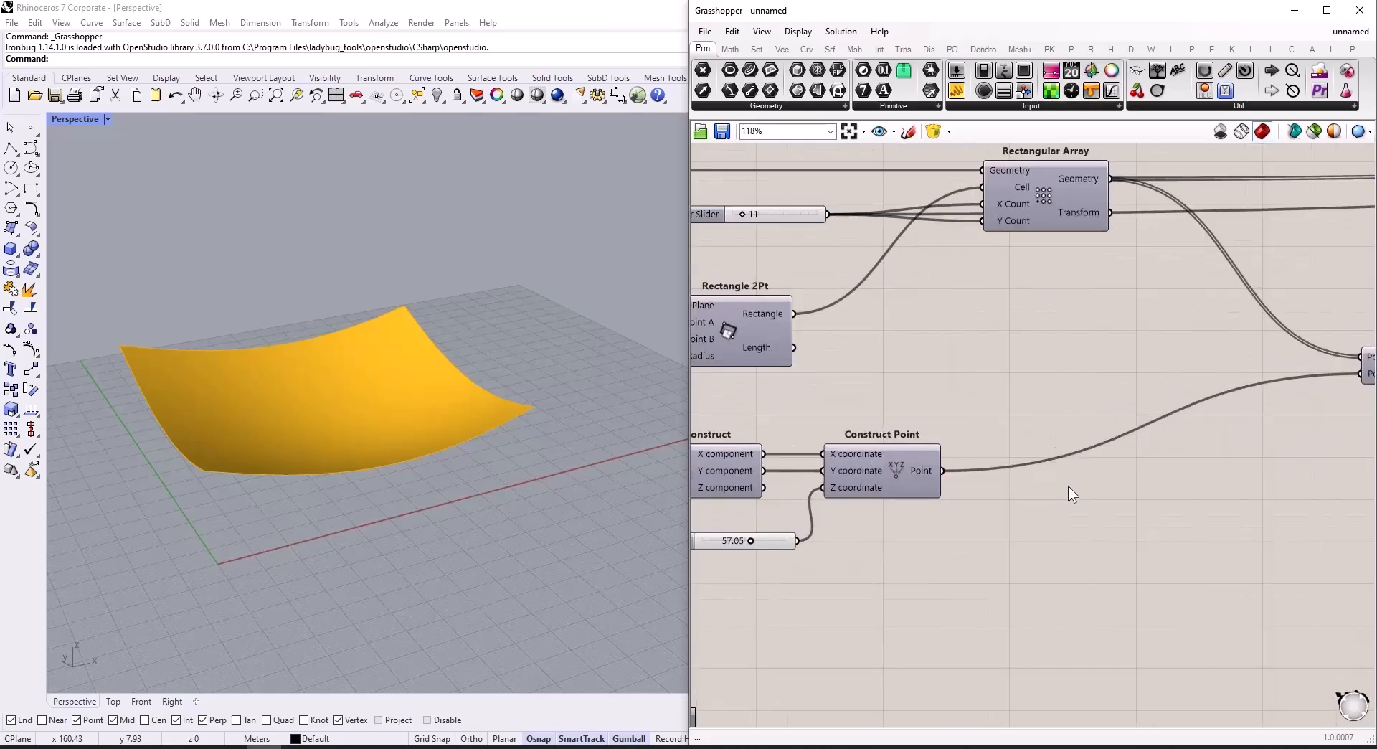
pyautogui.scroll(-1, 1069, 489)
pyautogui.scroll(-2, 1072, 492)
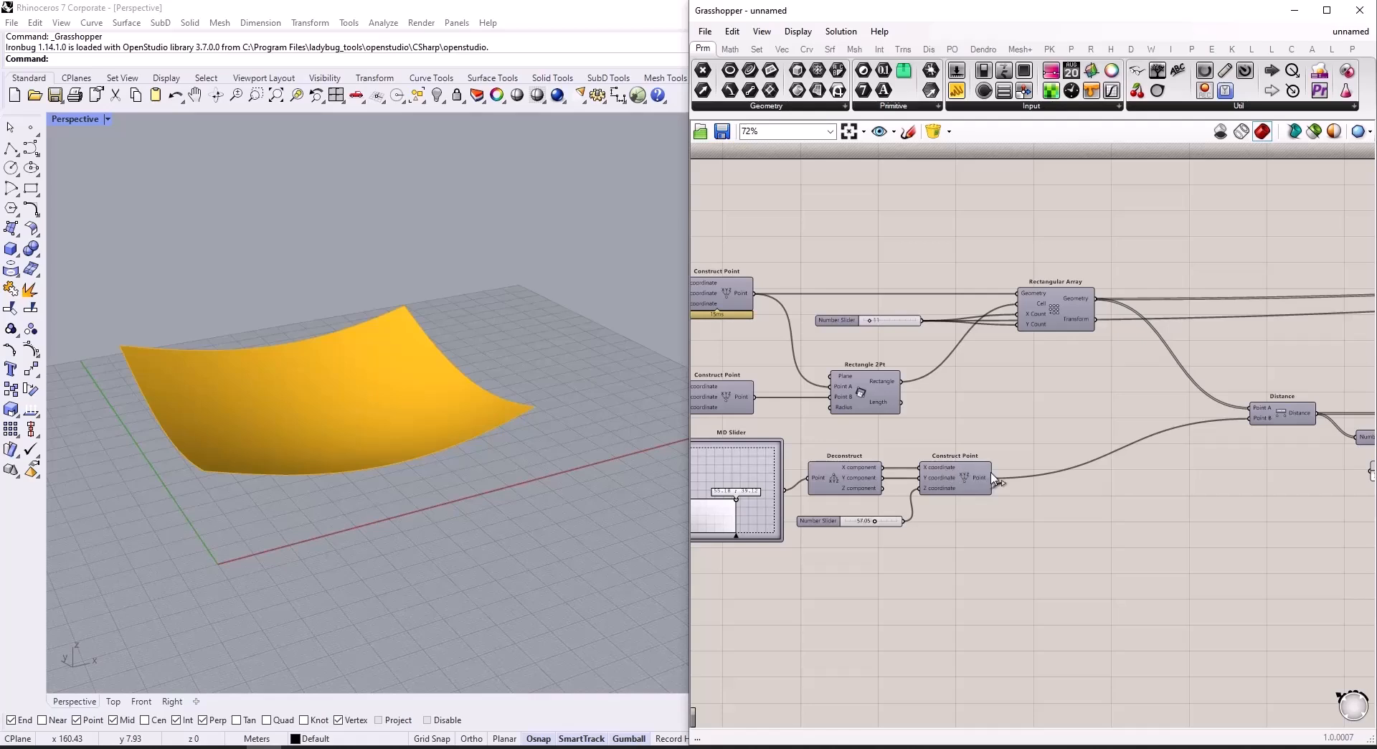
pyautogui.click(966, 480)
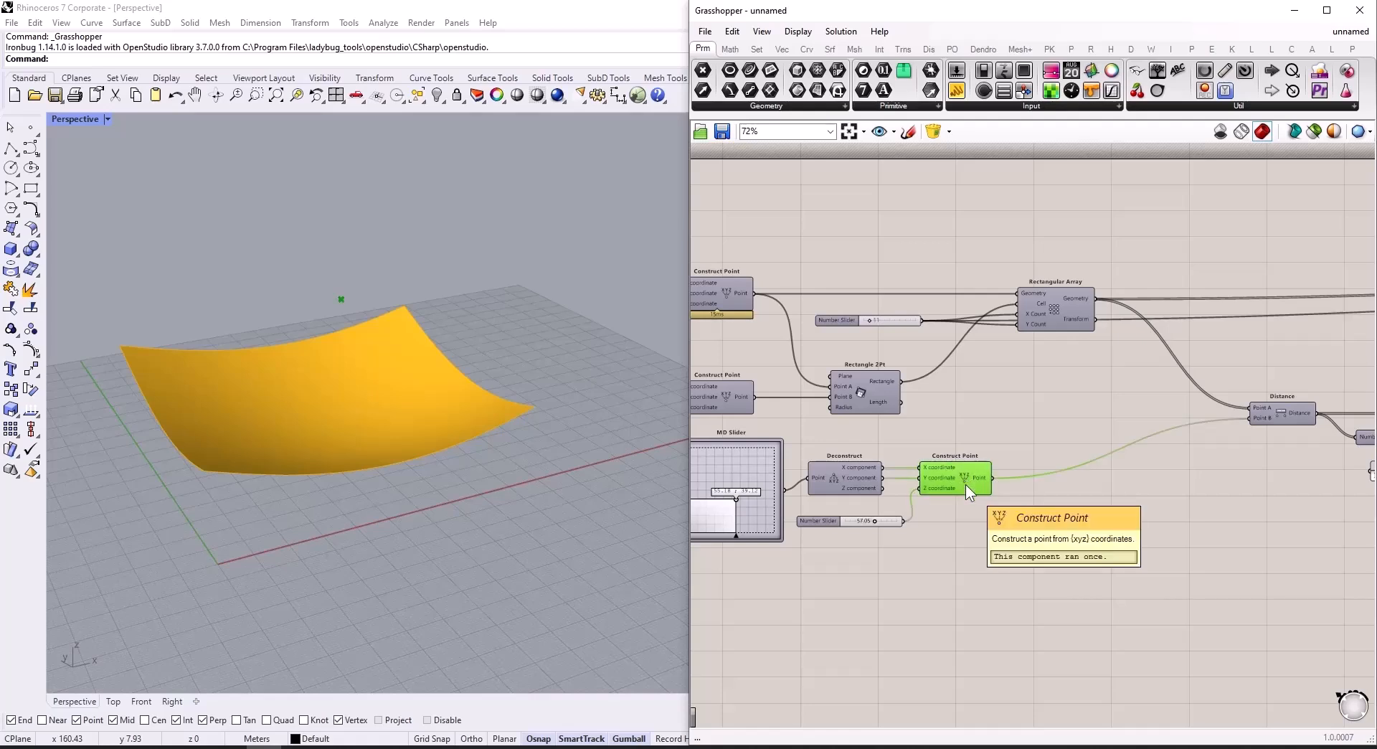
pyautogui.moveTo(529, 496)
pyautogui.mouseDown(button='right')
pyautogui.moveTo(483, 451)
pyautogui.moveTo(569, 439)
pyautogui.moveTo(575, 483)
pyautogui.moveTo(553, 496)
pyautogui.mouseUp(button='right')
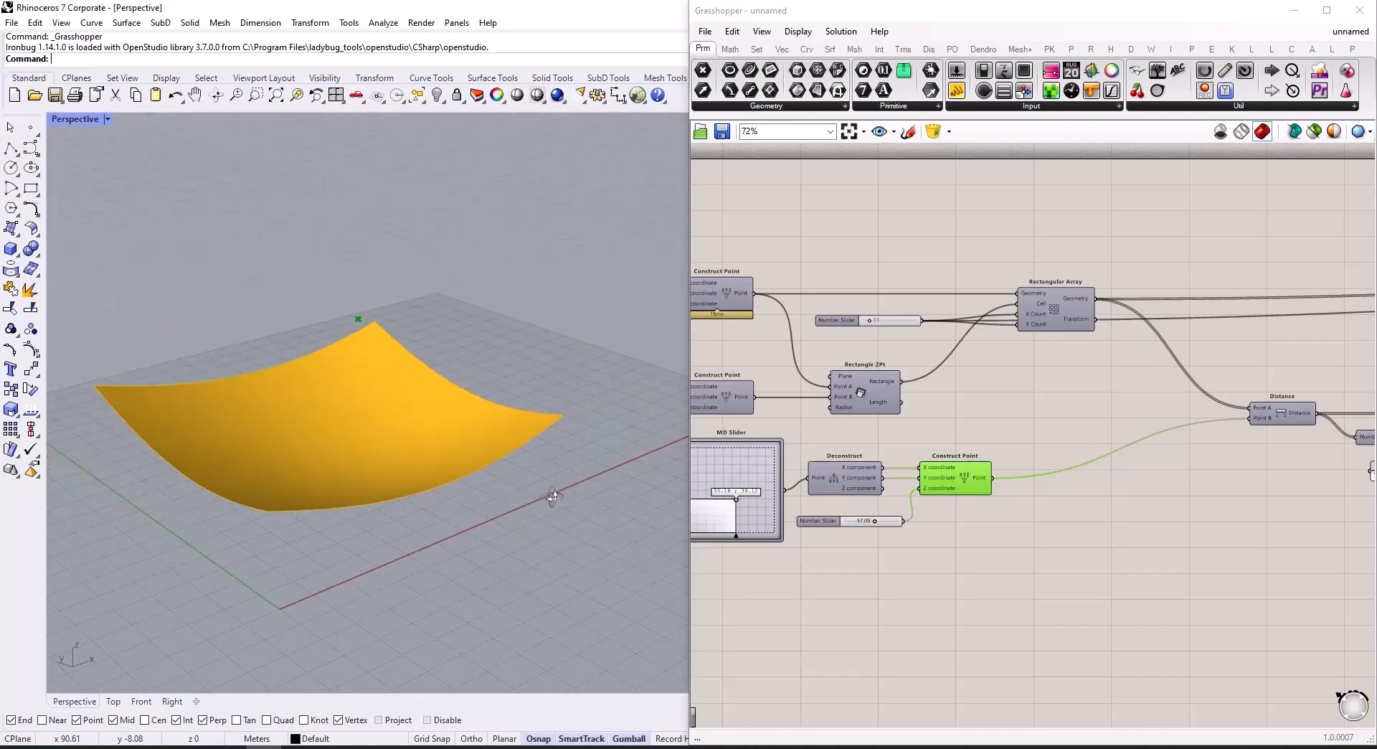
# Step: Add a Sphere component and connect the attractor Construct Point's Point output to its Base input
pyautogui.doubleClick(1110, 517)
pyautogui.write('sphere')
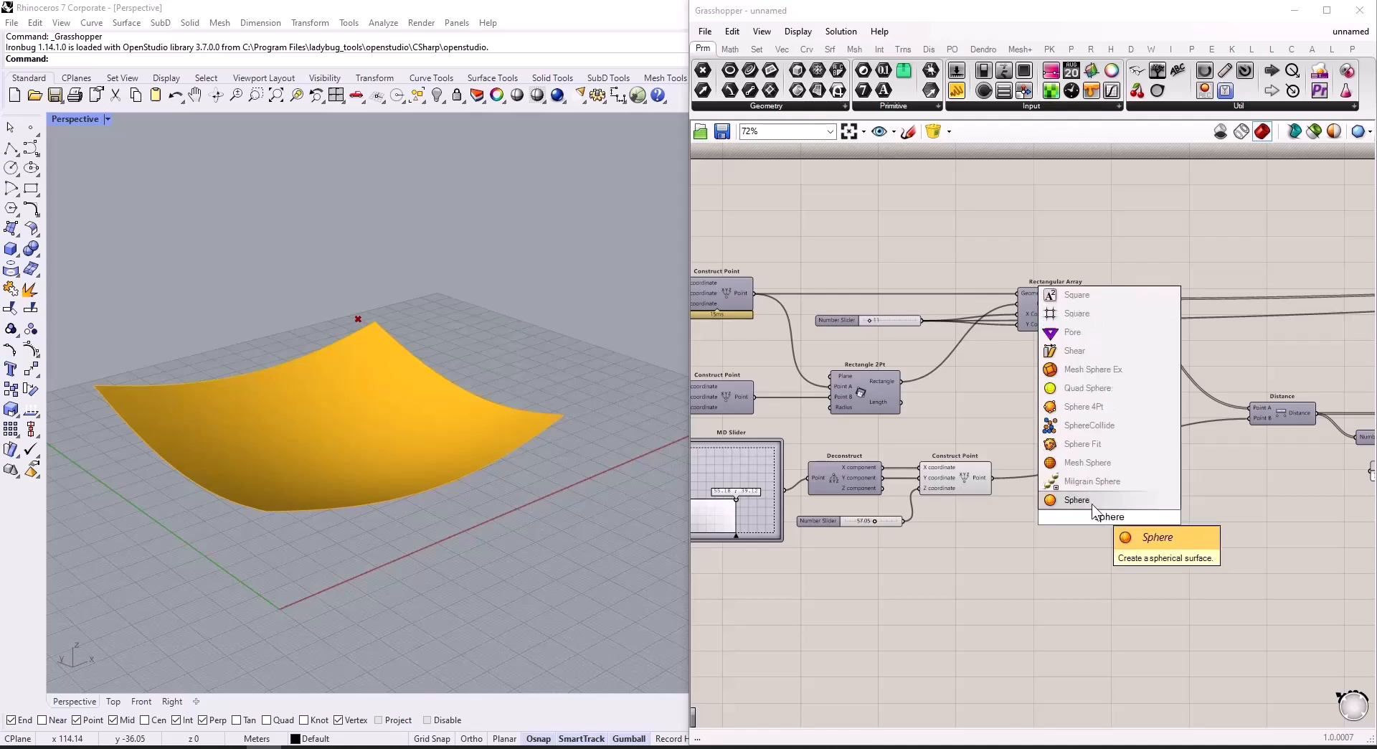
pyautogui.press('Return')
pyautogui.scroll(4, 1063, 498)
pyautogui.moveTo(929, 457); pyautogui.dragTo(1092, 523)
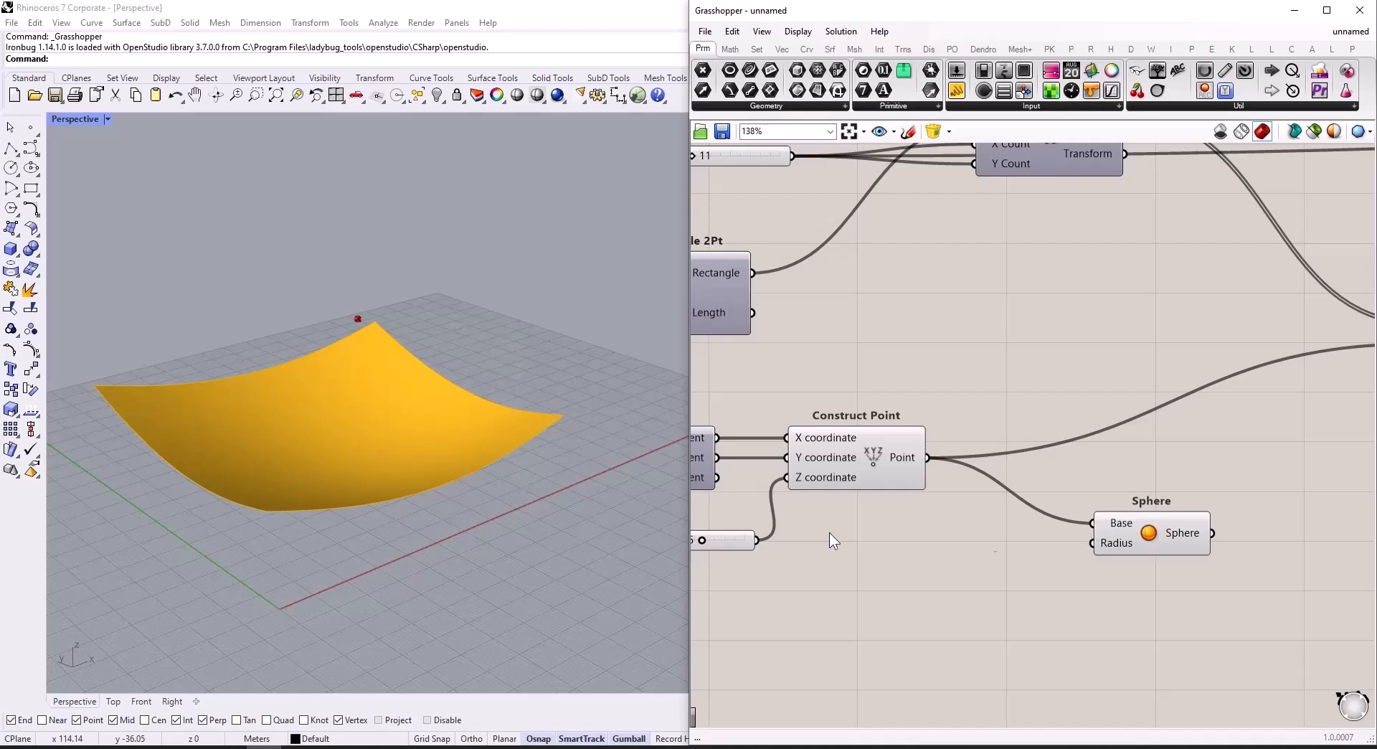
# Step: Add a Number Slider wired to Sphere's Radius input and set it to 9.00
pyautogui.scroll(3, 327, 355)
pyautogui.scroll(-2, 1048, 563)
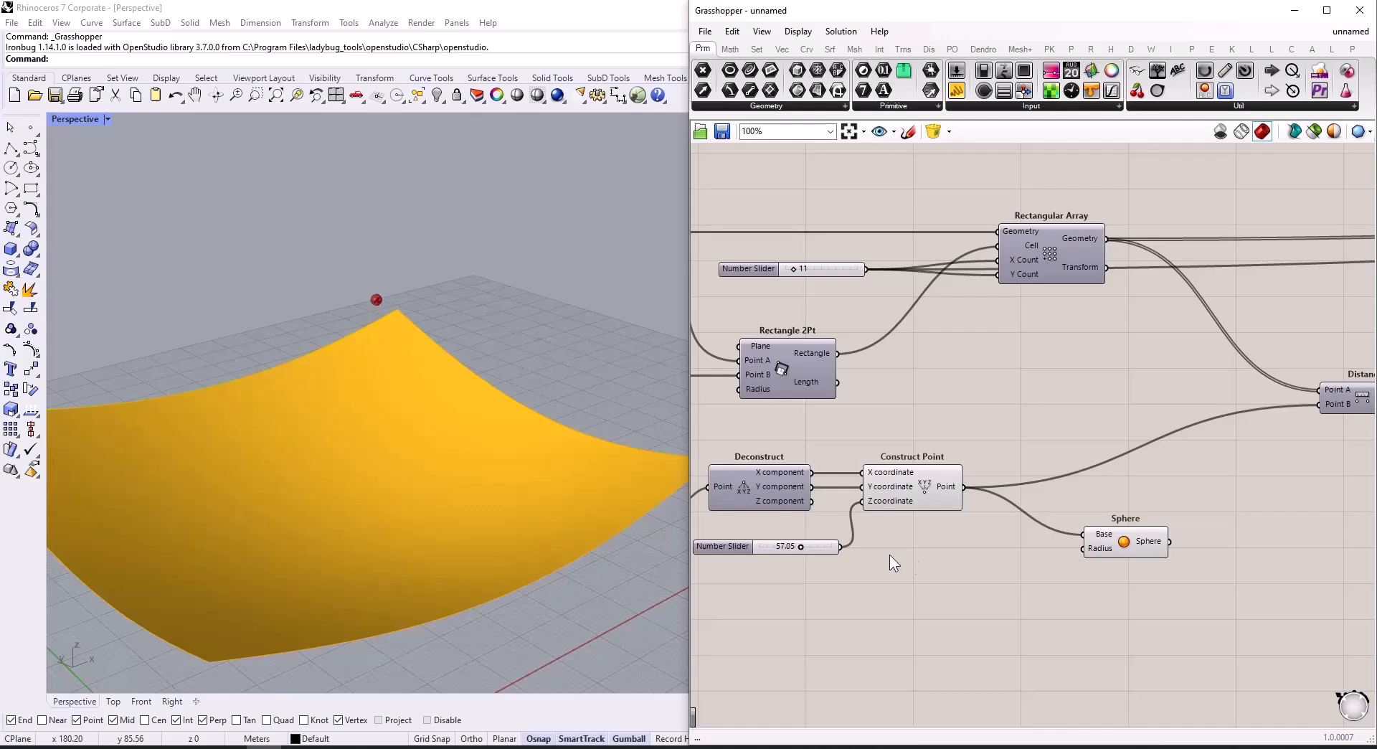
pyautogui.doubleClick(964, 563)
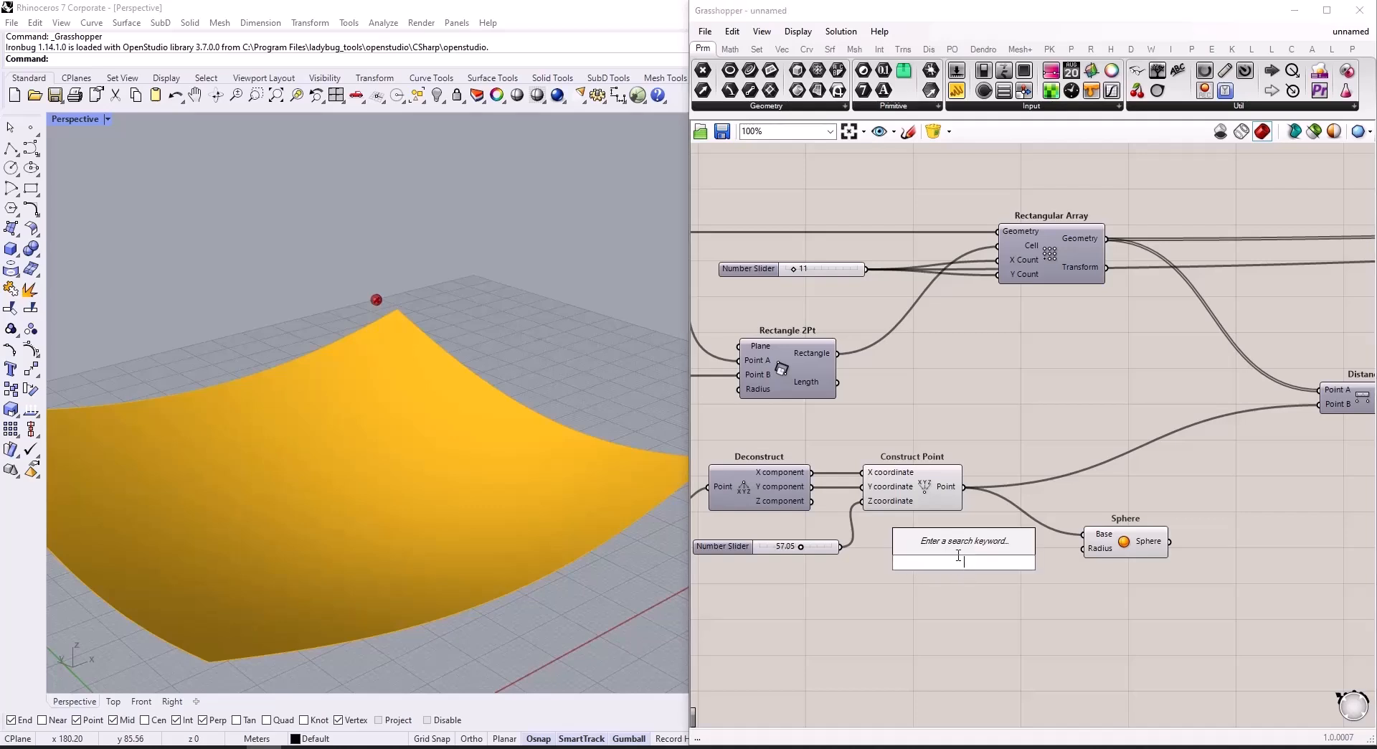
pyautogui.write('12.00')
pyautogui.press('Return')
pyautogui.moveTo(1038, 562); pyautogui.dragTo(1087, 556)
pyautogui.moveTo(967, 568); pyautogui.dragTo(967, 572)
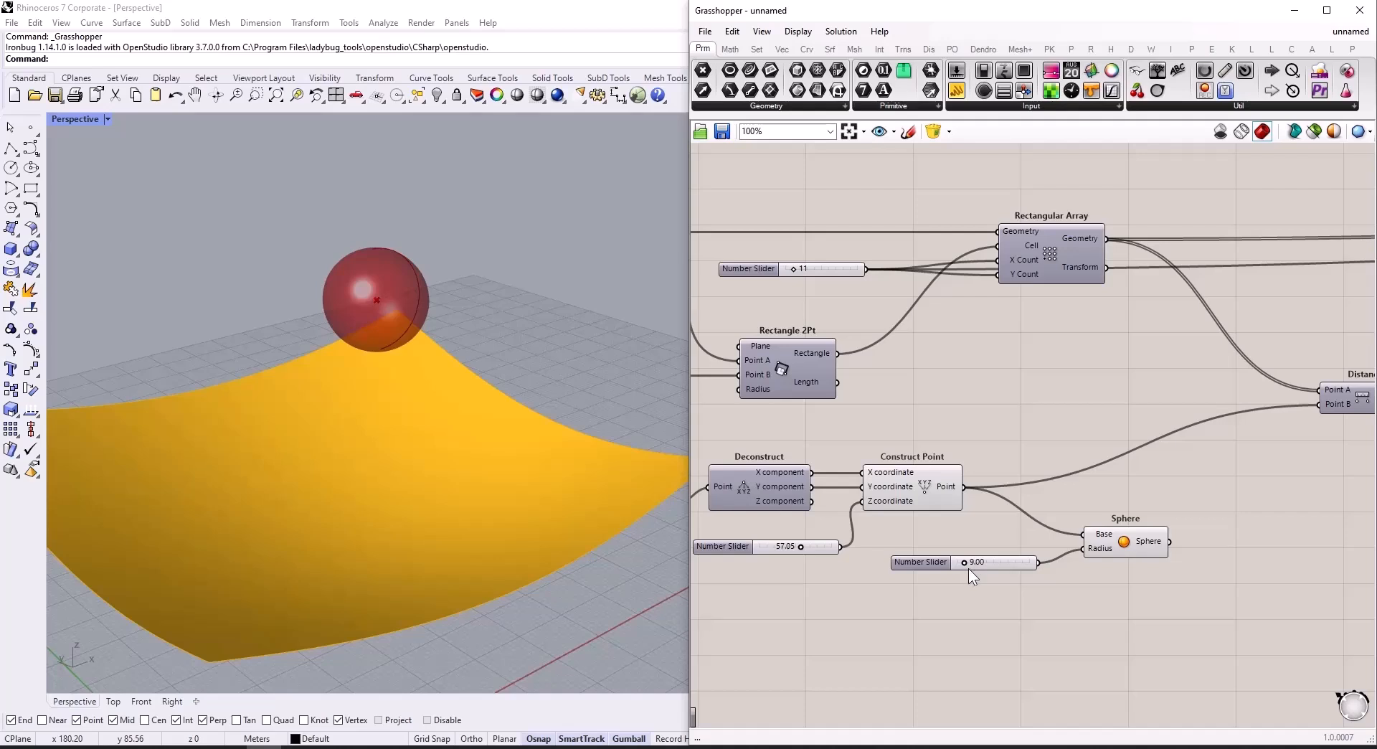
# Step: Set the attractor point's Z coordinate slider to 20.20
pyautogui.scroll(3, 774, 549)
pyautogui.moveTo(817, 546); pyautogui.dragTo(779, 571)
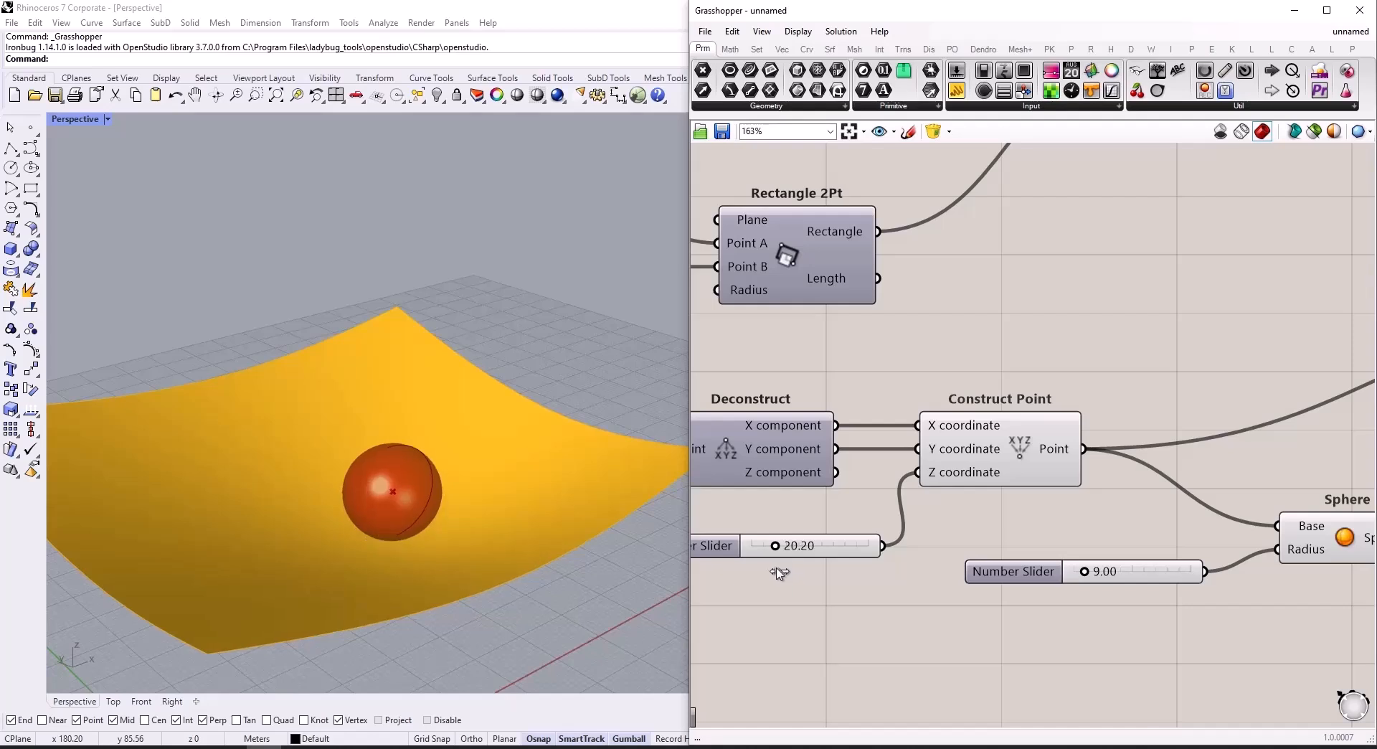
# Step: Add a second Custom Preview component below the target domain Panel and connect Sphere's output to its Geometry input
pyautogui.scroll(-6, 933, 545)
pyautogui.scroll(3, 1151, 519)
pyautogui.doubleClick(1115, 538)
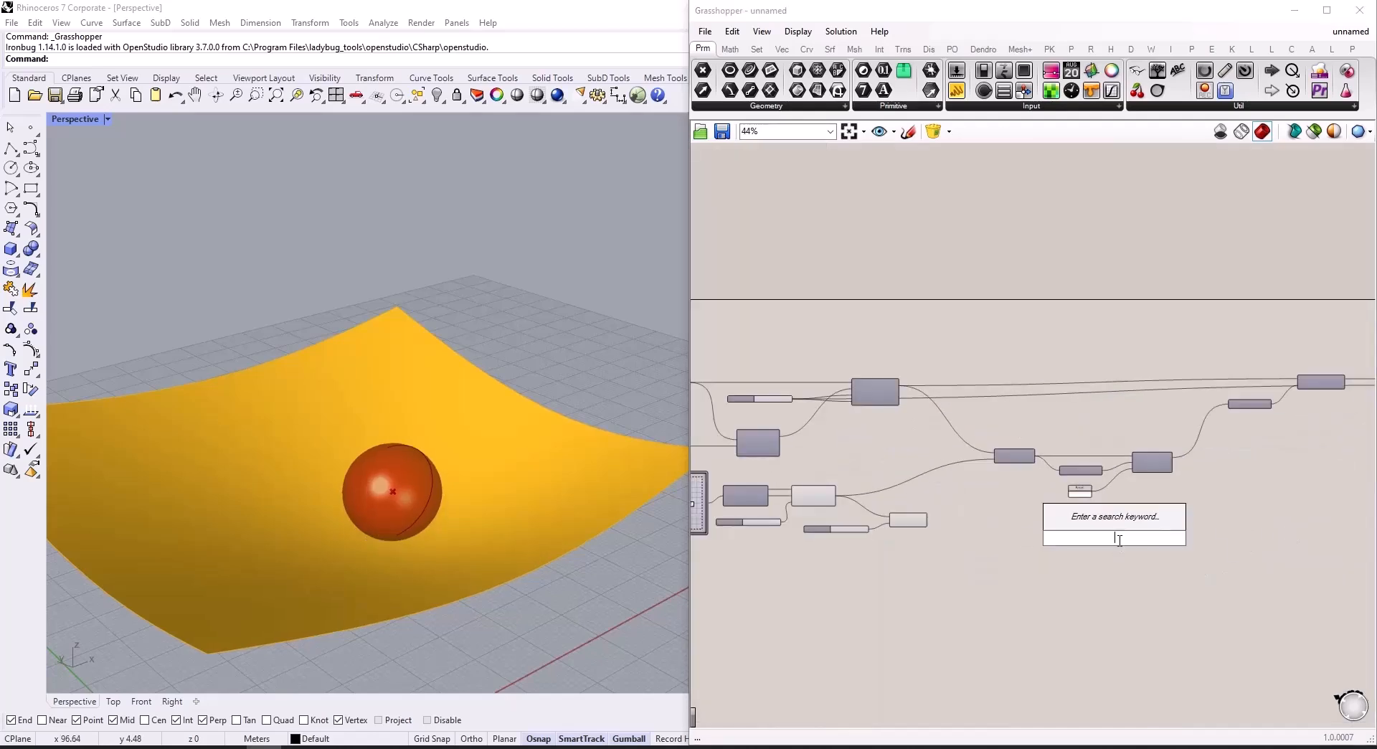
pyautogui.write('c')
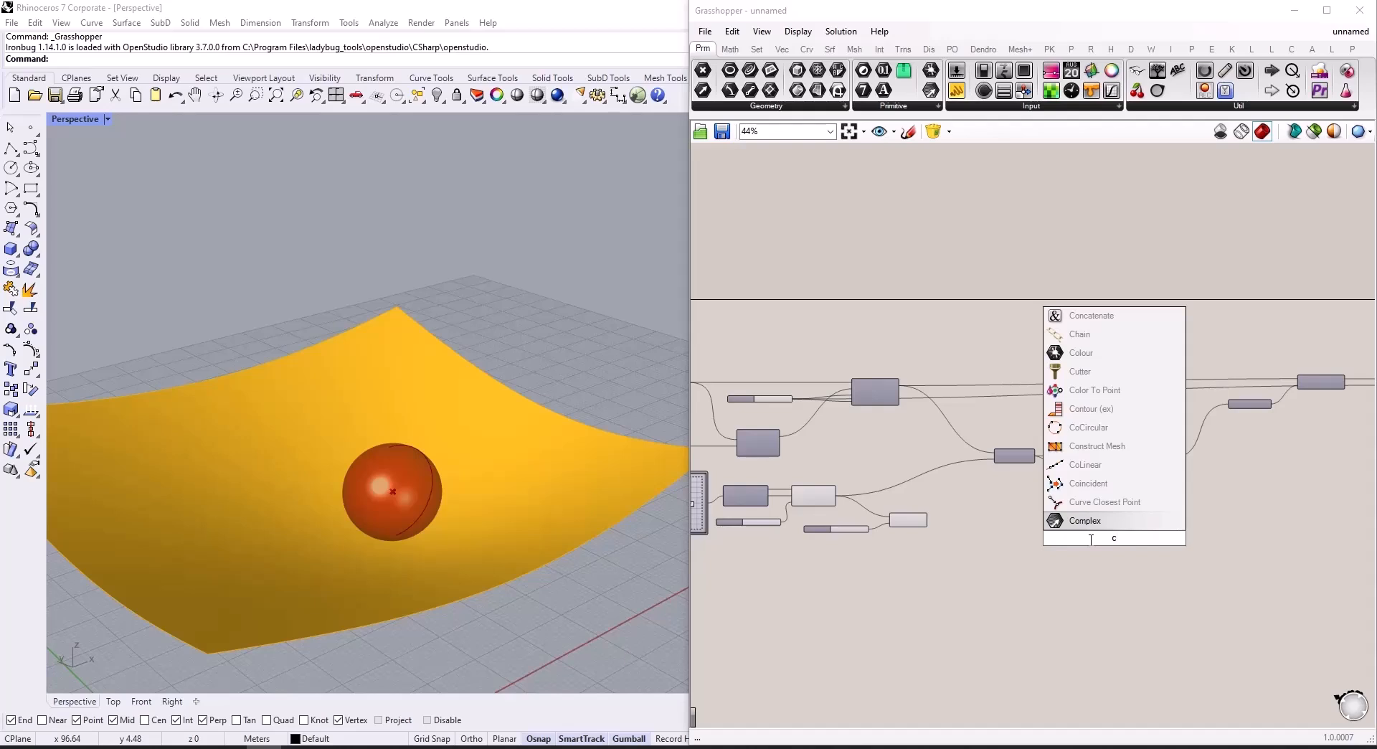
pyautogui.write('us')
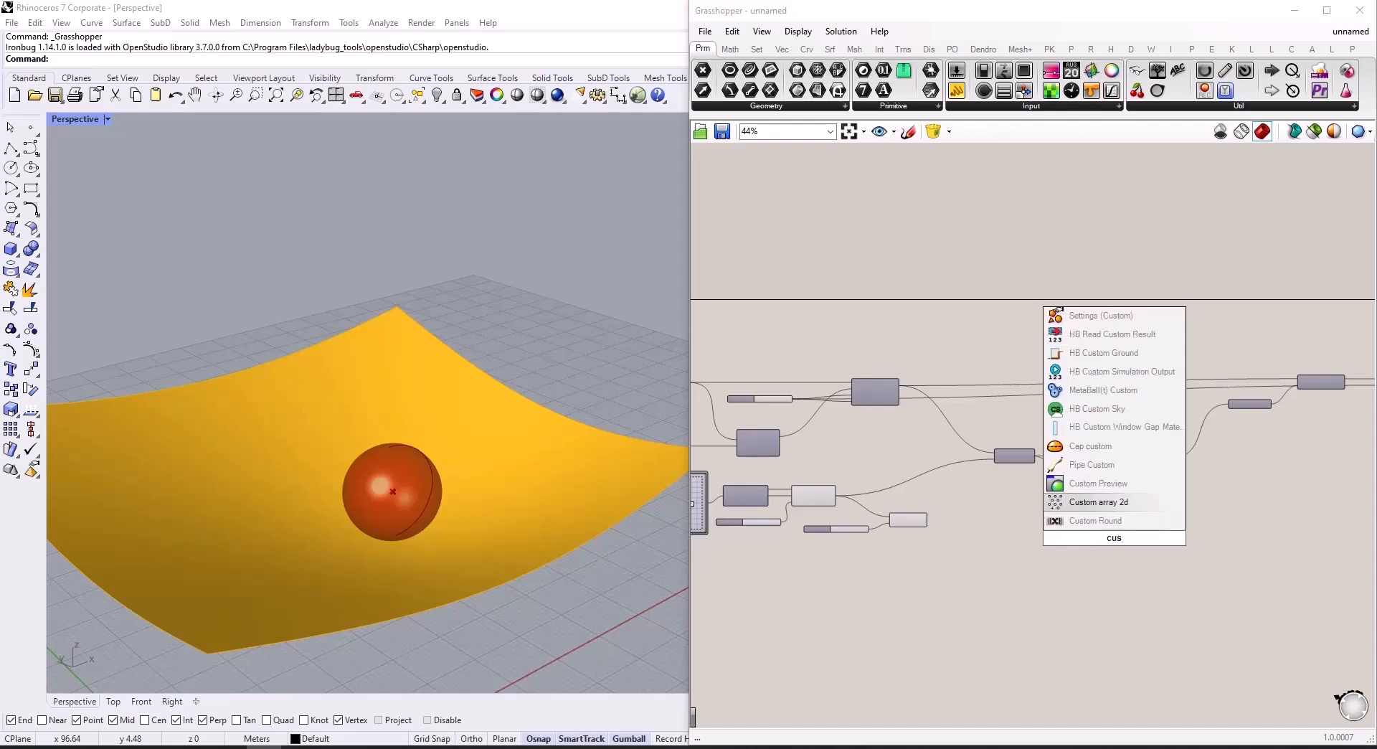
pyautogui.click(1099, 483)
pyautogui.scroll(4, 1090, 540)
pyautogui.moveTo(798, 501); pyautogui.dragTo(1129, 529)
pyautogui.scroll(2, 1092, 558)
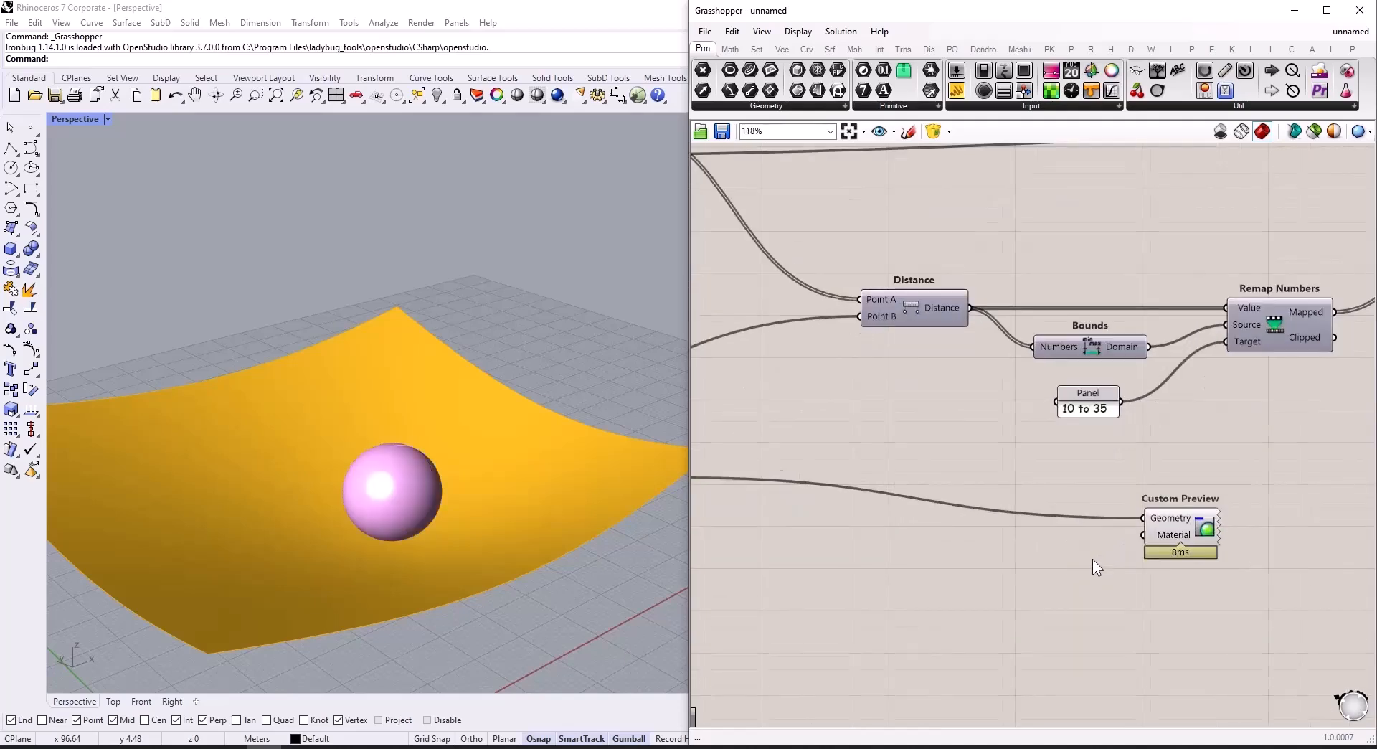
# Step: Add a red Colour Swatch beside the sphere's Custom Preview component and connect it to the Material input
pyautogui.scroll(1, 1092, 558)
pyautogui.doubleClick(955, 561)
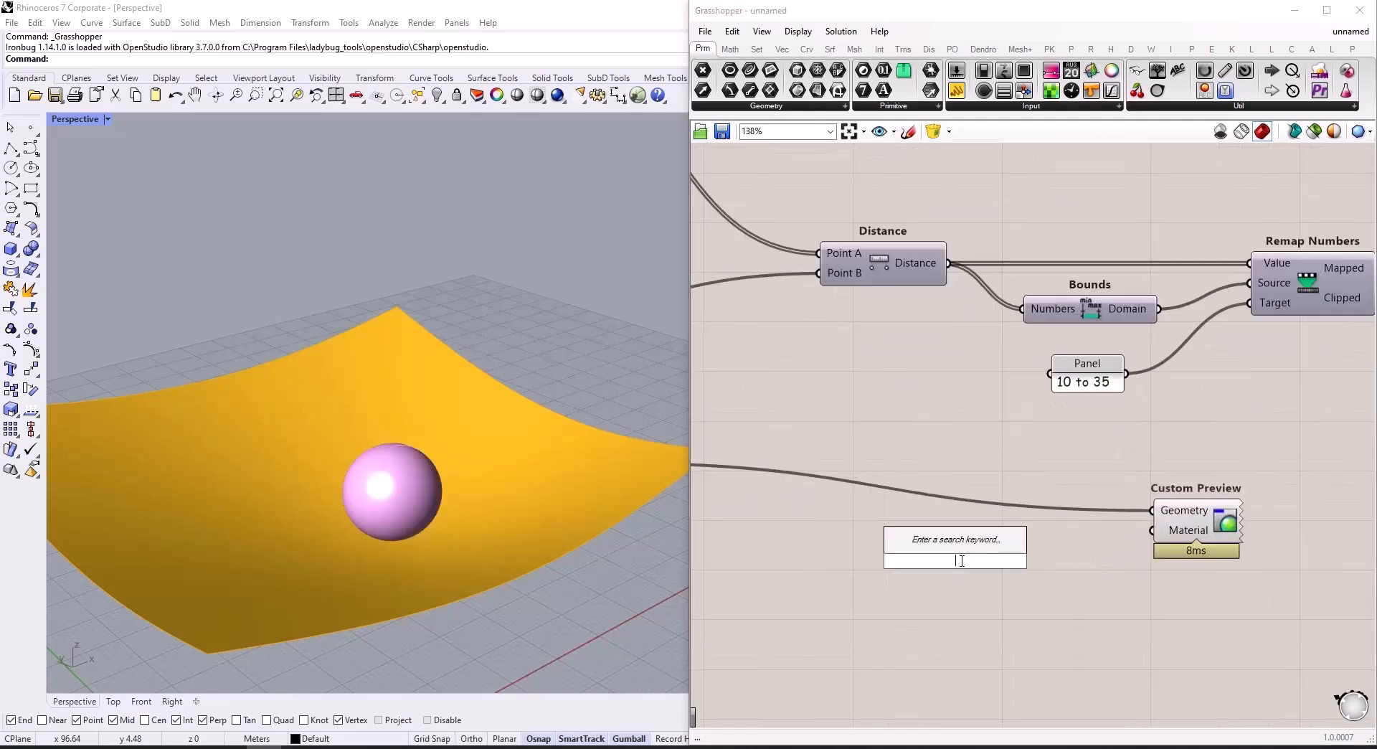
pyautogui.write('colour')
pyautogui.click(954, 536)
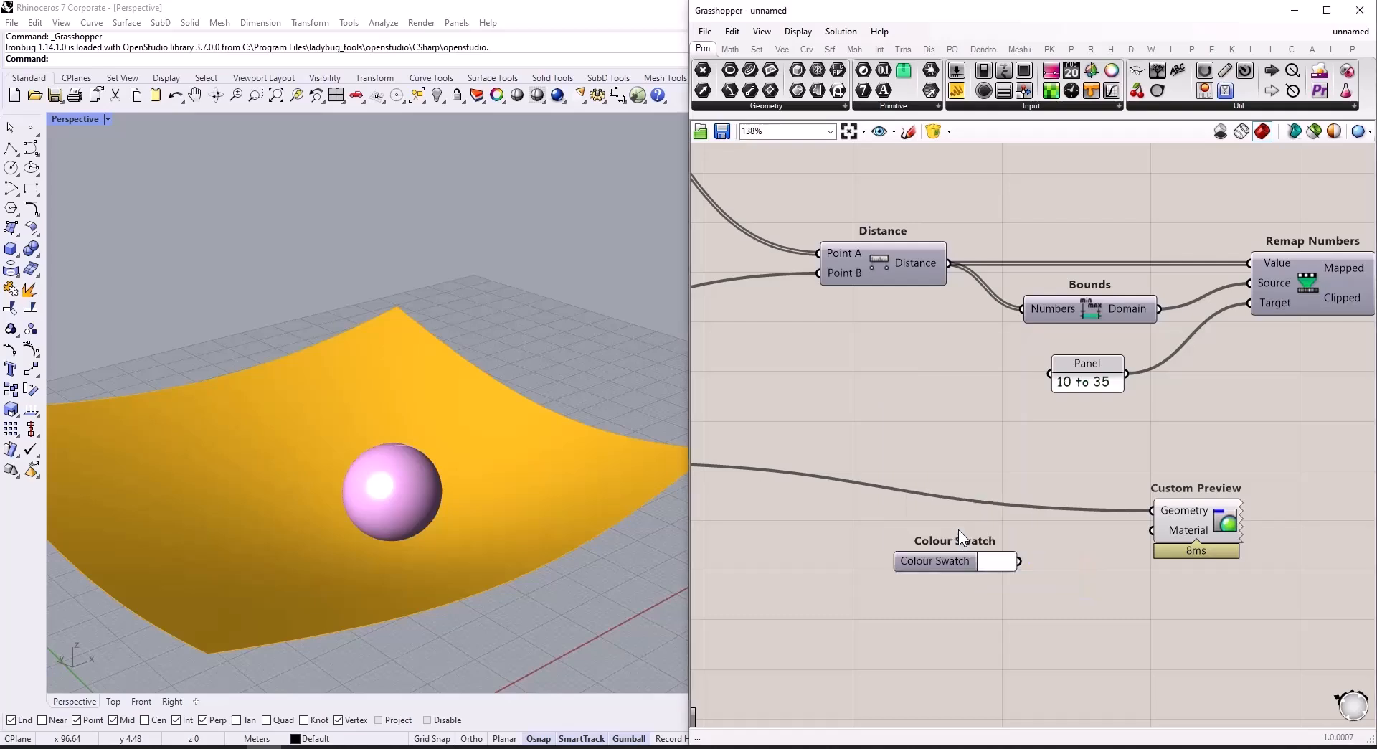
pyautogui.moveTo(1019, 560)
pyautogui.mouseDown()
pyautogui.moveTo(1123, 556)
pyautogui.moveTo(1151, 530)
pyautogui.moveTo(1001, 547)
pyautogui.mouseUp()
pyautogui.click(986, 563)
# Step: Switch the Perspective viewport to Rendered display and frame the whole surface with the attractor sphere
pyautogui.scroll(-3, 1021, 500)
pyautogui.scroll(-1, 1023, 506)
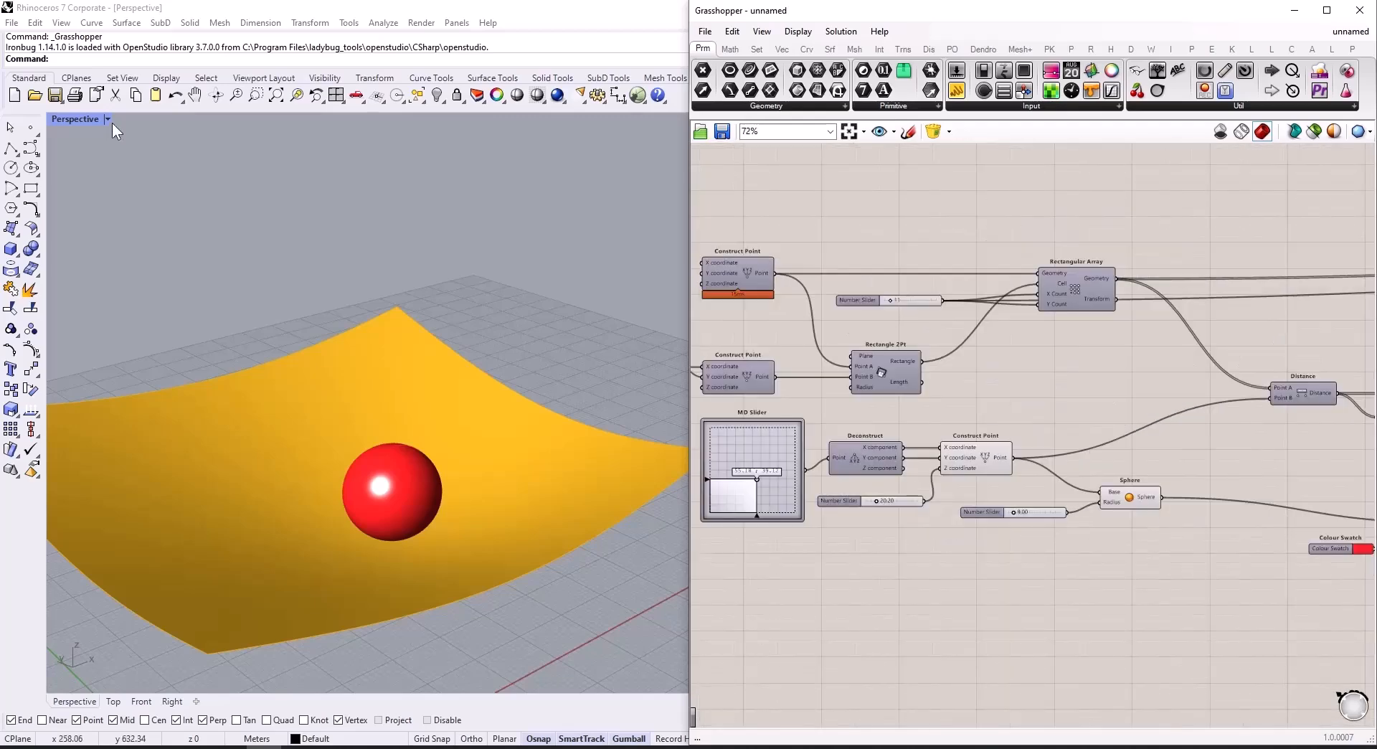
pyautogui.click(109, 119)
pyautogui.click(123, 204)
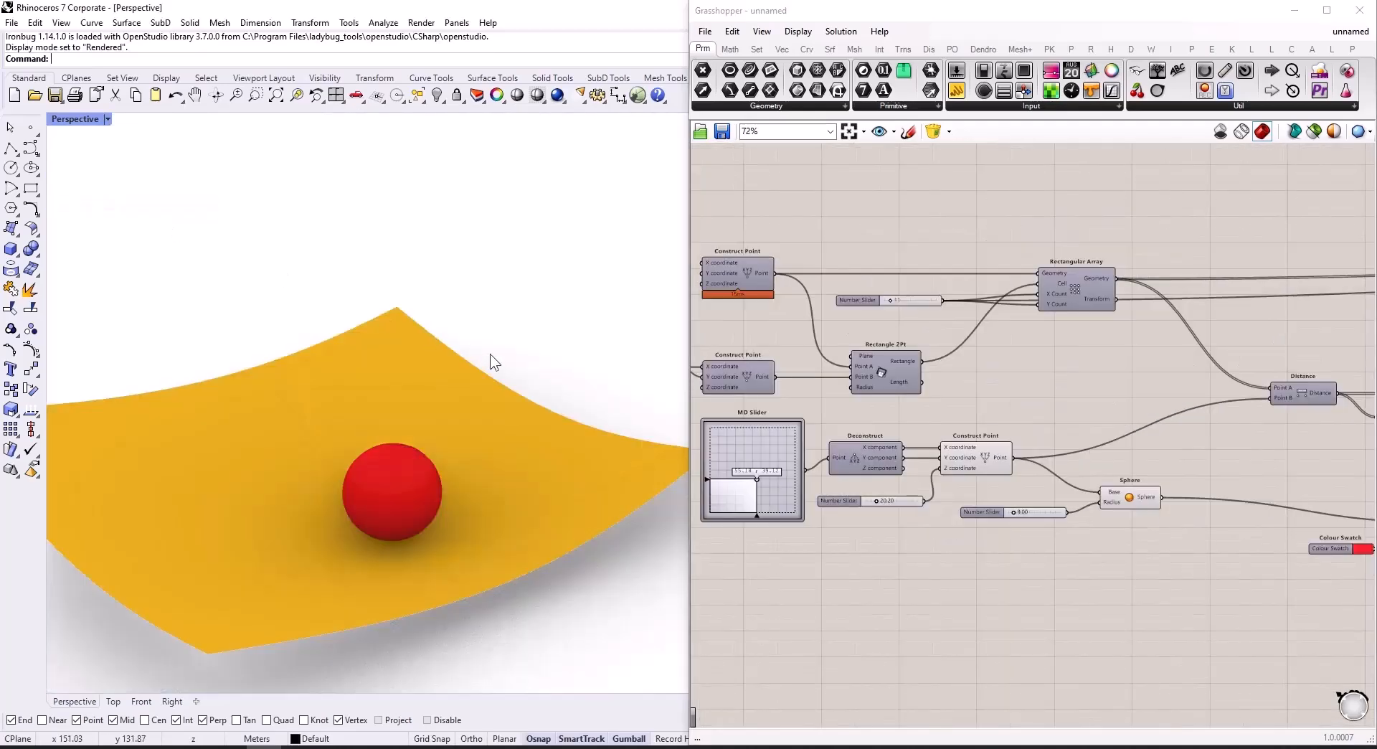
pyautogui.scroll(-7, 472, 351)
pyautogui.moveTo(529, 505)
pyautogui.mouseDown(button='right')
pyautogui.moveTo(551, 501)
pyautogui.moveTo(547, 480)
pyautogui.moveTo(547, 502)
pyautogui.mouseUp(button='right')
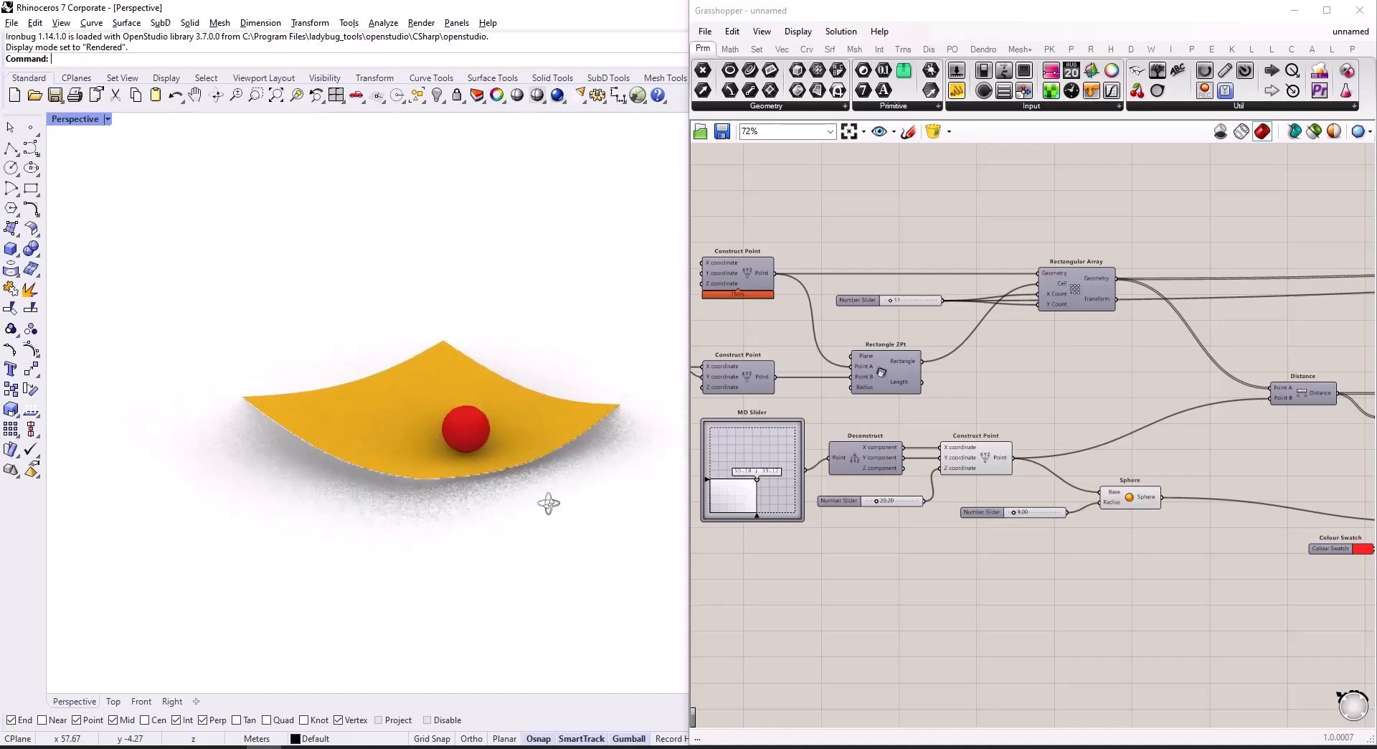
# Step: Move the attractor to different X and Y positions with the MD Slider to test how the surface responds
pyautogui.scroll(-2, 1066, 574)
pyautogui.scroll(5, 945, 536)
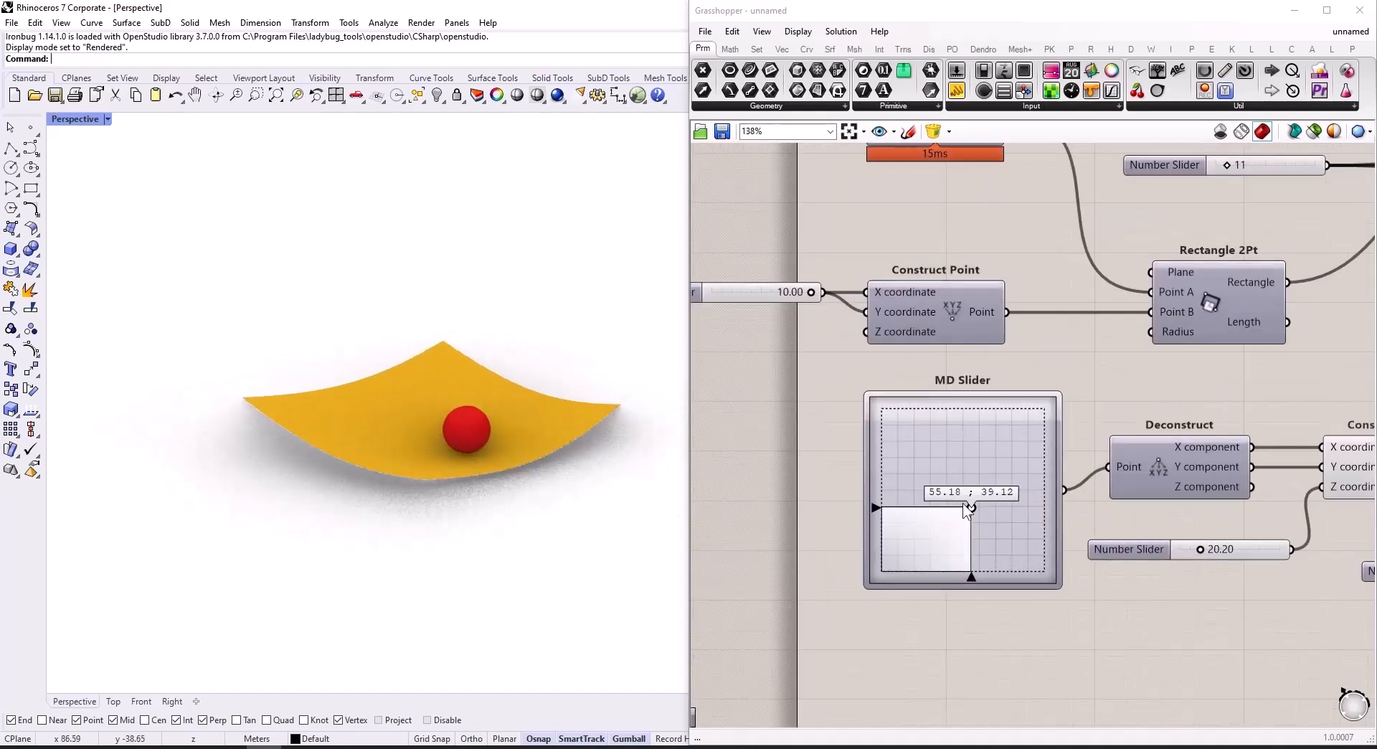
pyautogui.moveTo(971, 506); pyautogui.dragTo(1042, 500)
pyautogui.moveTo(967, 479); pyautogui.dragTo(991, 495)
# Step: Change the target domain Panel connected to Remap Numbers to 10 to 45
pyautogui.scroll(-3, 1305, 484)
pyautogui.scroll(3, 1305, 485)
pyautogui.scroll(2, 1249, 484)
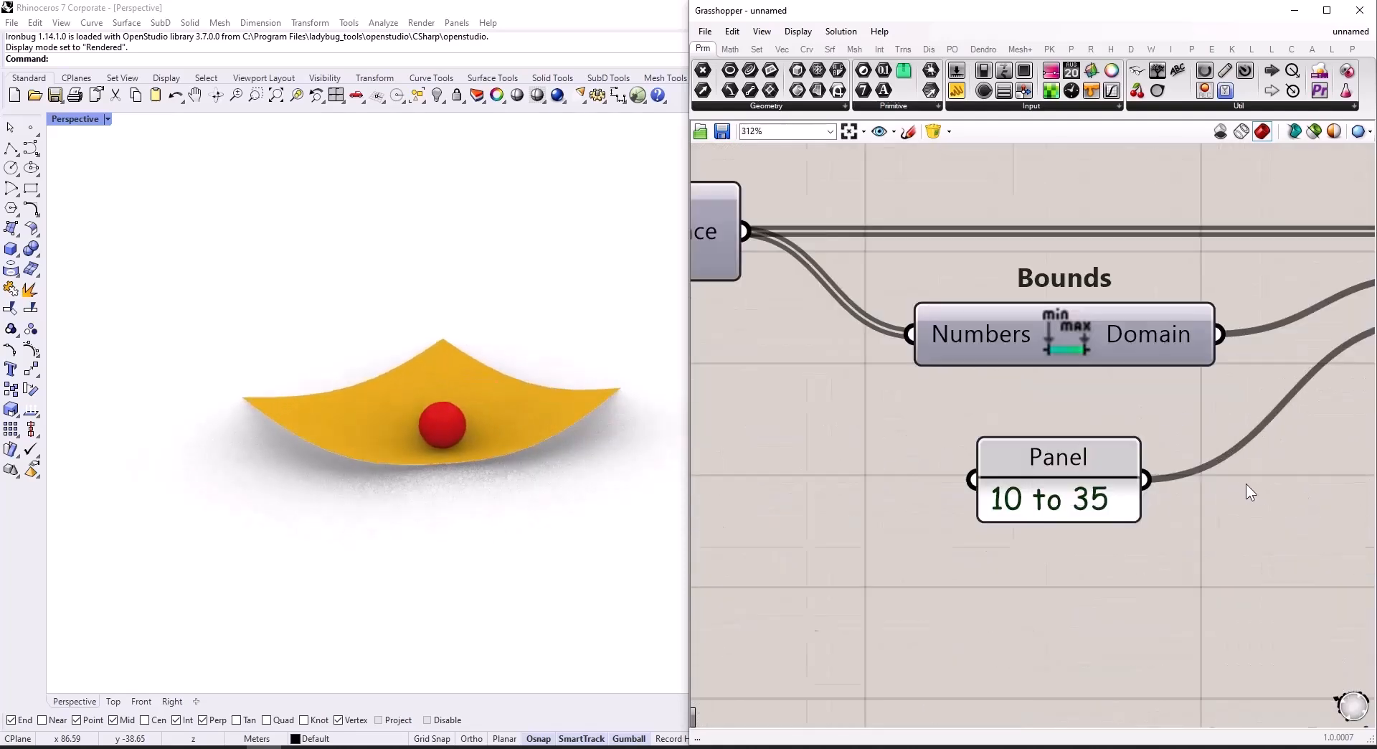
pyautogui.doubleClick(1108, 496)
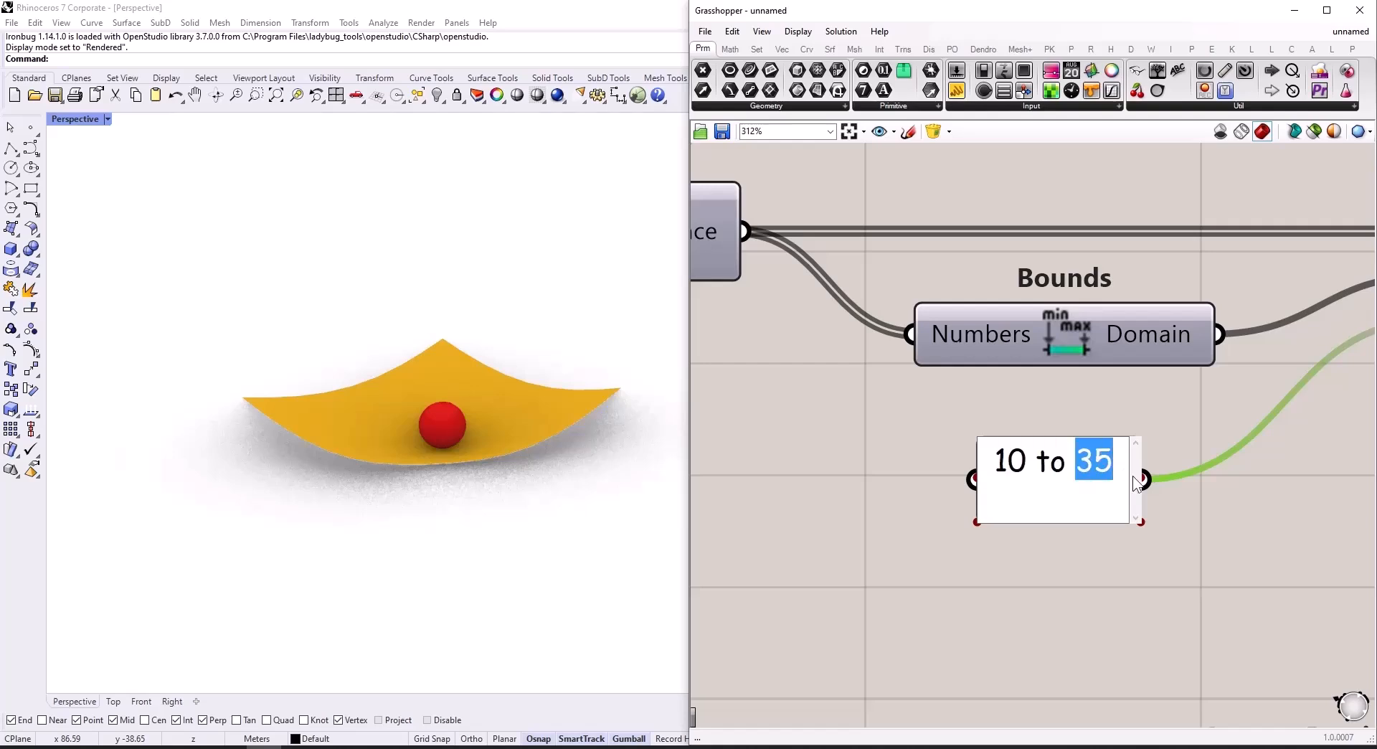
pyautogui.write('45')
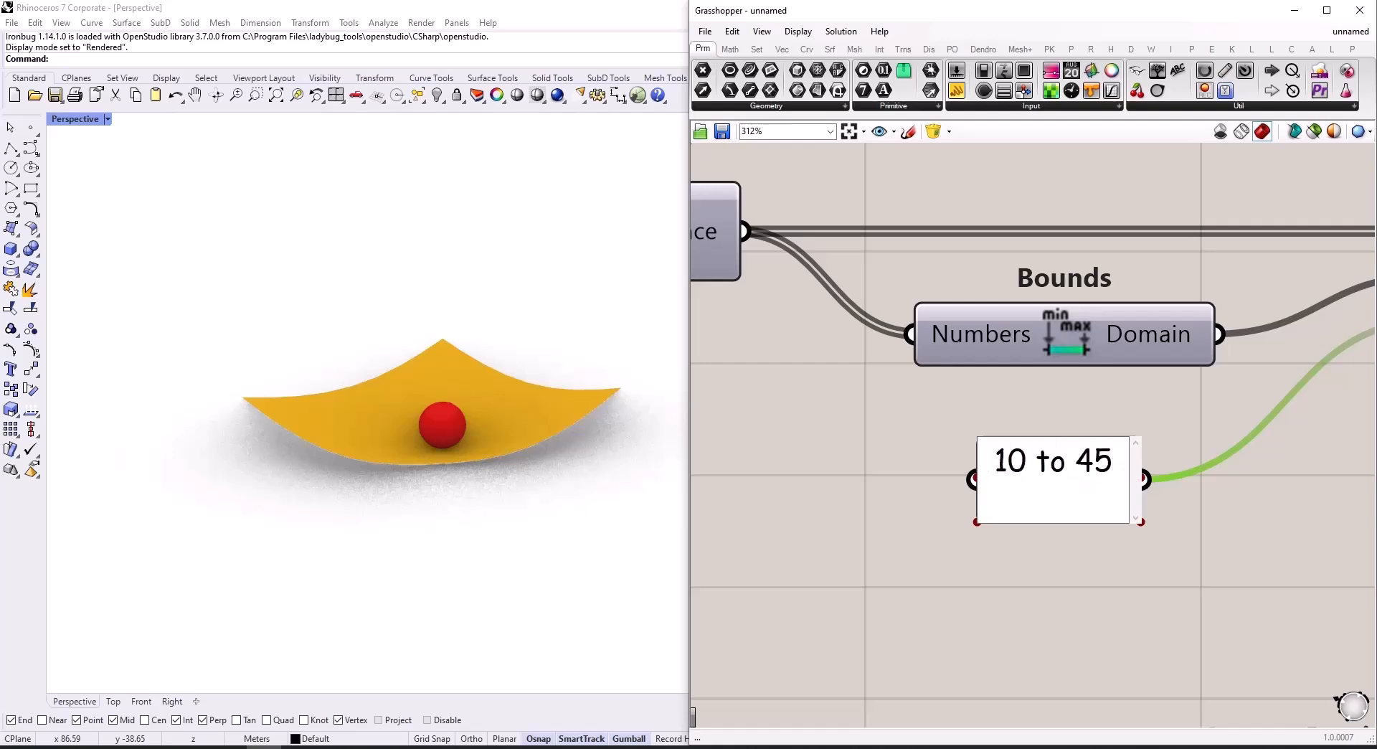
pyautogui.click(942, 603)
# Step: Move the attractor to 90.74 ; 50.44 on the MD Slider and adjust the height of its Z coordinate slider
pyautogui.scroll(-5, 1152, 488)
pyautogui.scroll(4, 785, 498)
pyautogui.moveTo(845, 492); pyautogui.dragTo(916, 490)
pyautogui.scroll(-2, 1134, 488)
pyautogui.scroll(2, 1131, 502)
pyautogui.moveTo(1105, 562); pyautogui.dragTo(1111, 631)
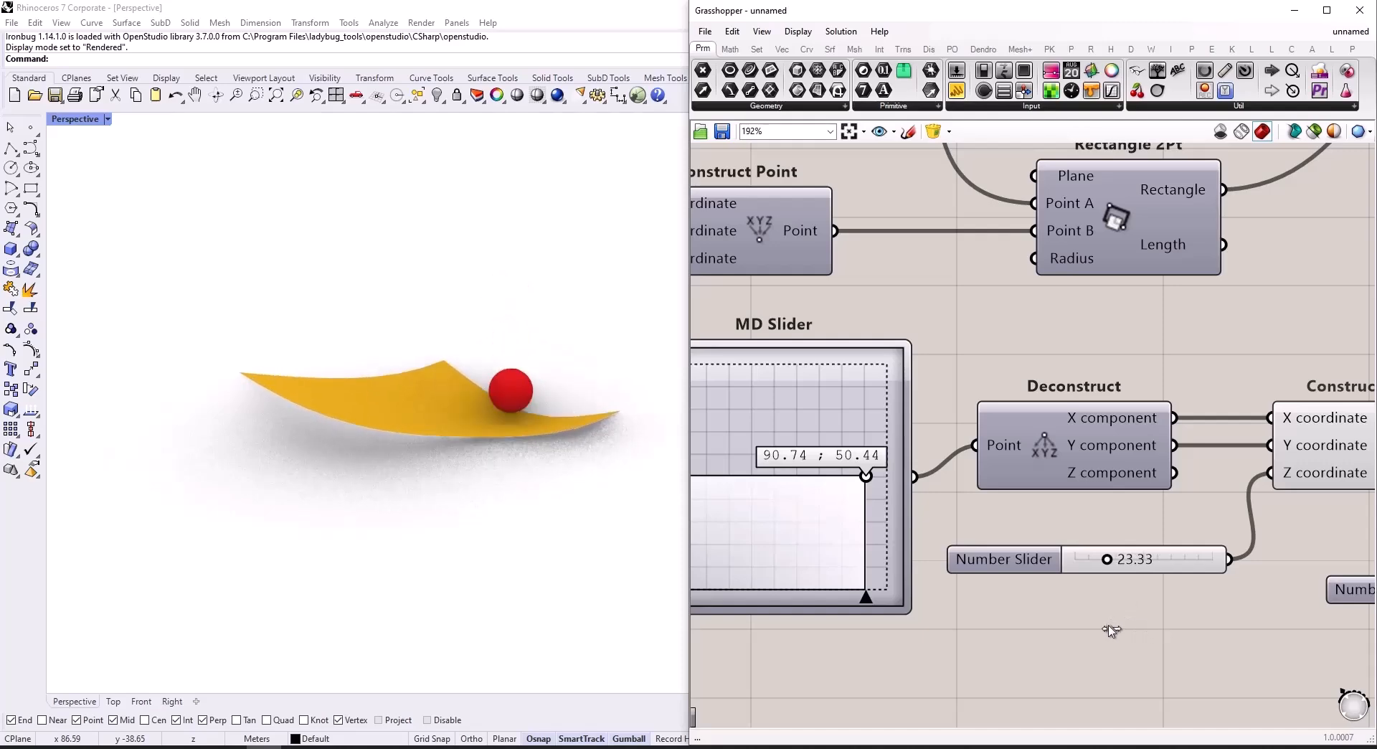
pyautogui.scroll(-10, 1010, 523)
pyautogui.scroll(4, 1215, 558)
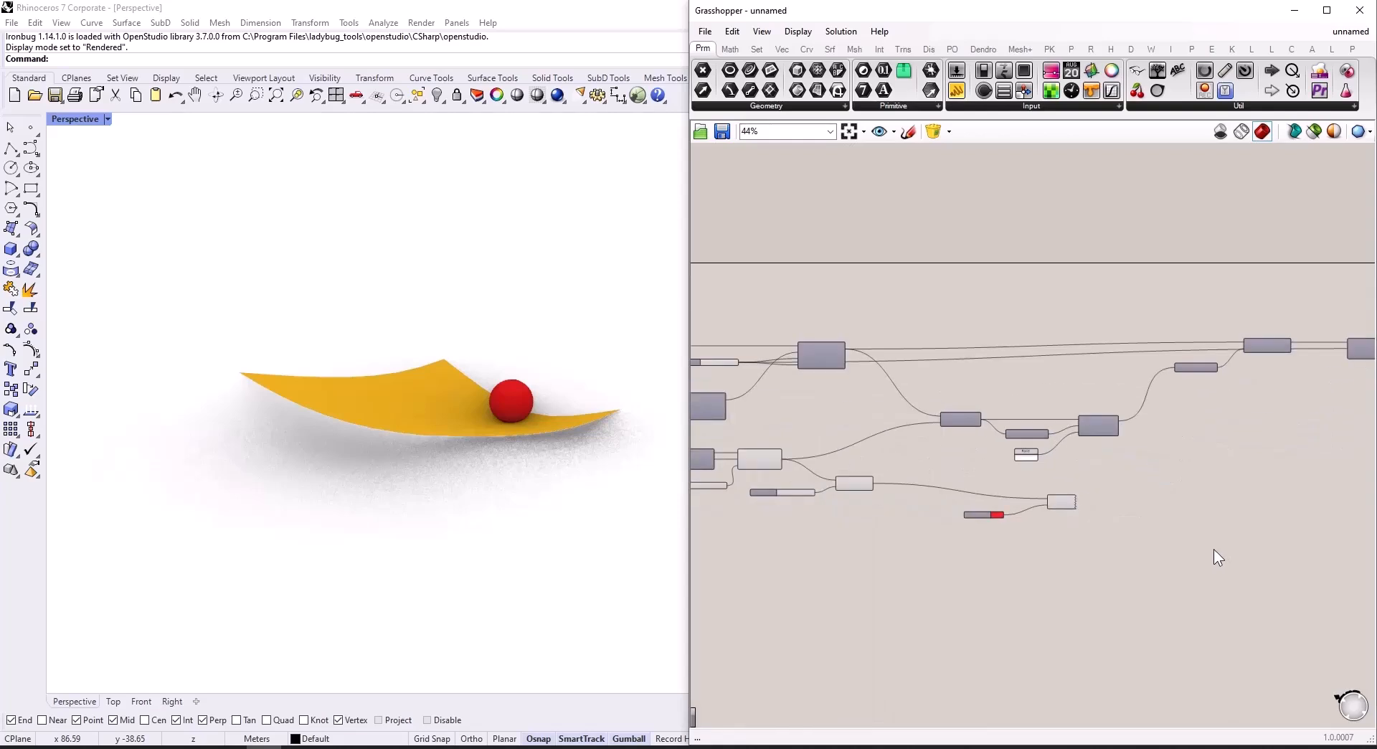